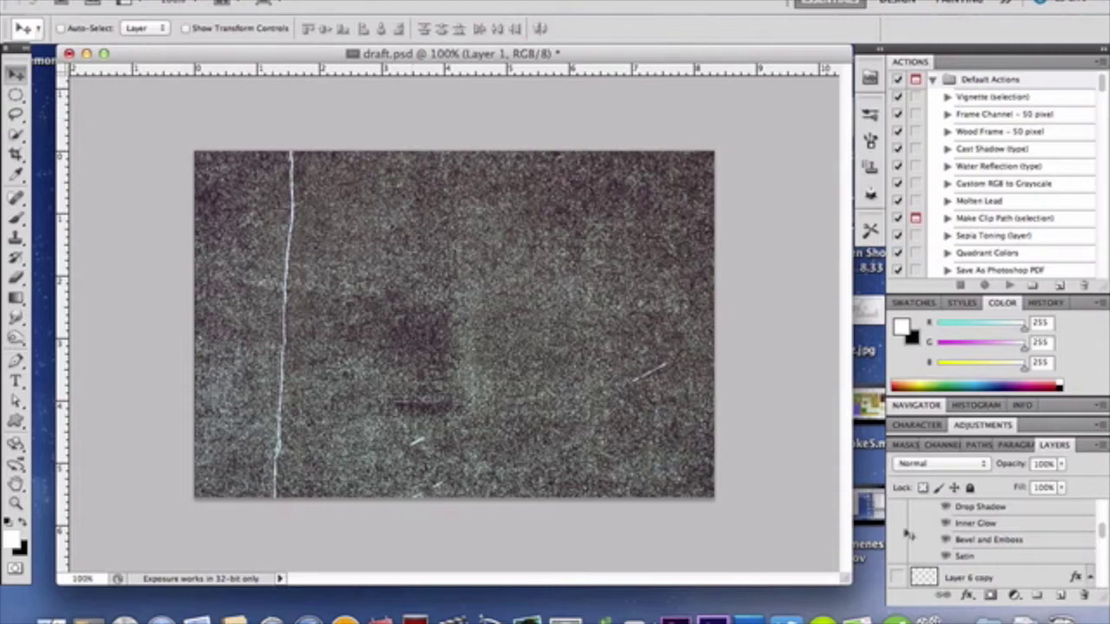
Step: Show the Hue/Saturation 1 adjustment layer above Layer 1 and review its adjustment settings
{"action": "scroll", "coordinate": [997, 534], "scroll_direction": "down", "scroll_amount": 5}
{"action": "scroll", "coordinate": [997, 534], "scroll_direction": "down", "scroll_amount": 3}
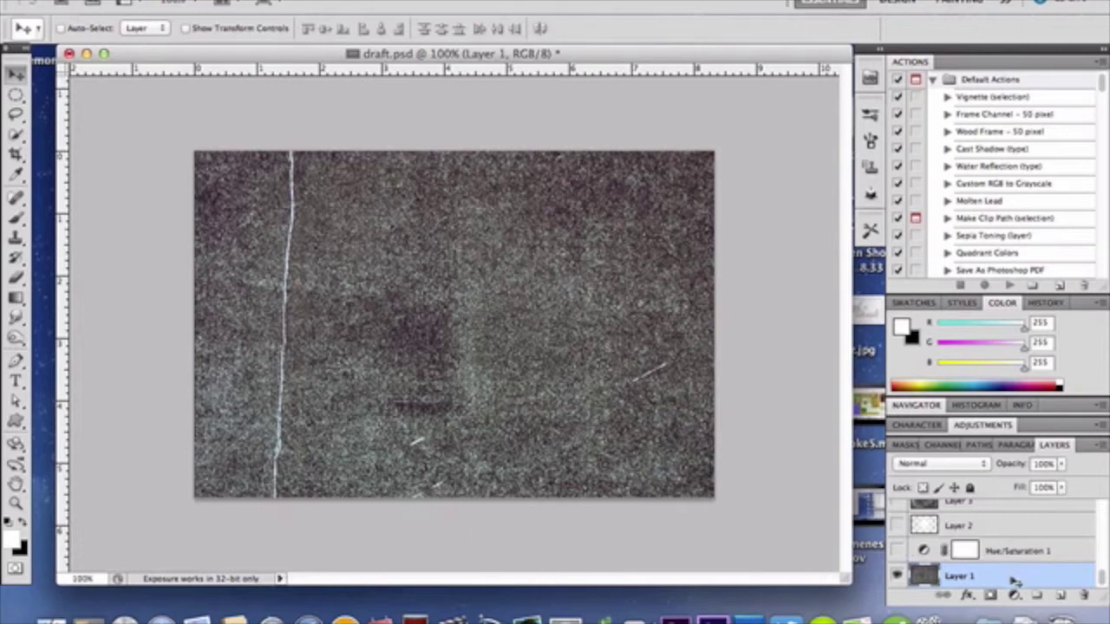
{"action": "left_click", "coordinate": [896, 551]}
{"action": "left_click", "coordinate": [926, 551]}
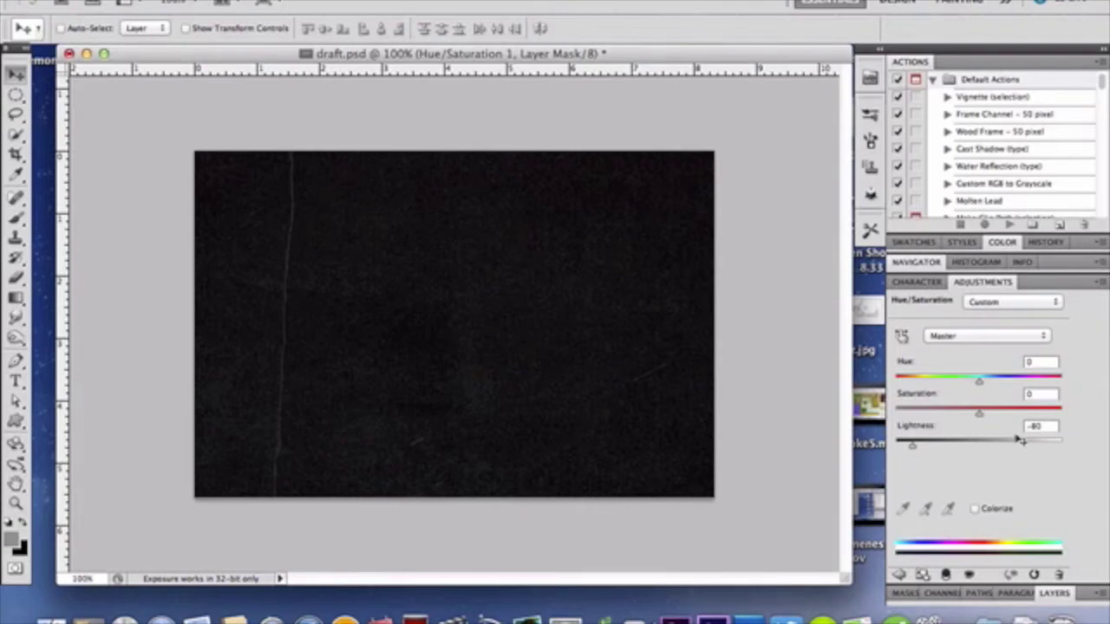
{"action": "left_click", "coordinate": [1049, 593]}
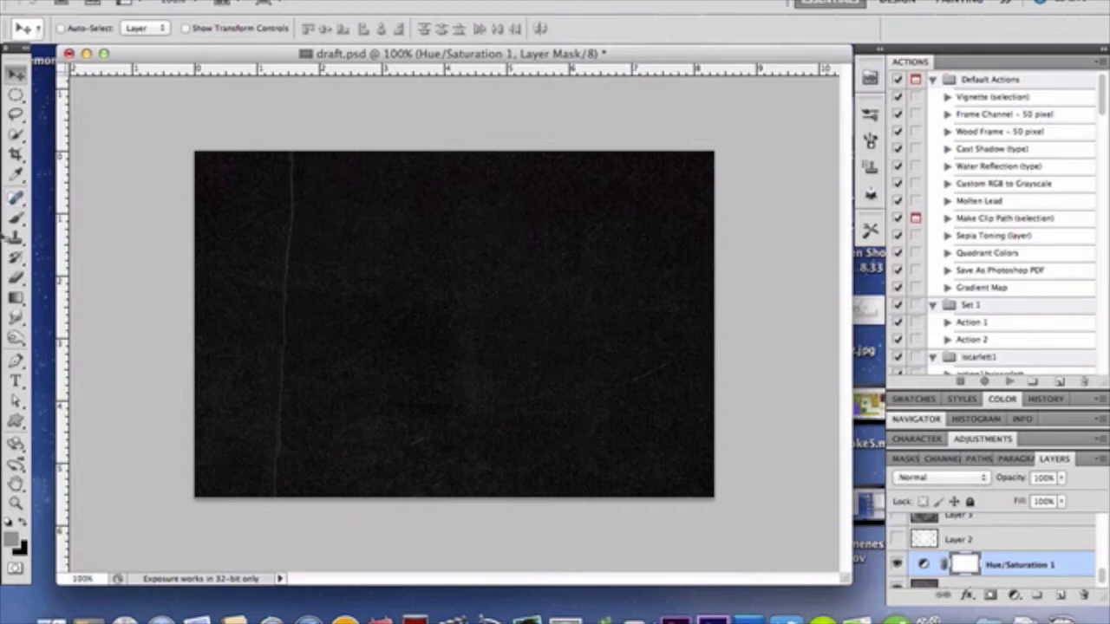
Step: Set up the Gradient tool with white as foreground, the Foreground to Transparent preset and the radial style
{"action": "left_click", "coordinate": [16, 297]}
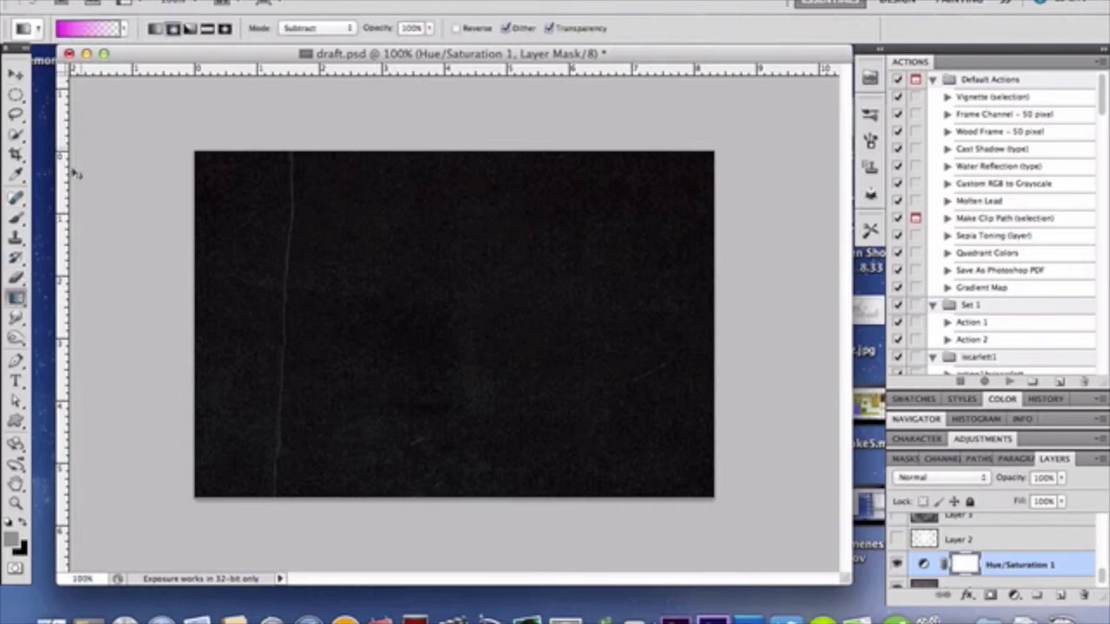
{"action": "key", "text": "x"}
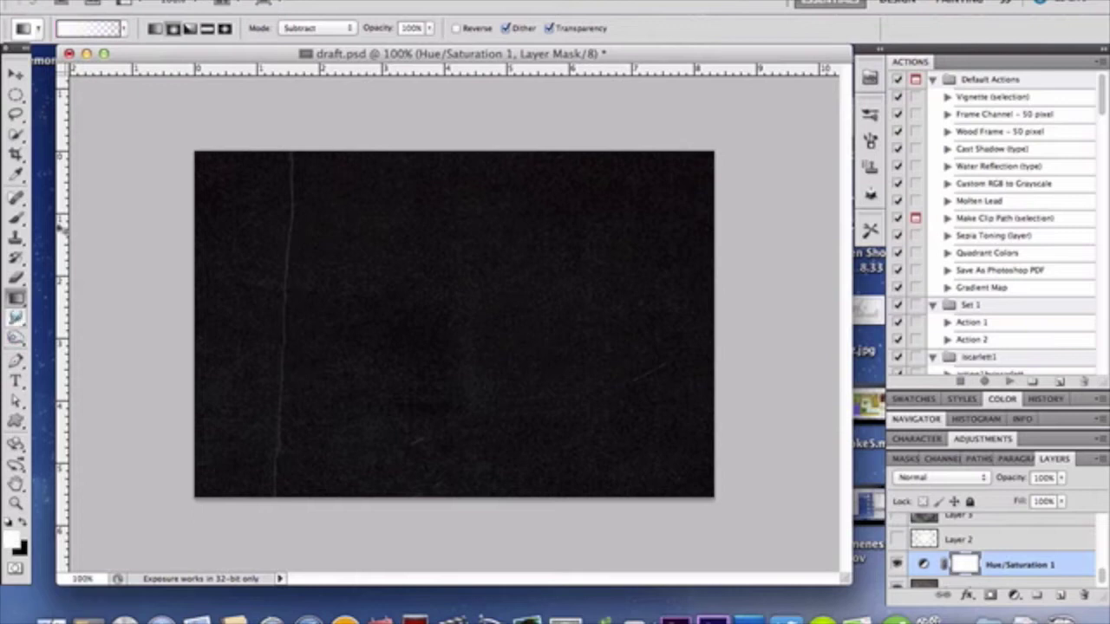
{"action": "left_click", "coordinate": [101, 28]}
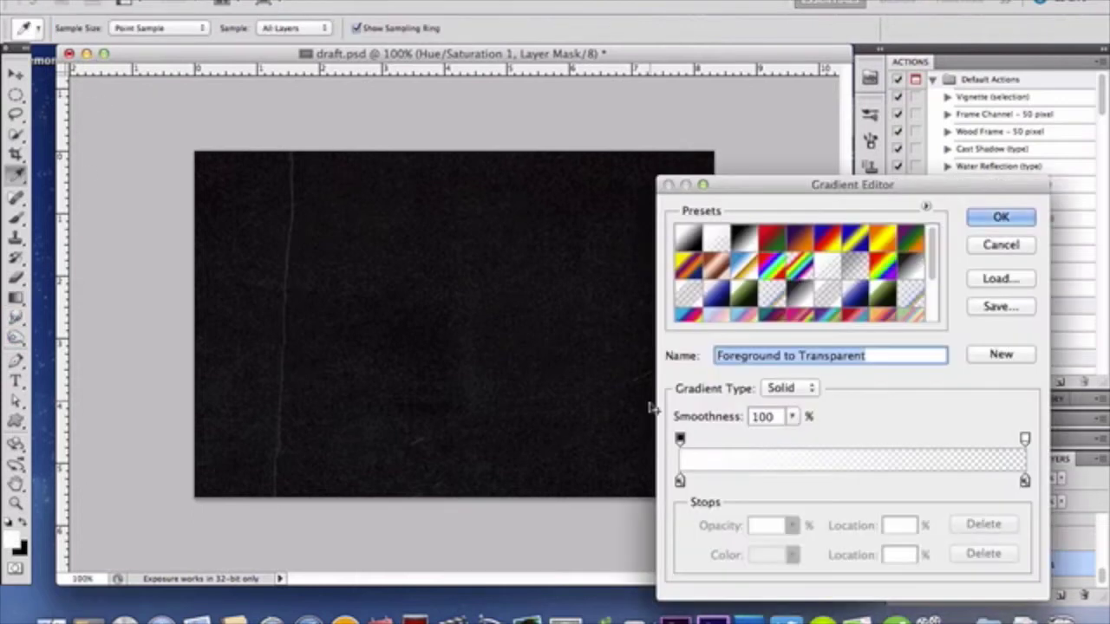
{"action": "left_click", "coordinate": [1023, 218]}
{"action": "left_click", "coordinate": [174, 31]}
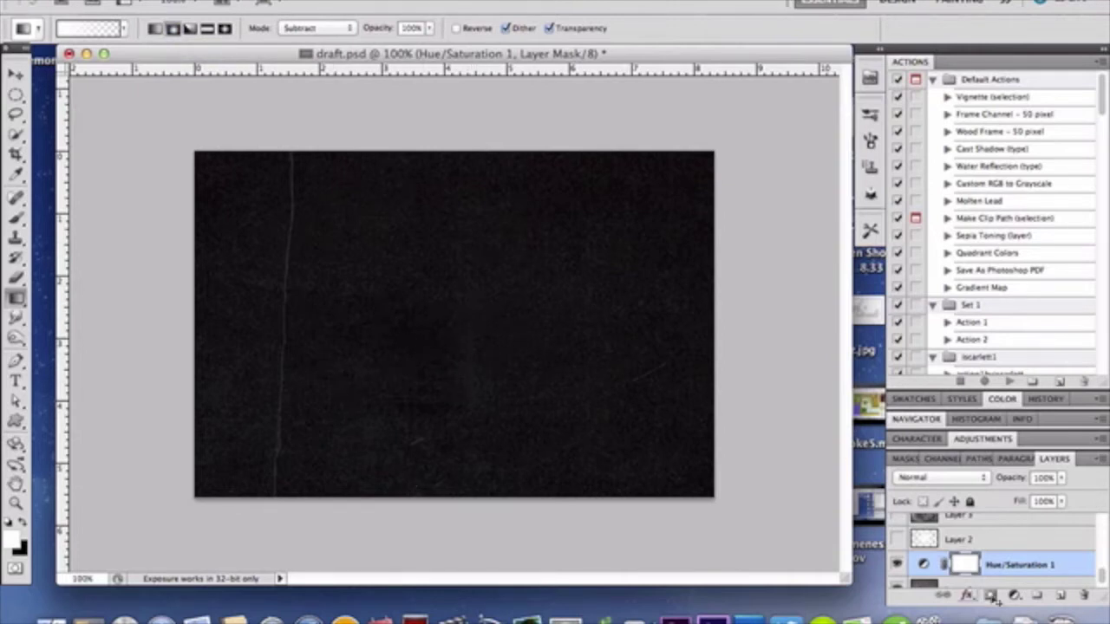
Step: Show Layer 2, preview its radial glow in Normal blend mode, and return the layer to Overlay
{"action": "left_click", "coordinate": [896, 539]}
{"action": "left_click", "coordinate": [954, 539]}
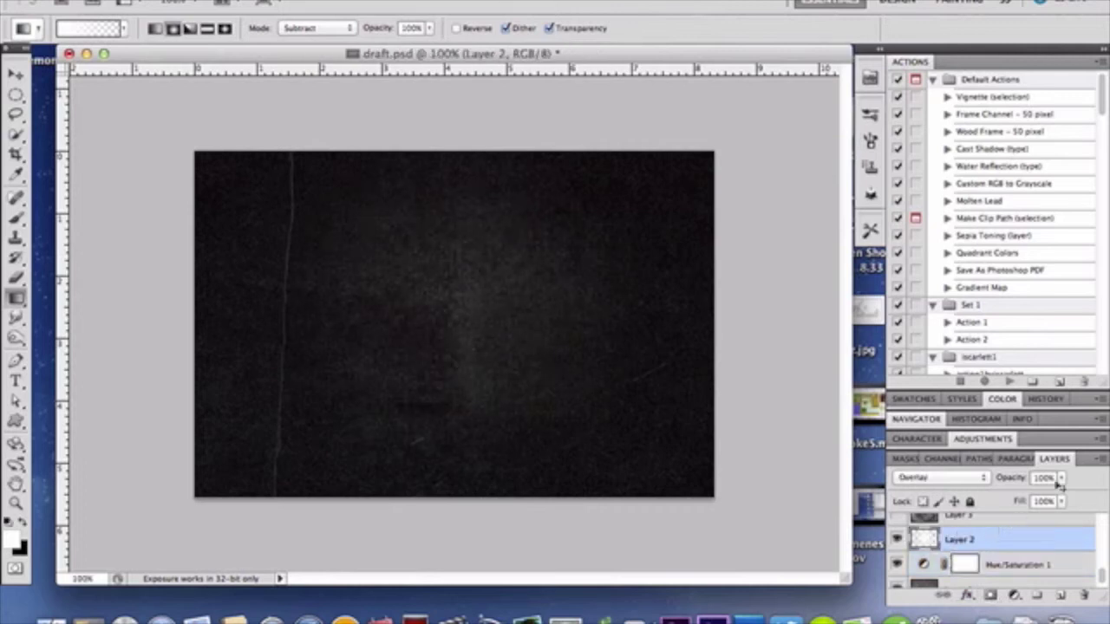
{"action": "left_click", "coordinate": [976, 480]}
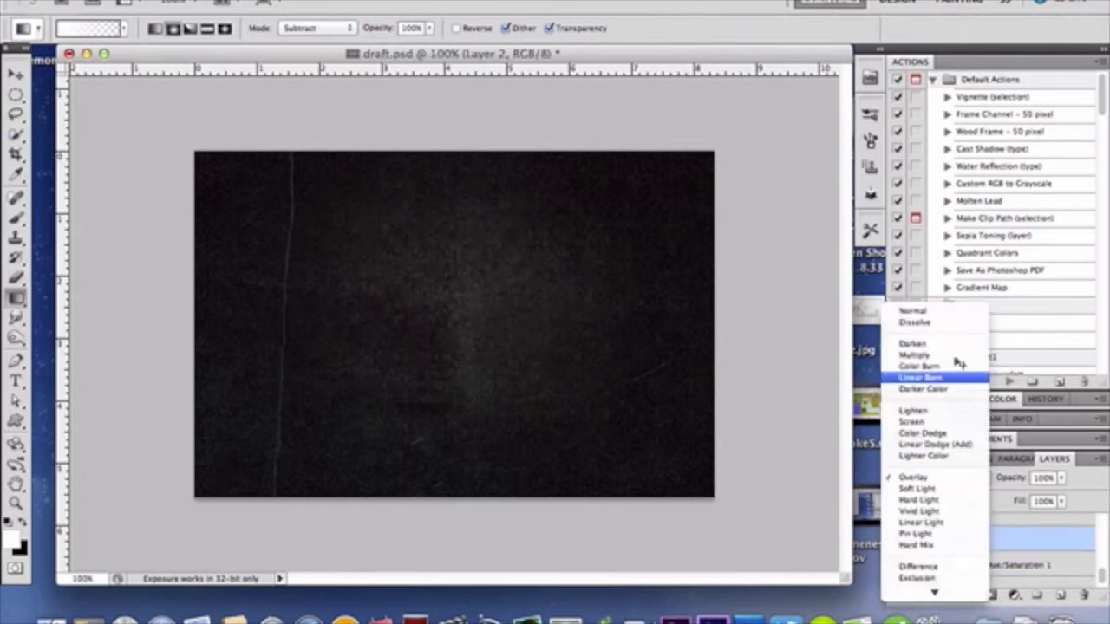
{"action": "left_click", "coordinate": [963, 312]}
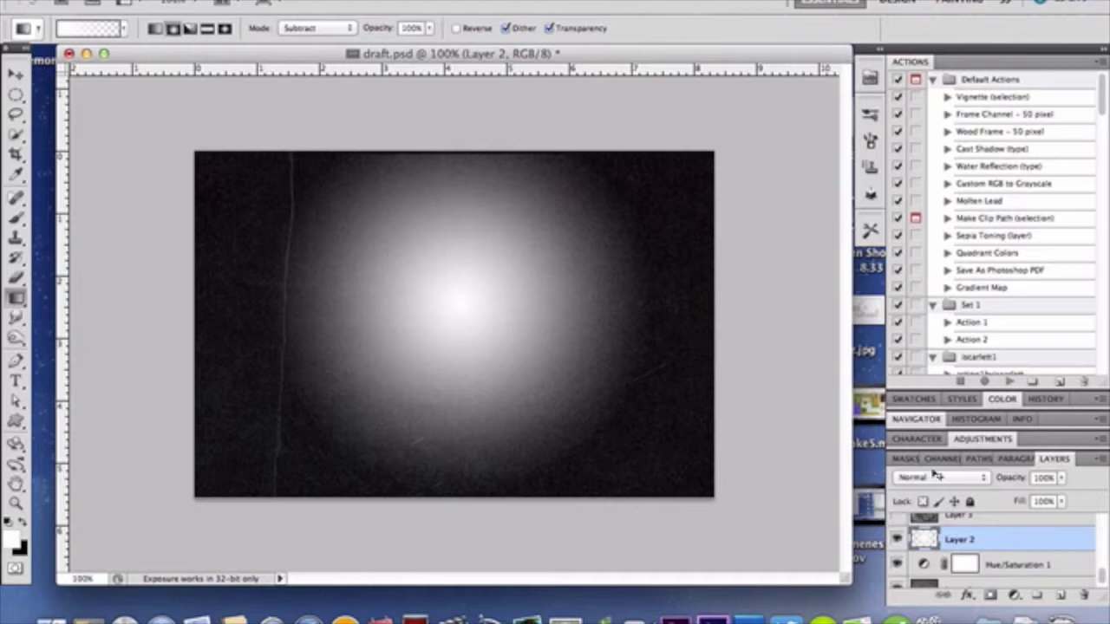
{"action": "left_click", "coordinate": [944, 480]}
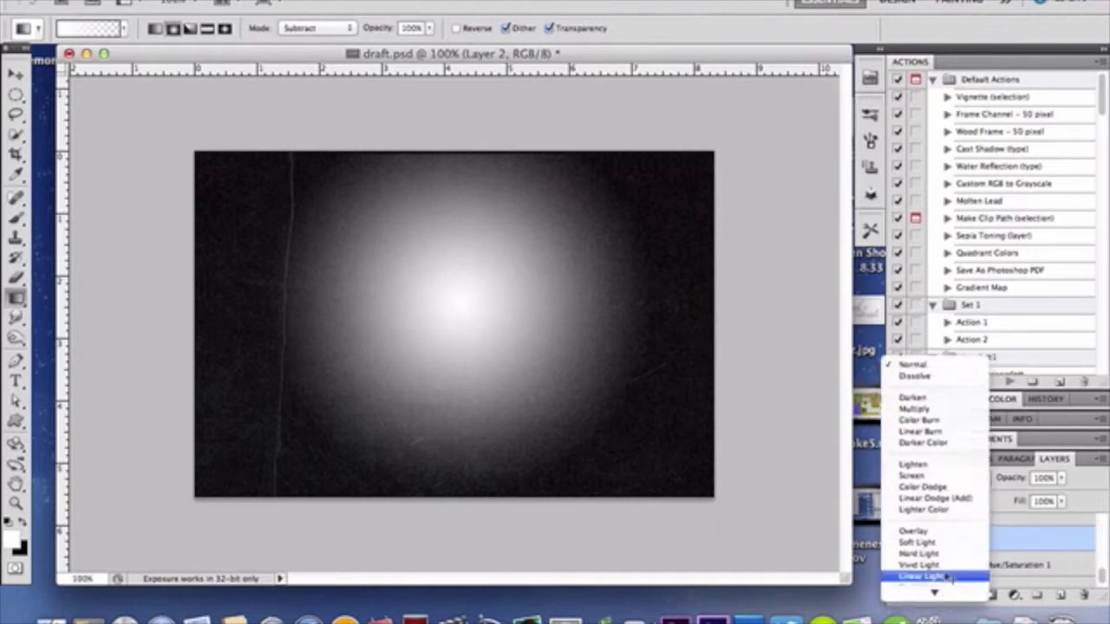
{"action": "left_click", "coordinate": [957, 537]}
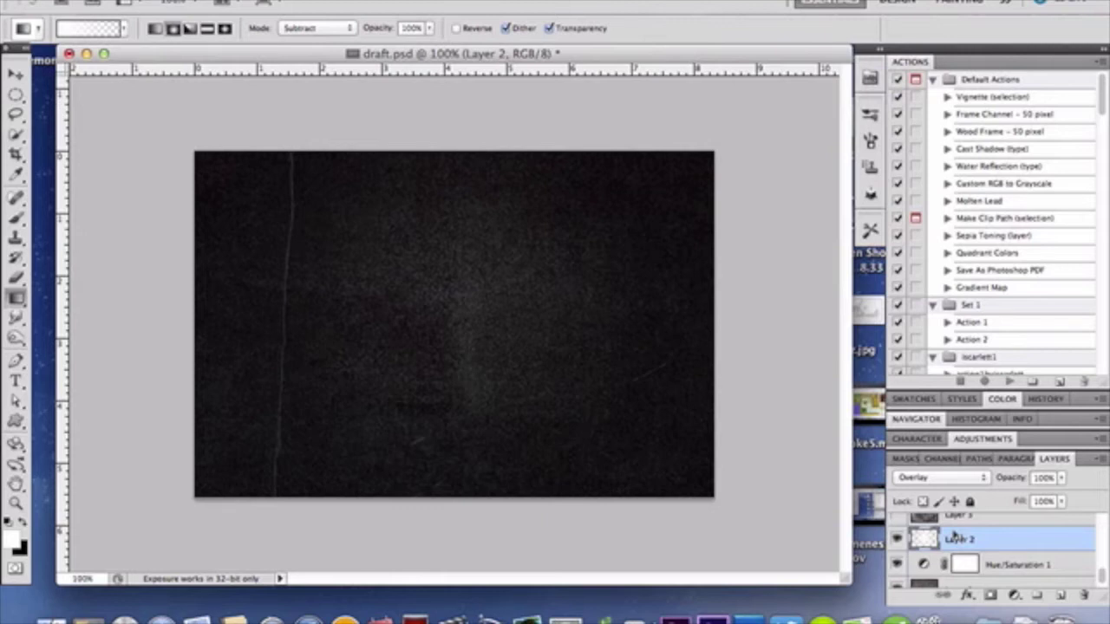
Step: Show Layer 3 and look up the Render filters without applying one
{"action": "left_click", "coordinate": [965, 517]}
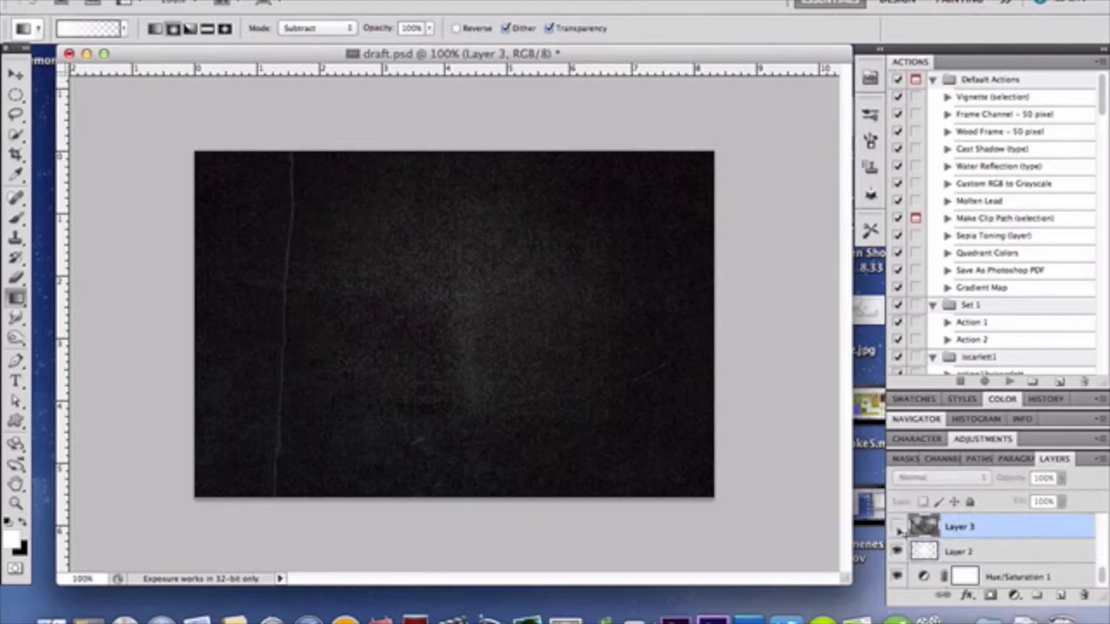
{"action": "left_click", "coordinate": [899, 526]}
{"action": "left_click", "coordinate": [360, 1]}
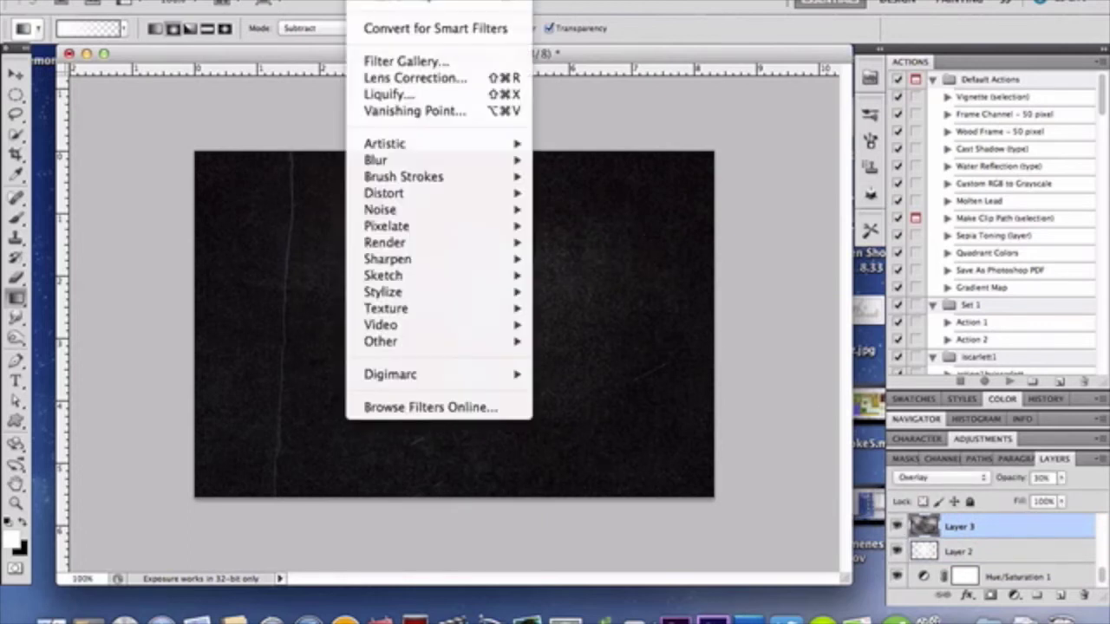
{"action": "mouse_move", "coordinate": [492, 245]}
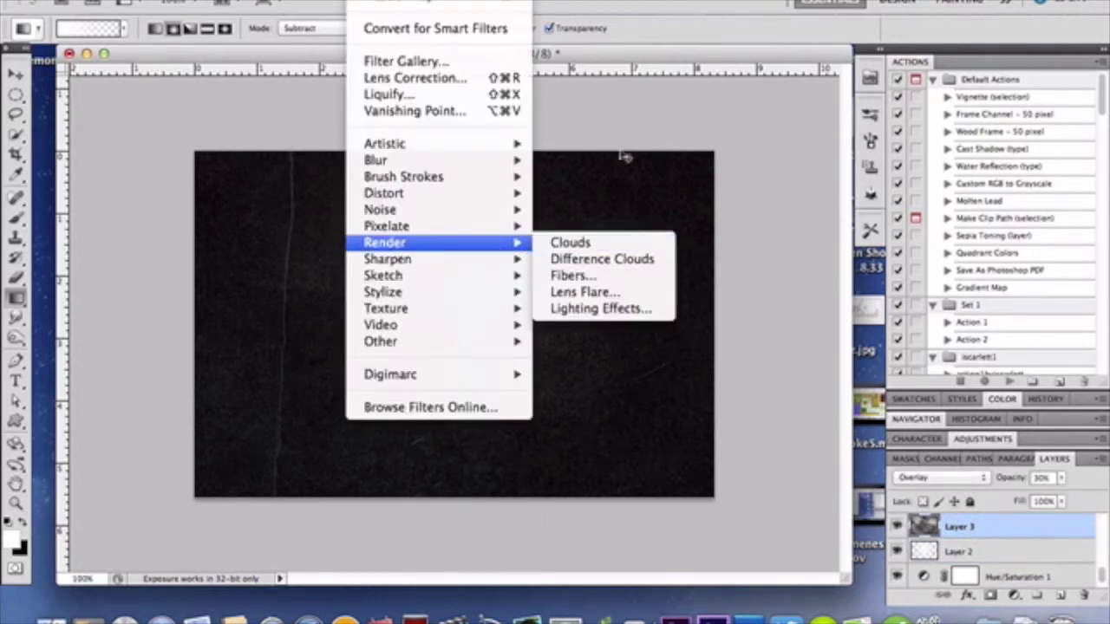
{"action": "left_click", "coordinate": [670, 121]}
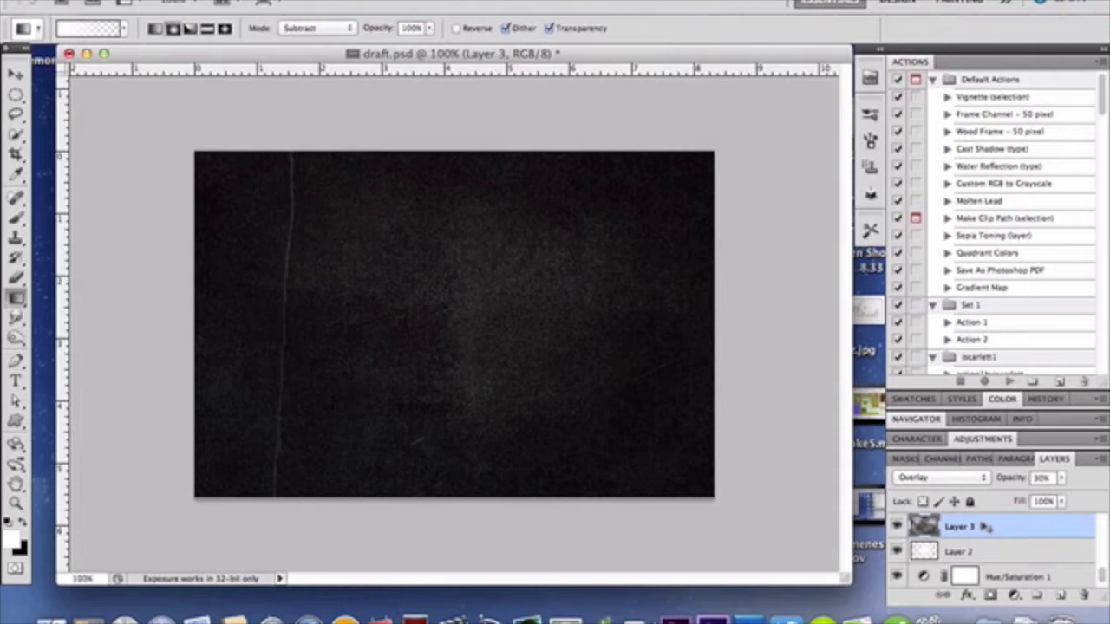
{"action": "scroll", "coordinate": [986, 528], "scroll_direction": "up", "scroll_amount": 3}
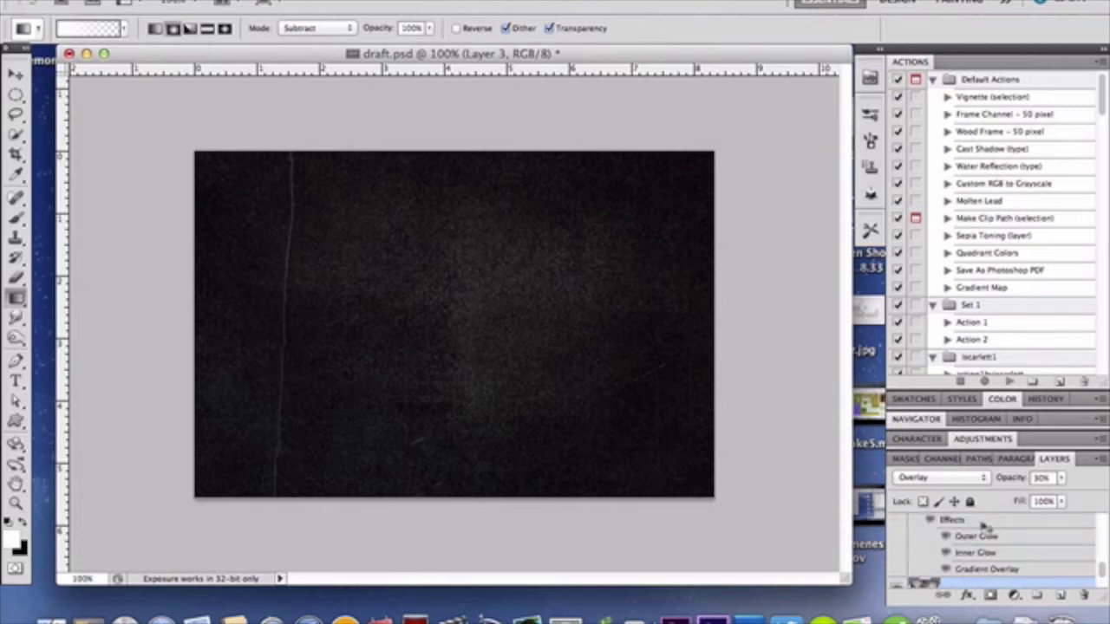
{"action": "scroll", "coordinate": [985, 527], "scroll_direction": "down", "scroll_amount": 3}
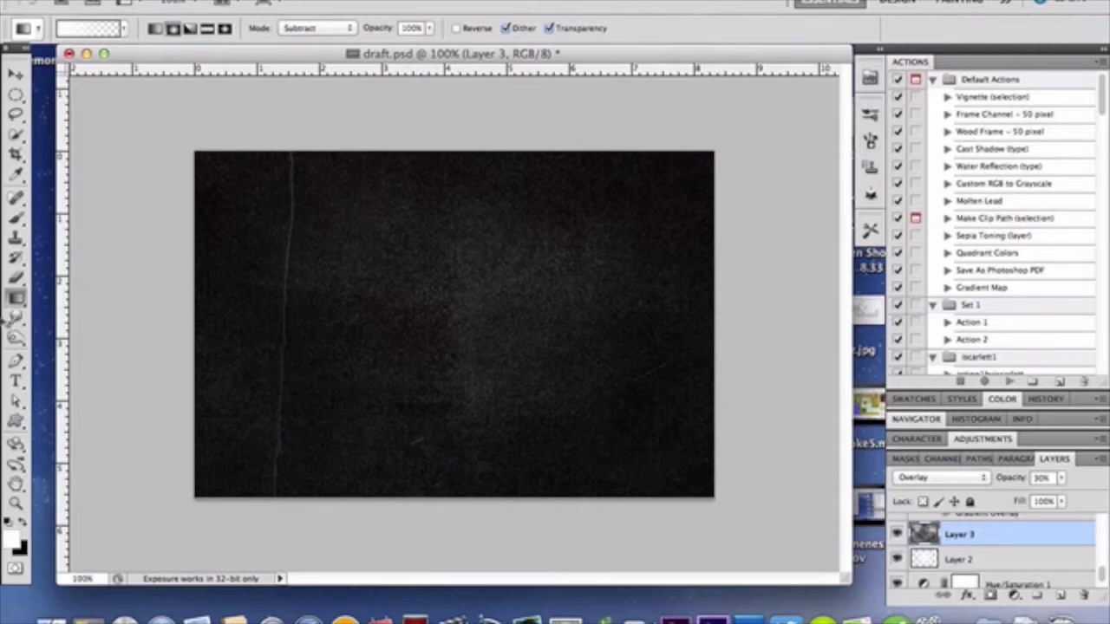
Step: Add the text "jazzed" to the canvas in Daft Font
{"action": "left_click", "coordinate": [16, 381]}
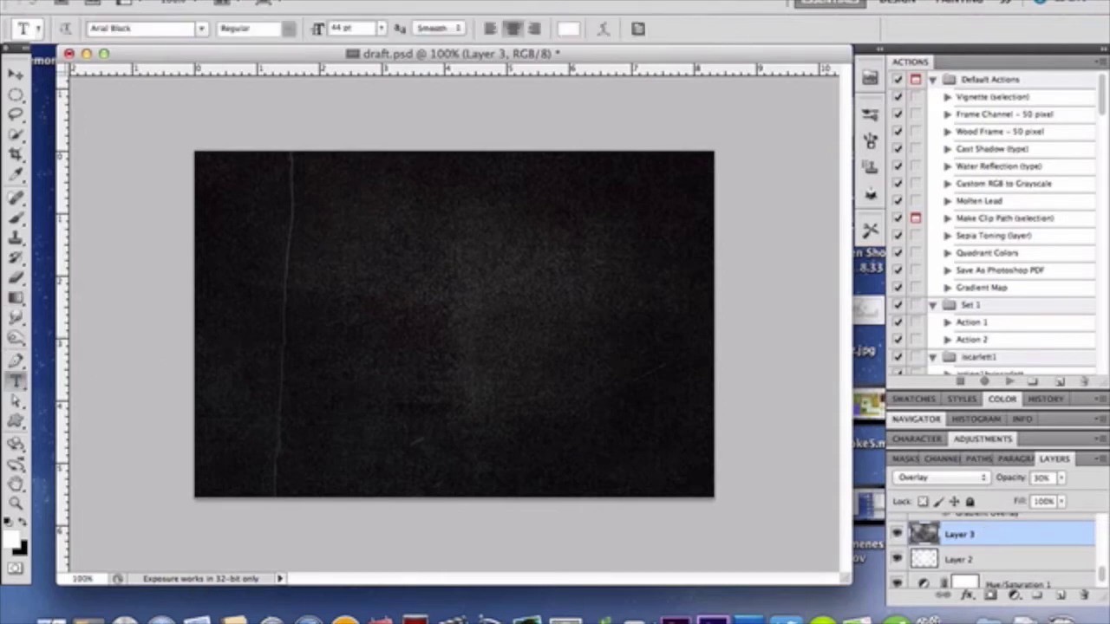
{"action": "left_click", "coordinate": [201, 29]}
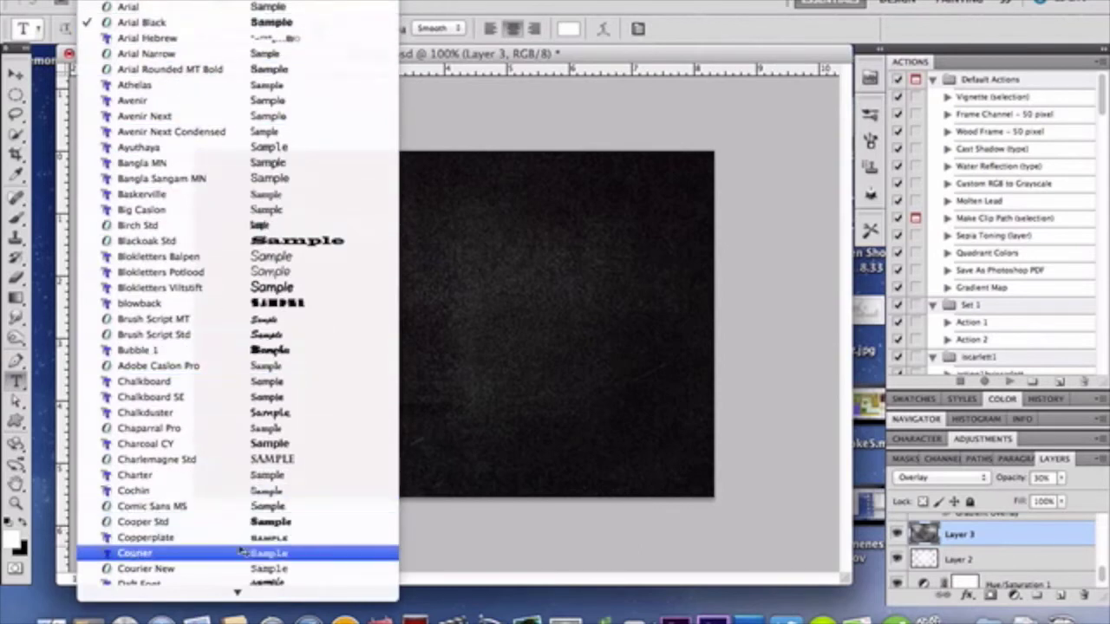
{"action": "mouse_move", "coordinate": [237, 593]}
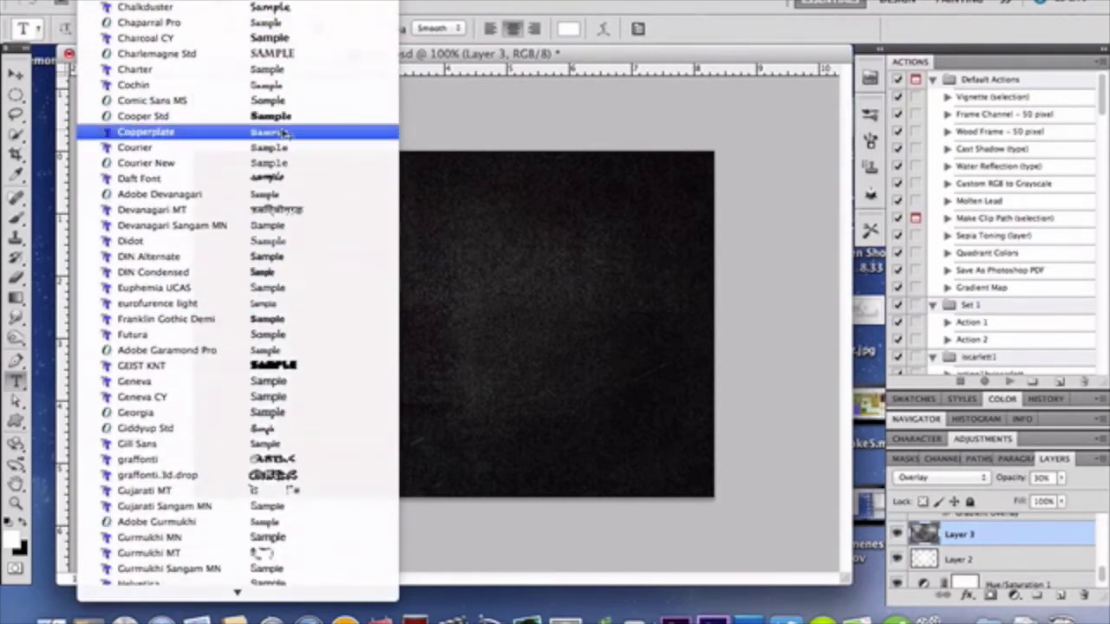
{"action": "left_click", "coordinate": [297, 185]}
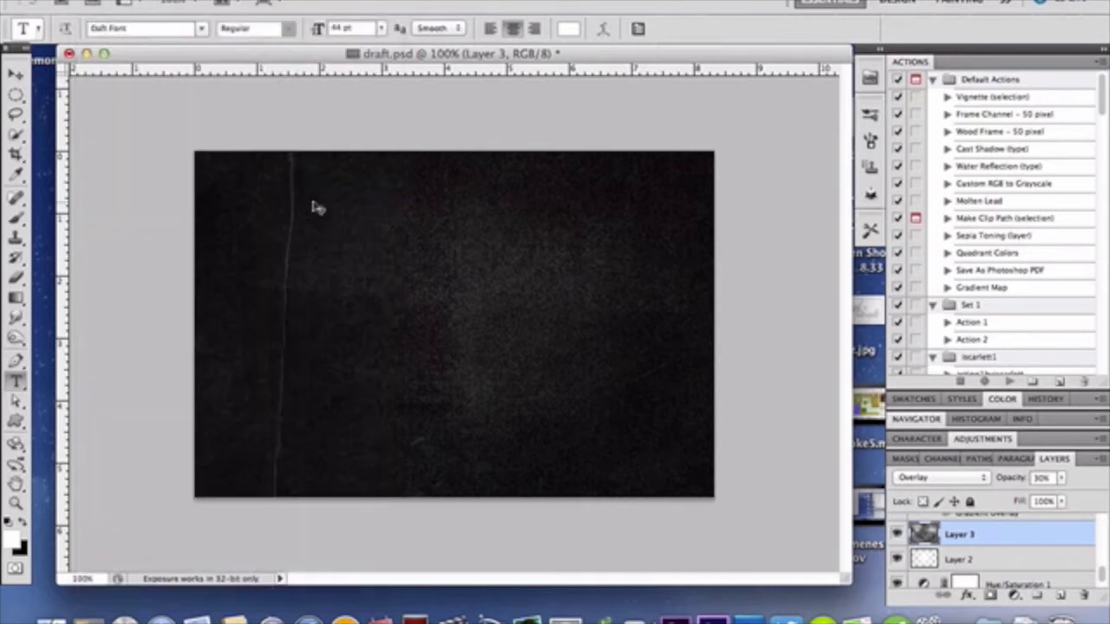
{"action": "left_click", "coordinate": [338, 292]}
{"action": "type", "text": "jazzed"}
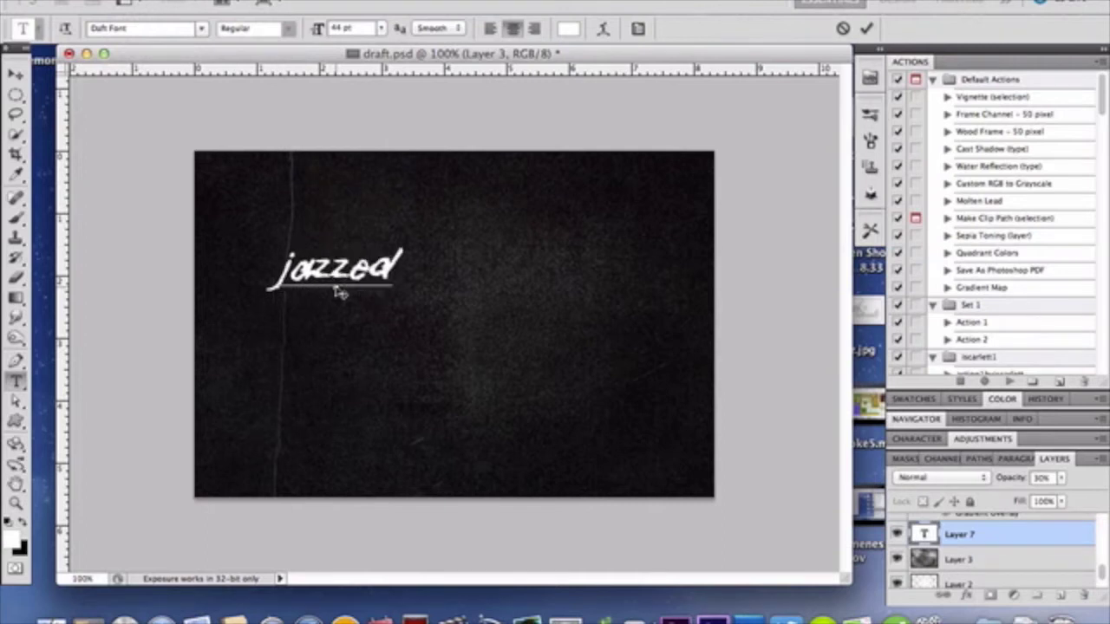
Step: Enlarge the "jazzed" text to 118 pt, move it to the middle of the canvas and commit it
{"action": "key", "text": "super+a"}
{"action": "left_click_drag", "start_coordinate": [321, 31], "coordinate": [385, 43]}
{"action": "left_click_drag", "start_coordinate": [385, 166], "coordinate": [527, 247]}
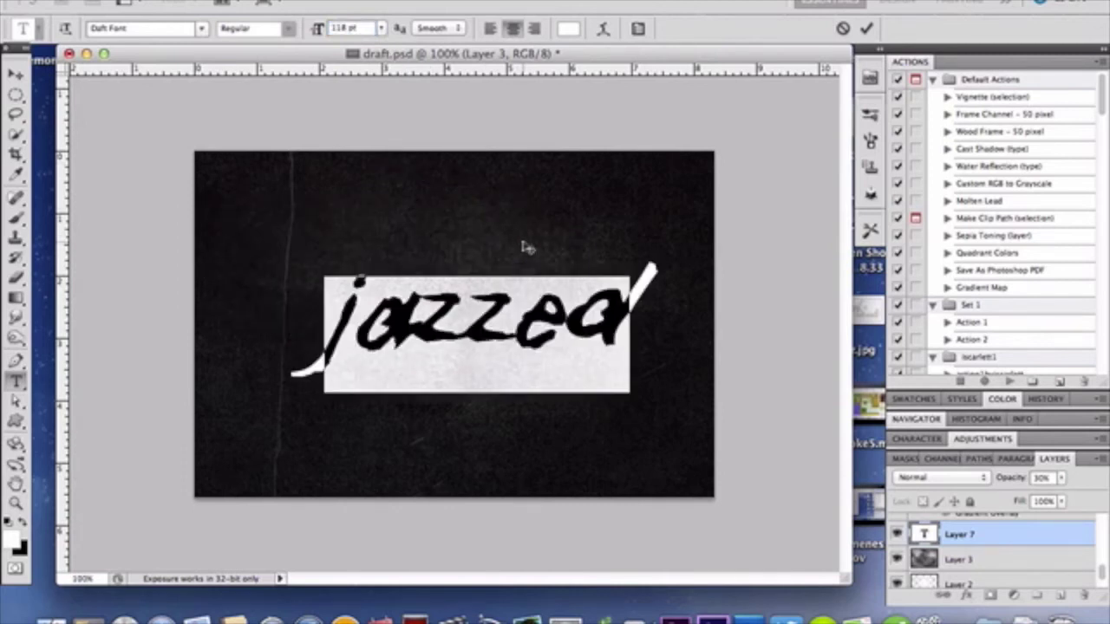
{"action": "left_click", "coordinate": [1045, 538]}
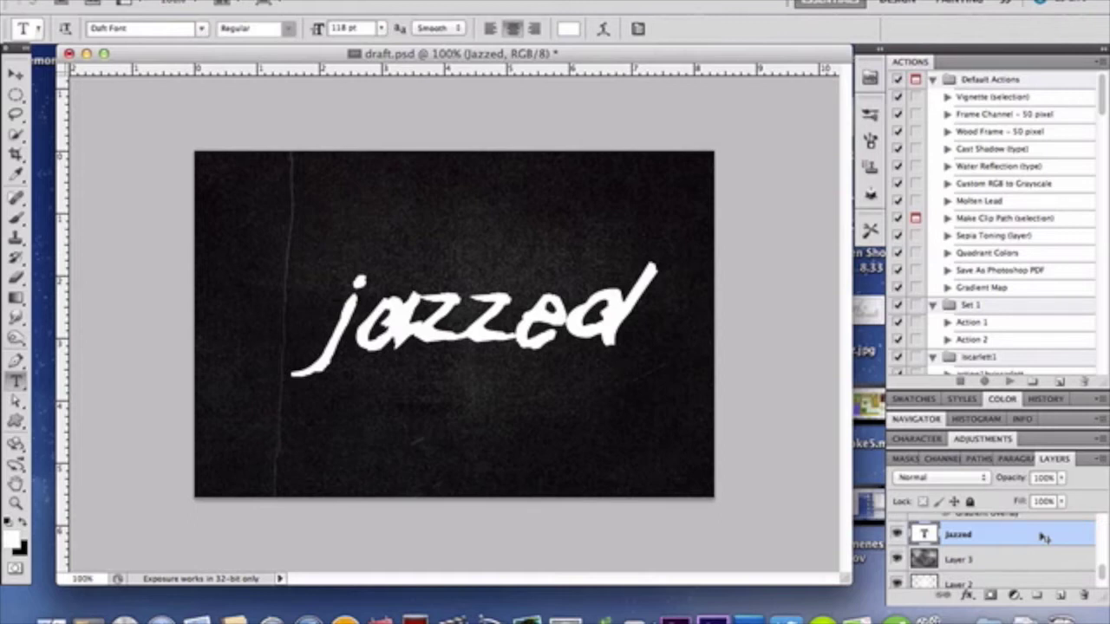
Step: Delete the new Jazzed text layer
{"action": "right_click", "coordinate": [1045, 537]}
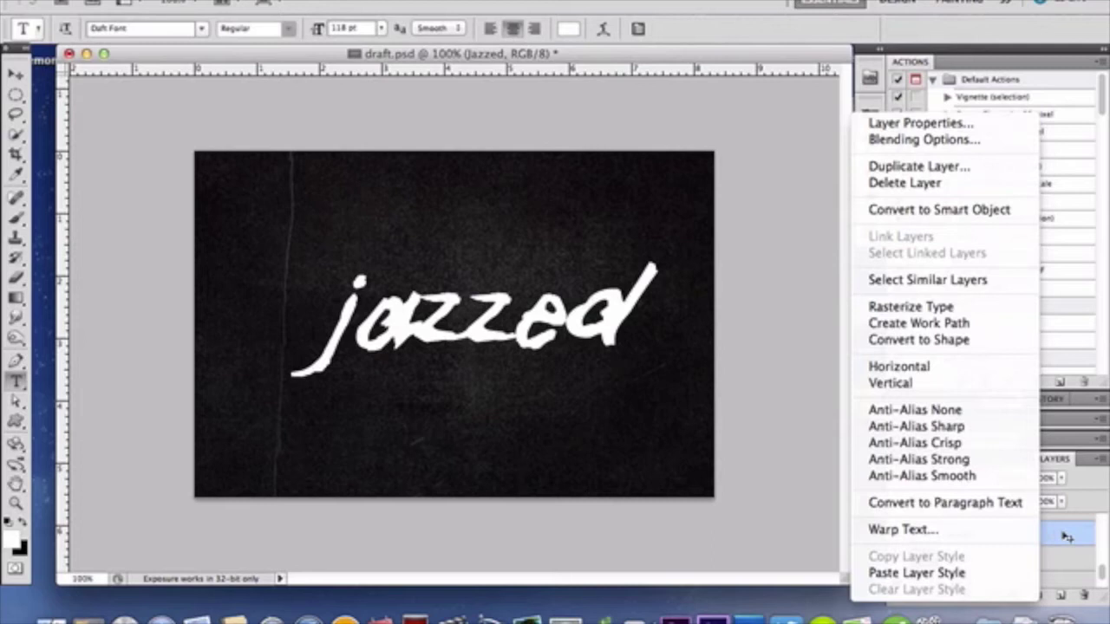
{"action": "left_click", "coordinate": [1066, 537]}
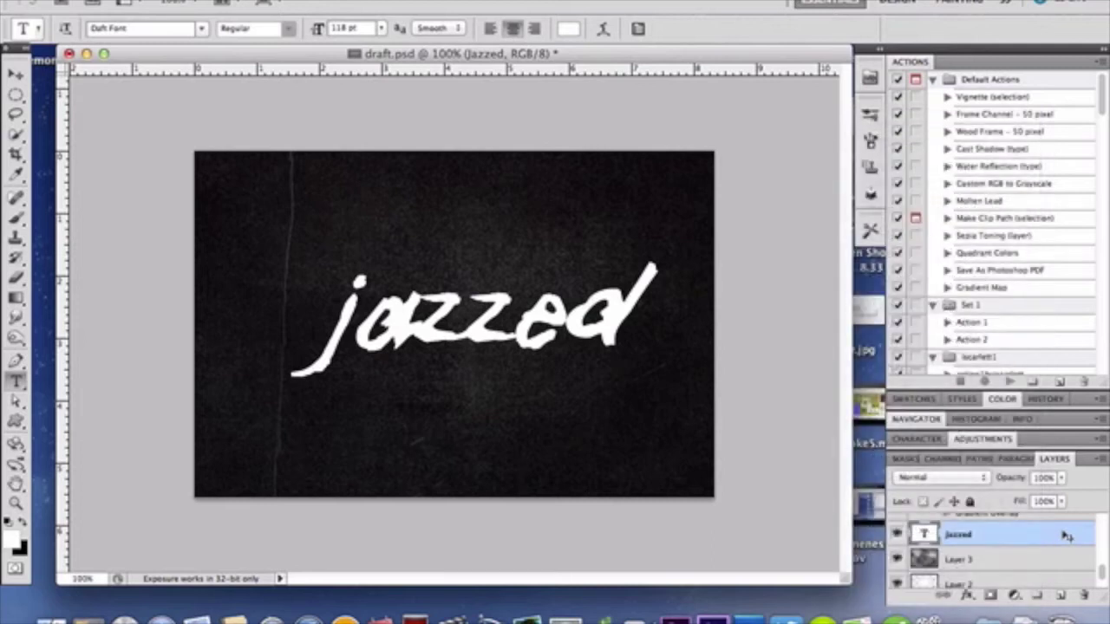
{"action": "key", "text": "Delete"}
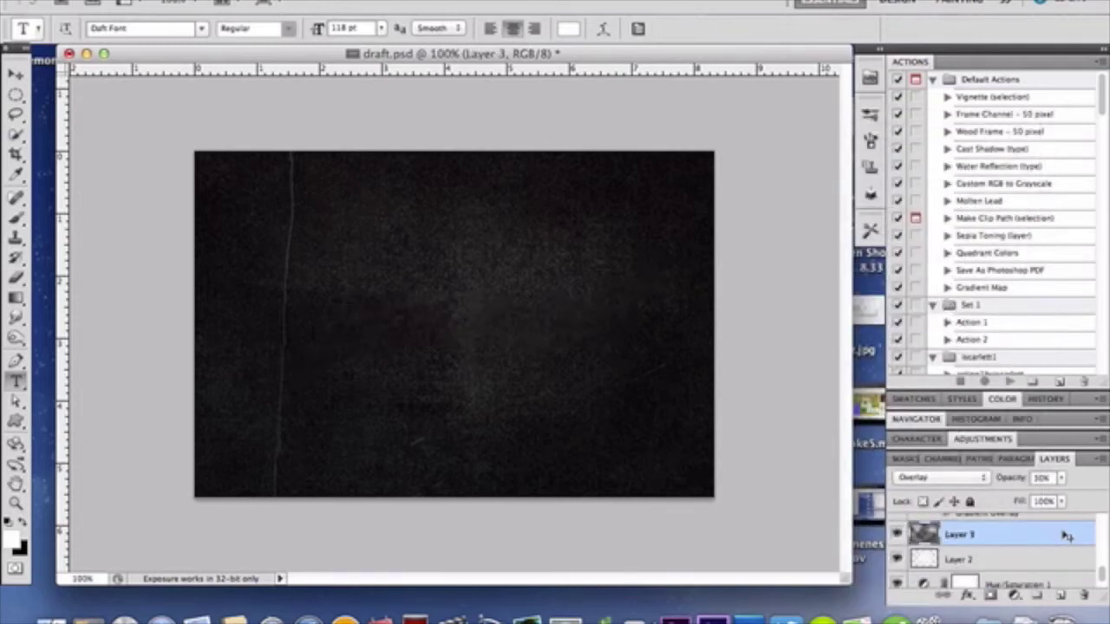
Step: Open the existing text effect's layer style and examine the Drop Shadow settings, including the shadow colour
{"action": "scroll", "coordinate": [1067, 535], "scroll_direction": "up", "scroll_amount": 4}
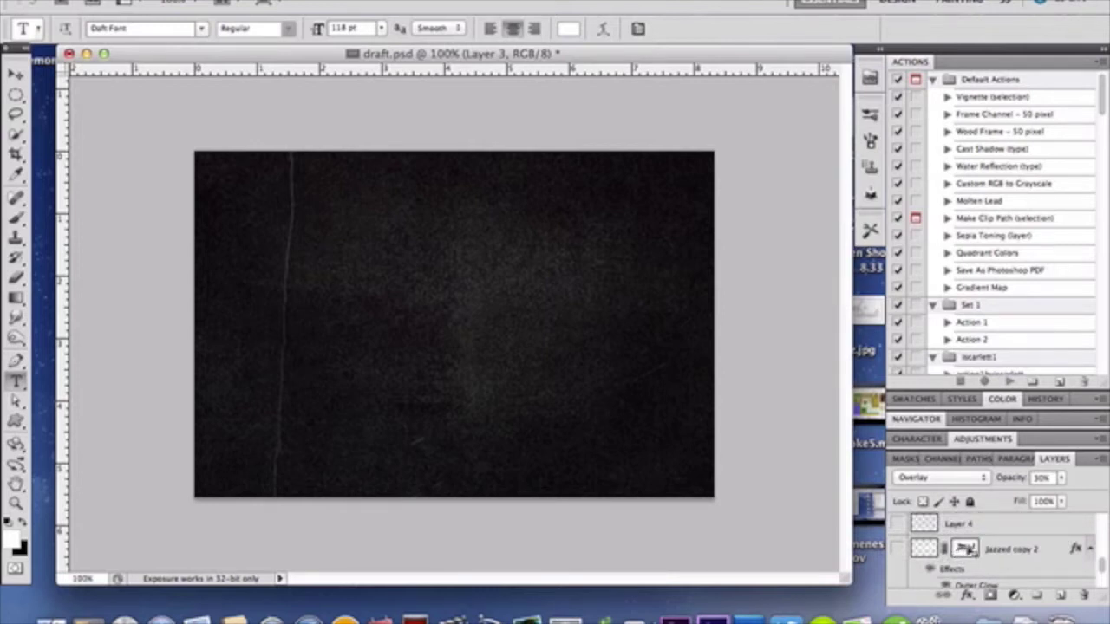
{"action": "scroll", "coordinate": [1040, 558], "scroll_direction": "down", "scroll_amount": 3}
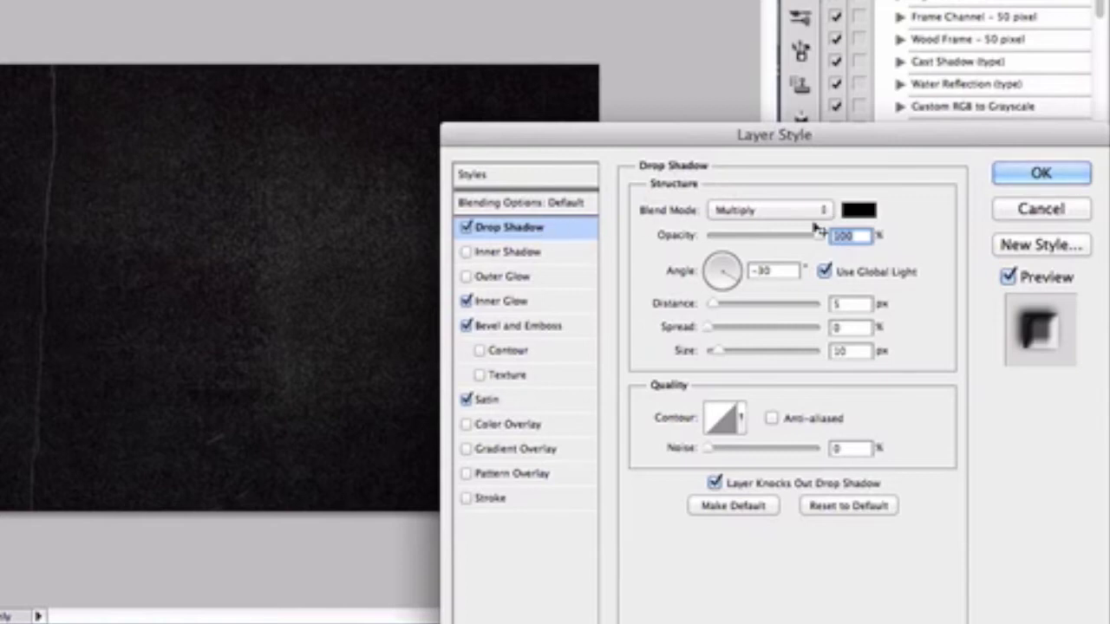
{"action": "left_click", "coordinate": [859, 211]}
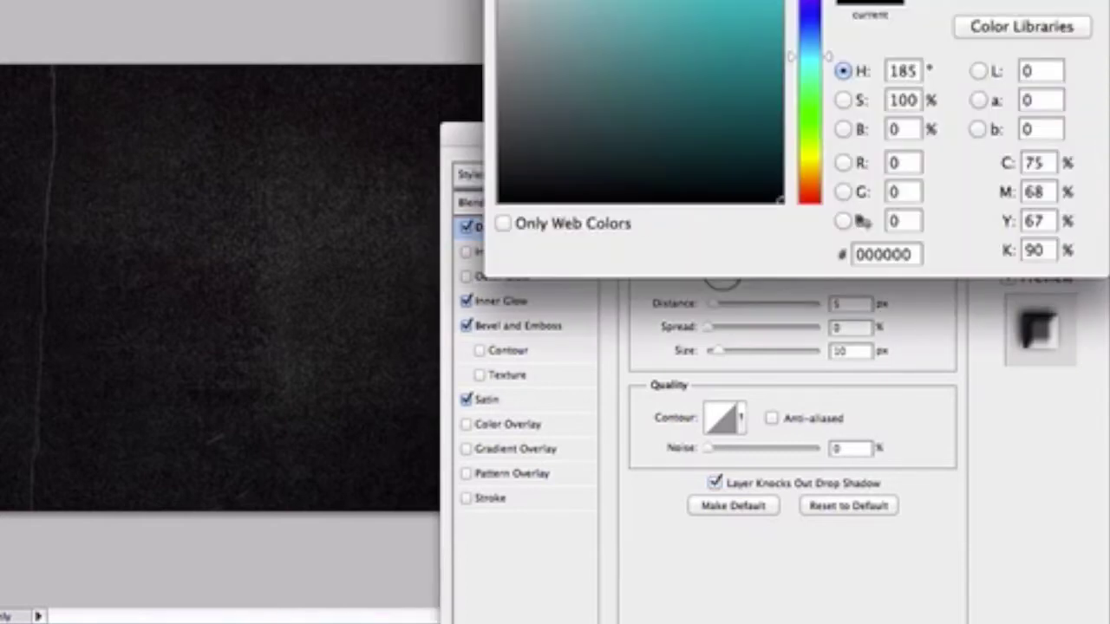
{"action": "key", "text": "Return"}
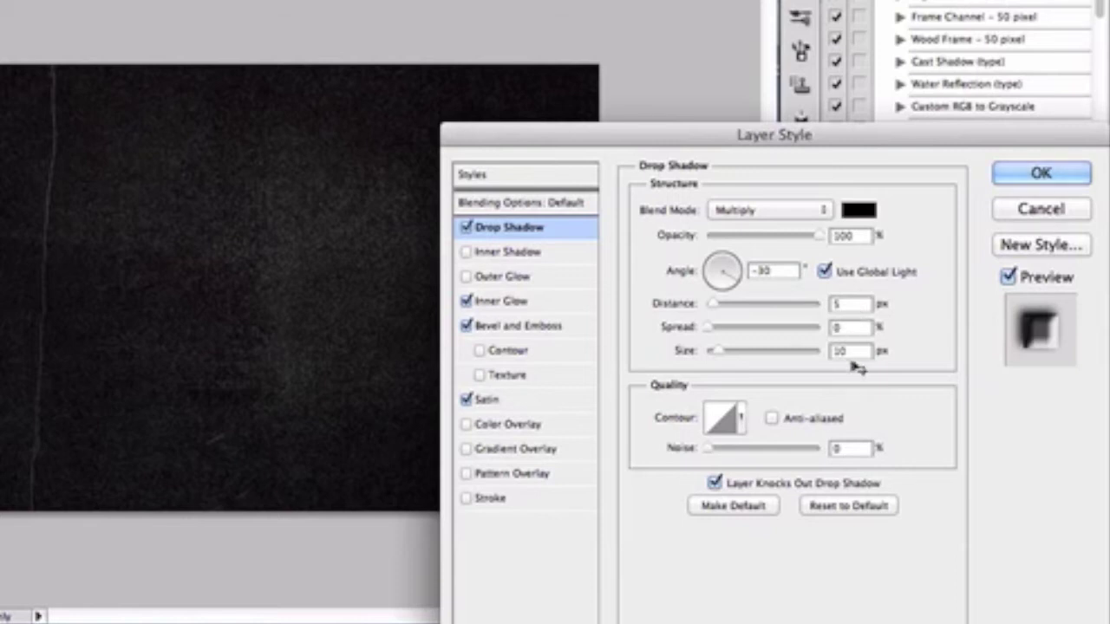
Step: Examine the Inner Glow settings of the layer style, including the glow colour
{"action": "left_click", "coordinate": [555, 308]}
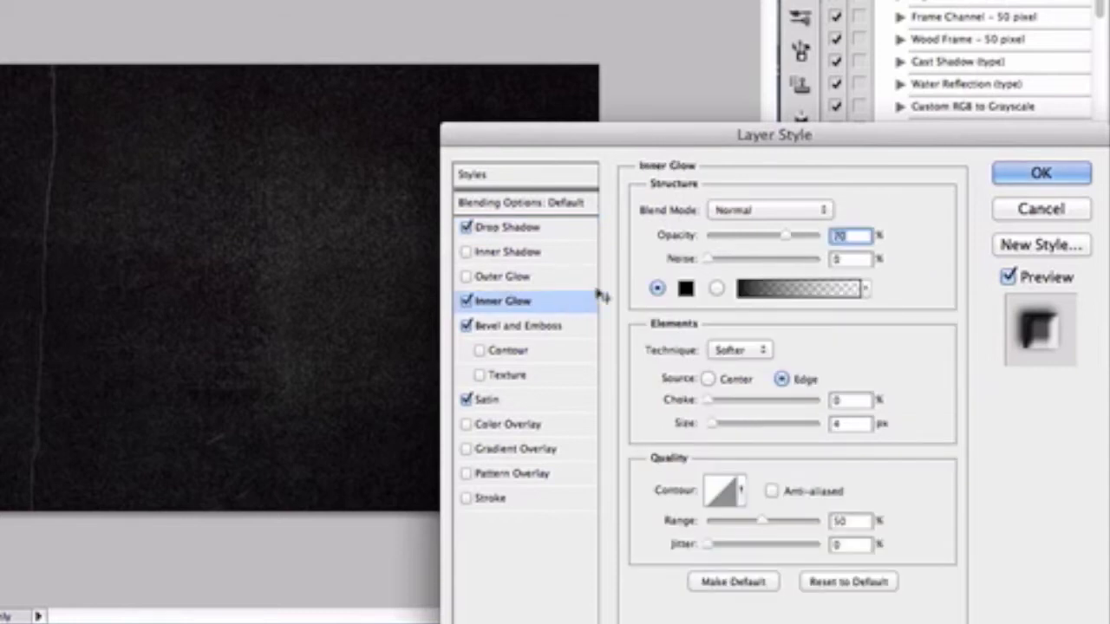
{"action": "left_click", "coordinate": [686, 294]}
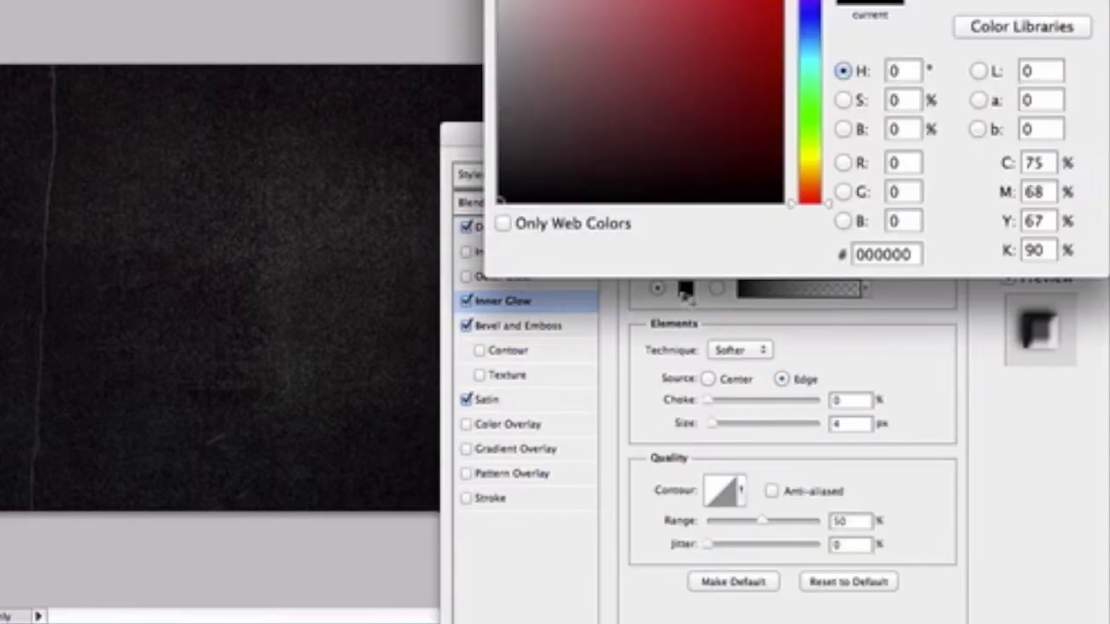
{"action": "key", "text": "Return"}
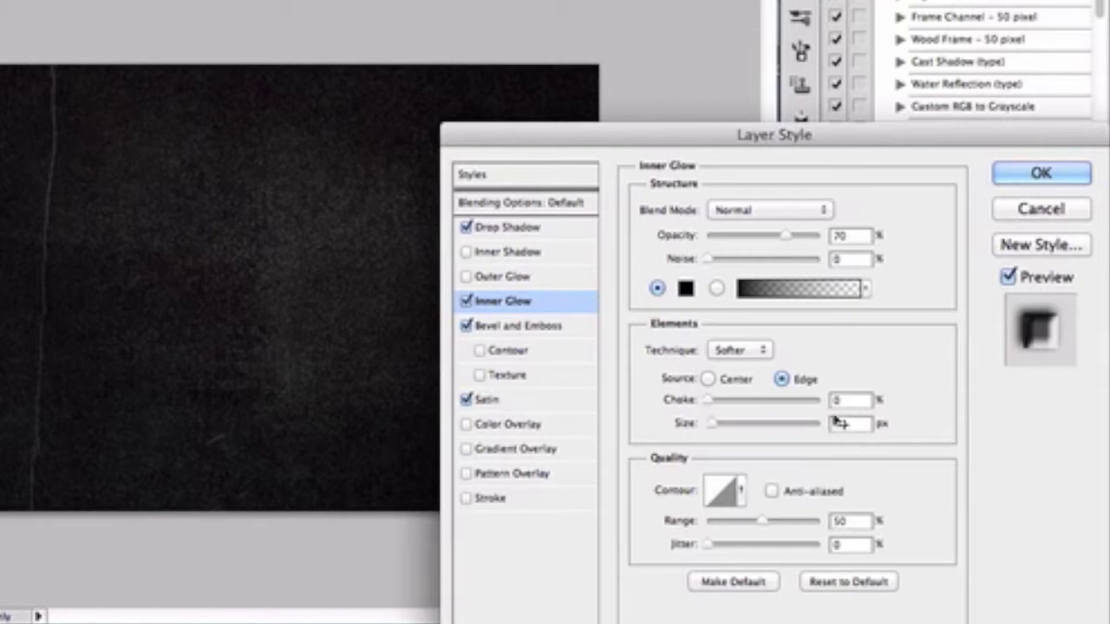
Step: Examine the Bevel and Emboss settings of the layer style, including the gloss contour presets
{"action": "left_click", "coordinate": [570, 334]}
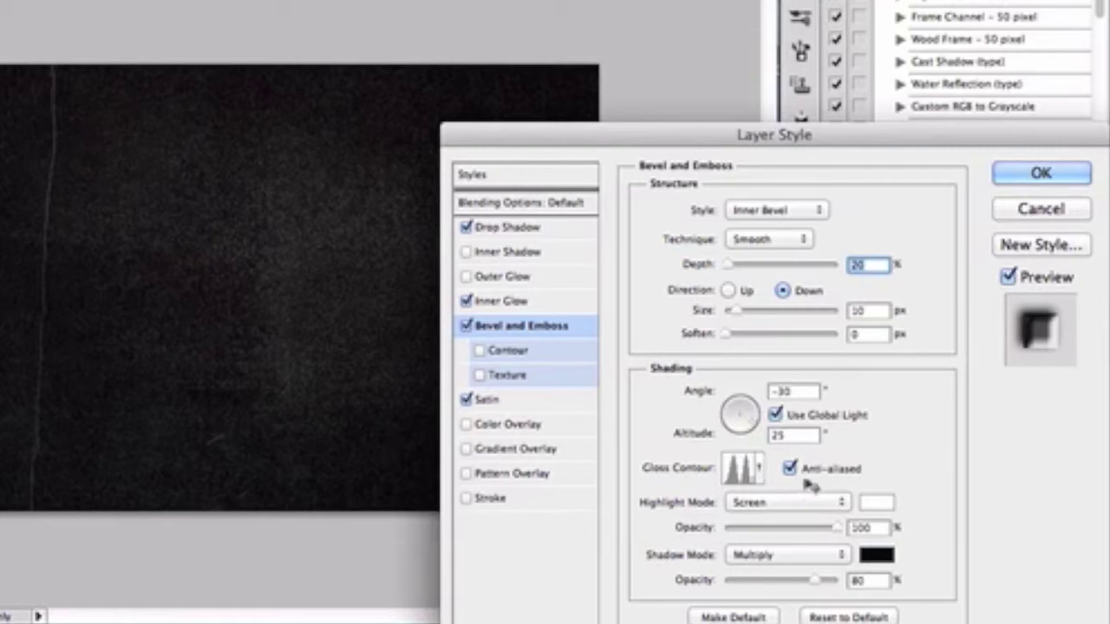
{"action": "left_click", "coordinate": [758, 477]}
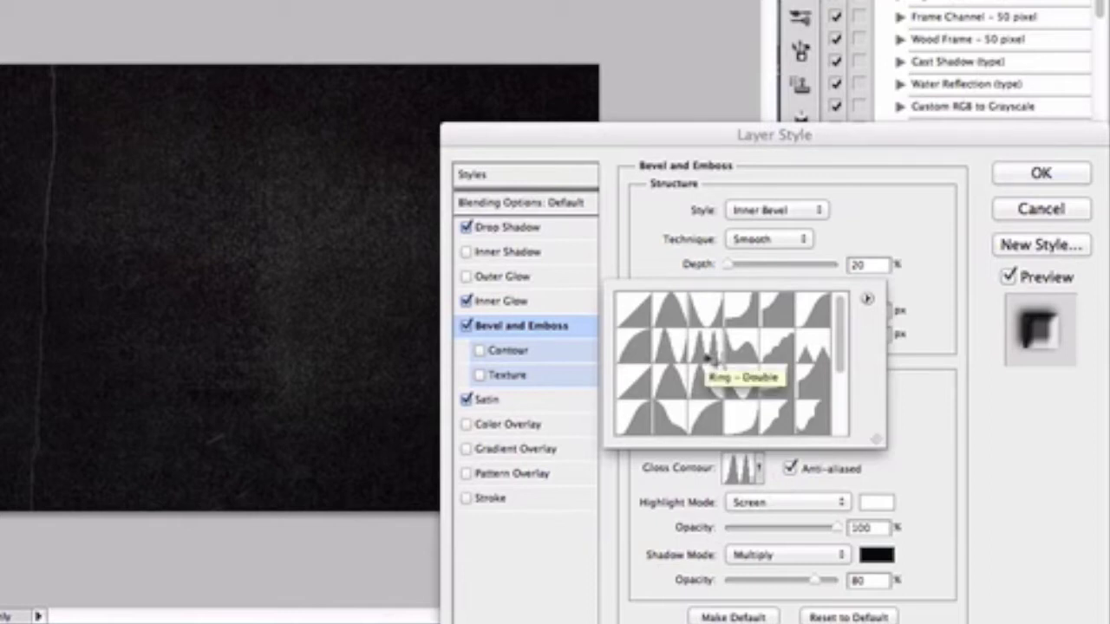
{"action": "left_click", "coordinate": [916, 440]}
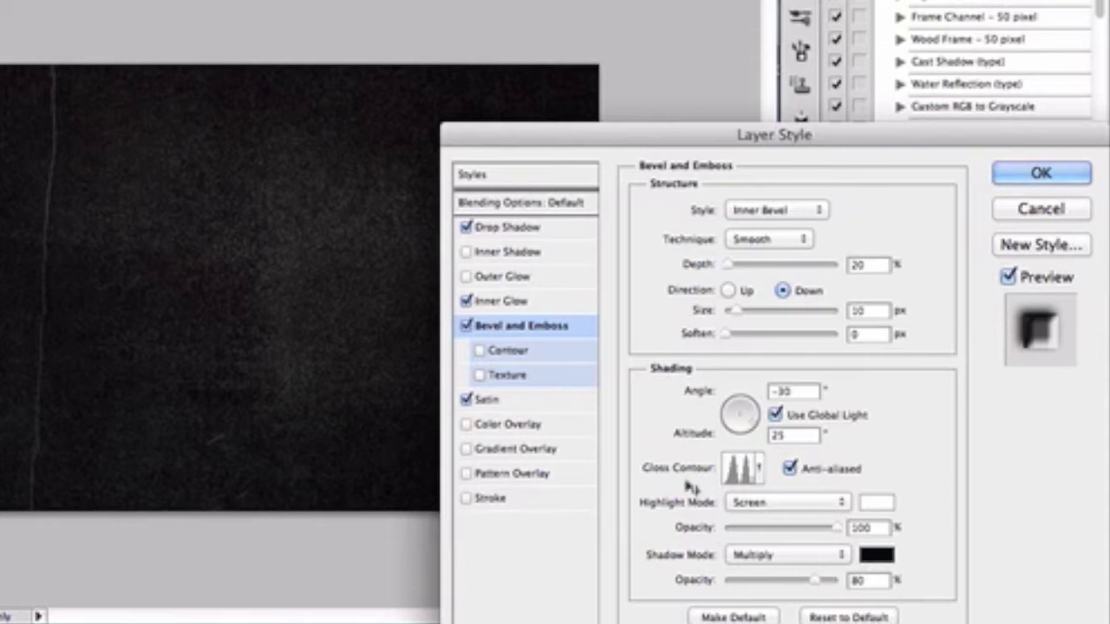
Step: Examine the Satin settings of the layer style, including the effect colour and the contour presets
{"action": "left_click", "coordinate": [531, 401]}
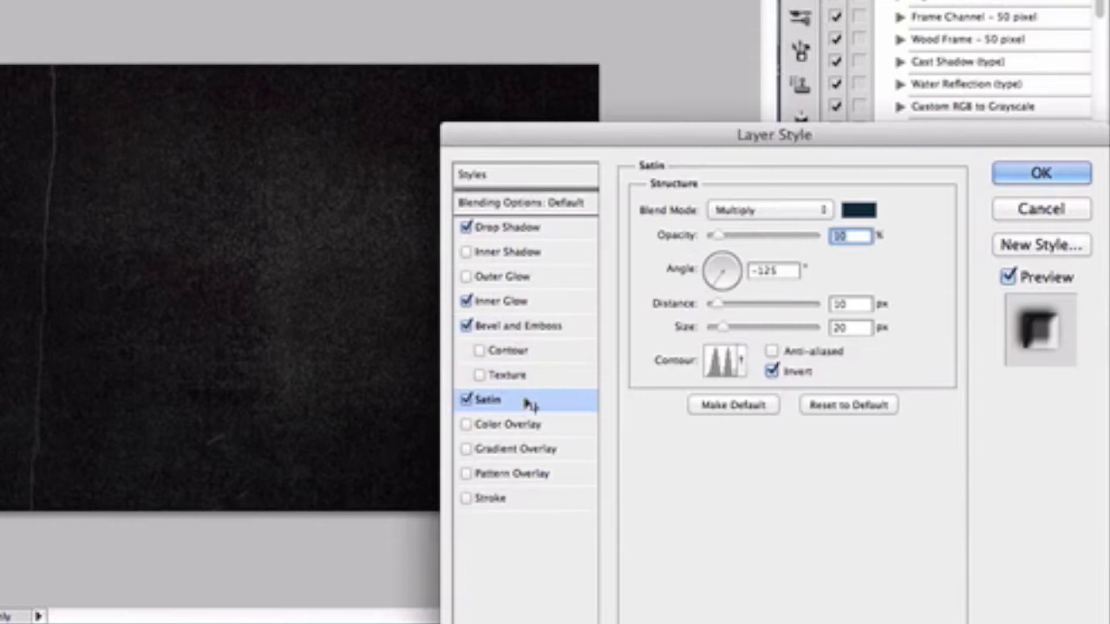
{"action": "left_click", "coordinate": [868, 212]}
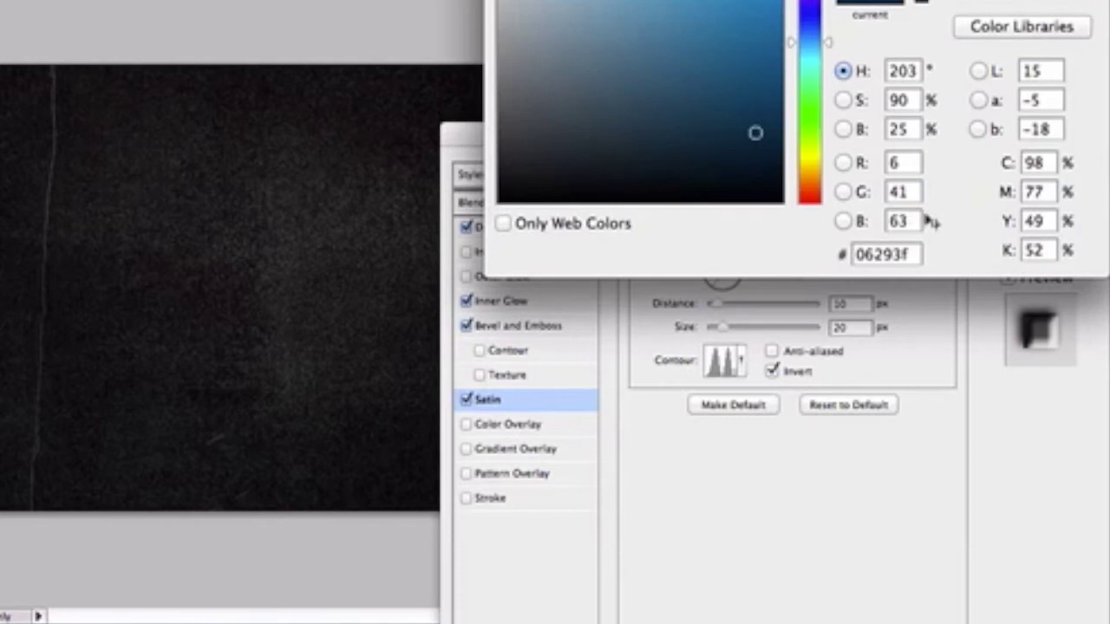
{"action": "key", "text": "Return"}
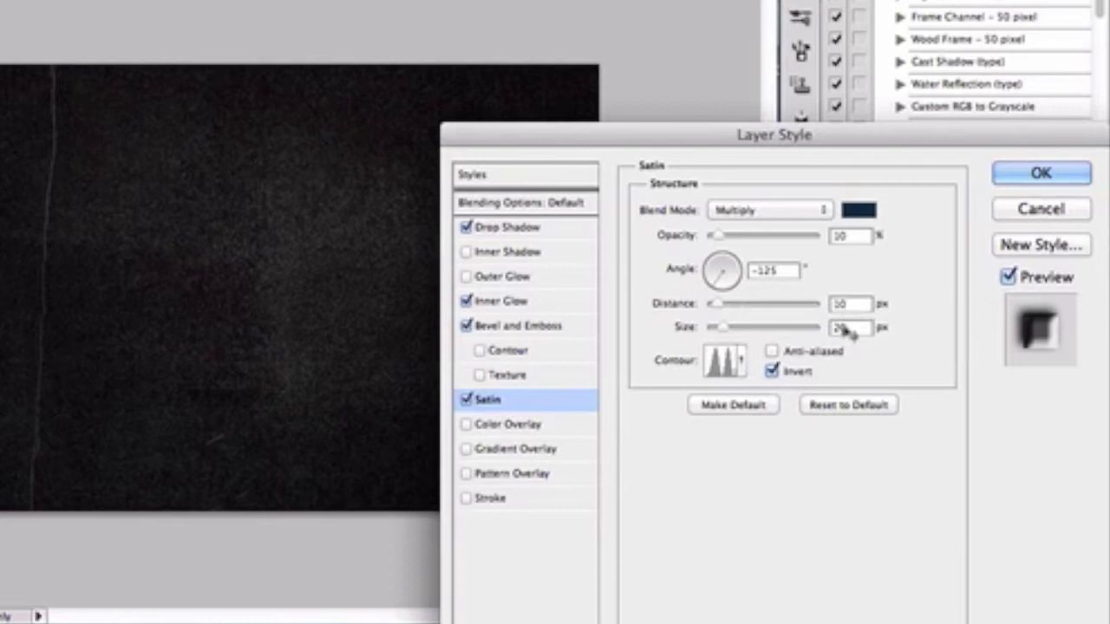
{"action": "left_click", "coordinate": [741, 361]}
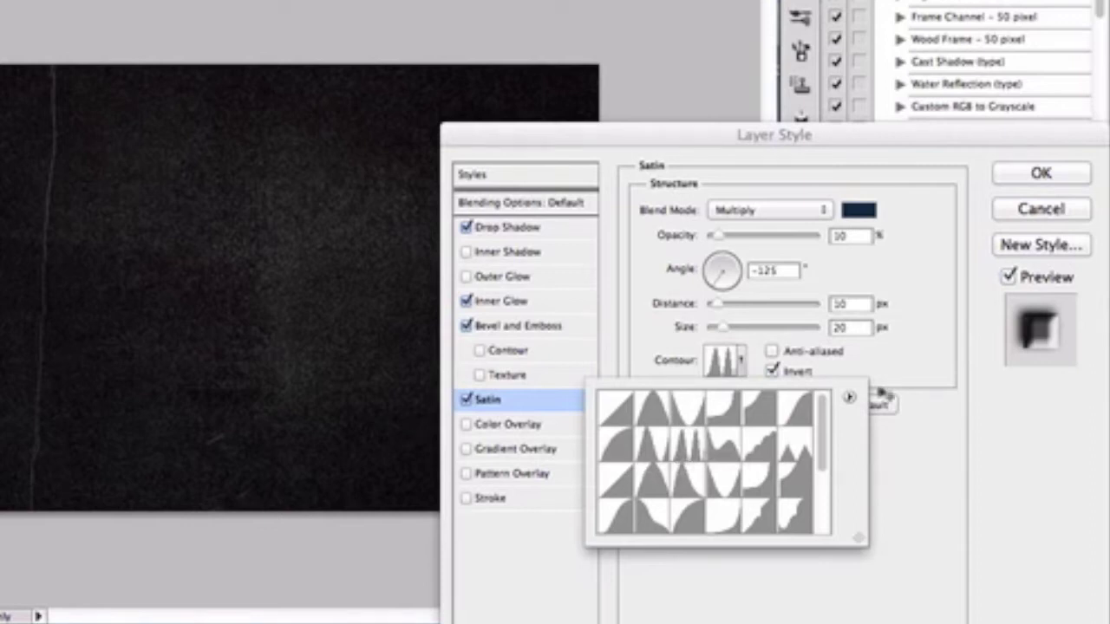
{"action": "left_click", "coordinate": [936, 393]}
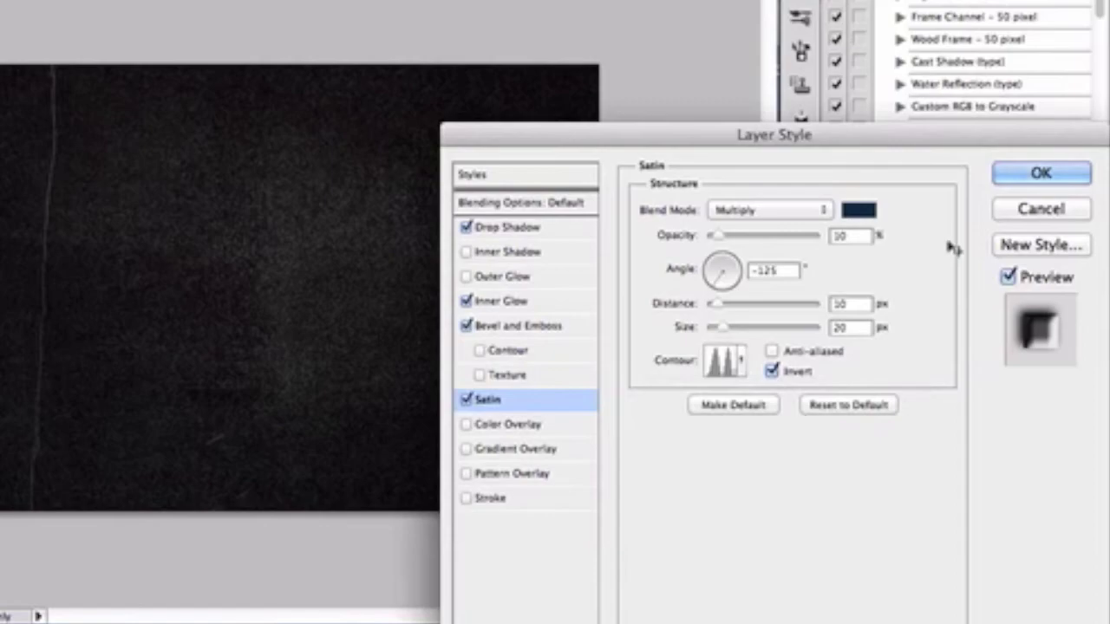
Step: Accept the layer style and make the Jazzed layer visible
{"action": "left_click", "coordinate": [1041, 172]}
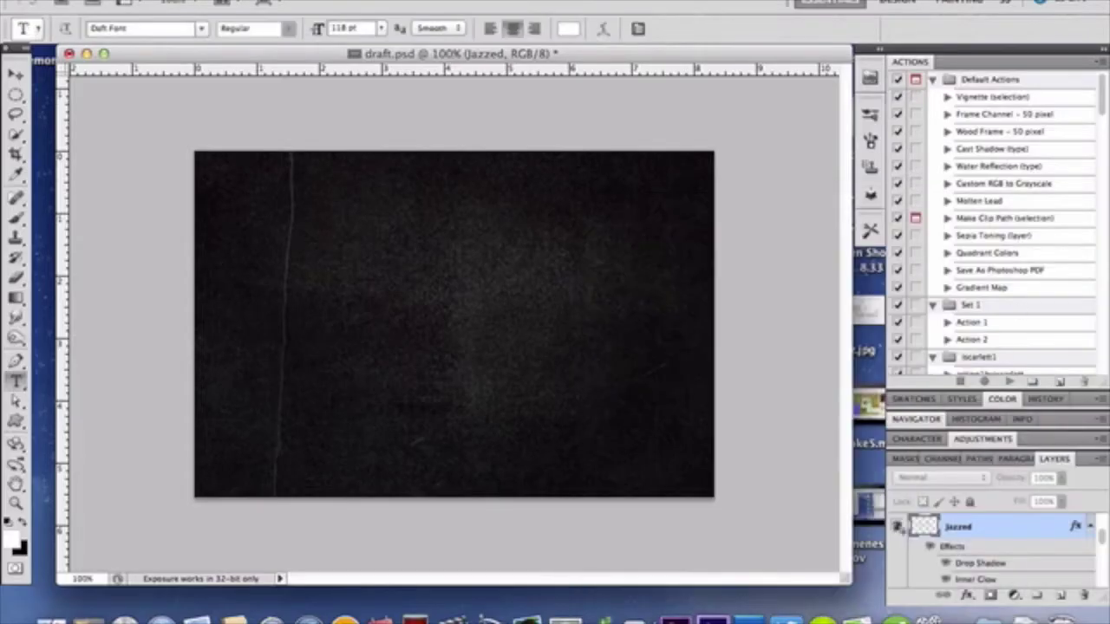
{"action": "left_click", "coordinate": [898, 527]}
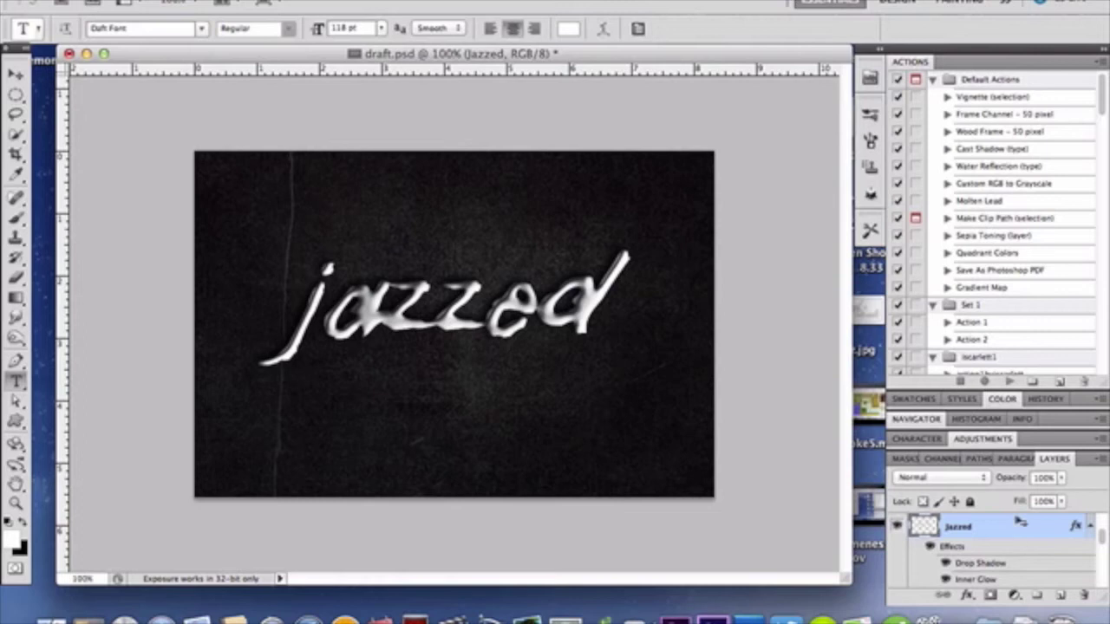
Step: Duplicate the Jazzed layer, clear the layer style from the copy and delete that copy
{"action": "key", "text": "super+j"}
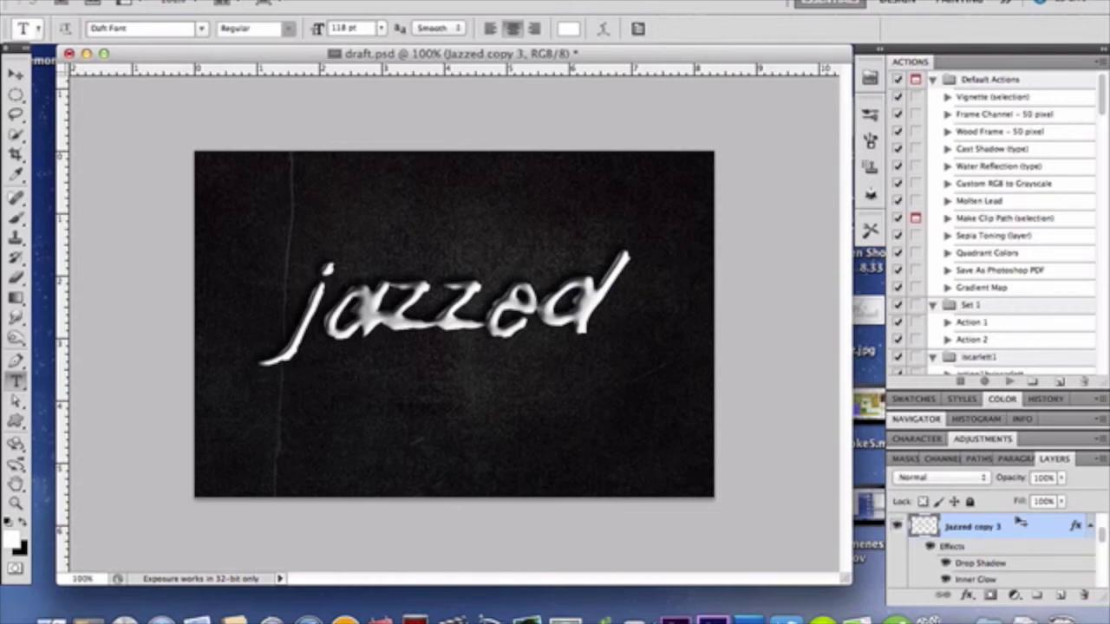
{"action": "right_click", "coordinate": [1022, 529]}
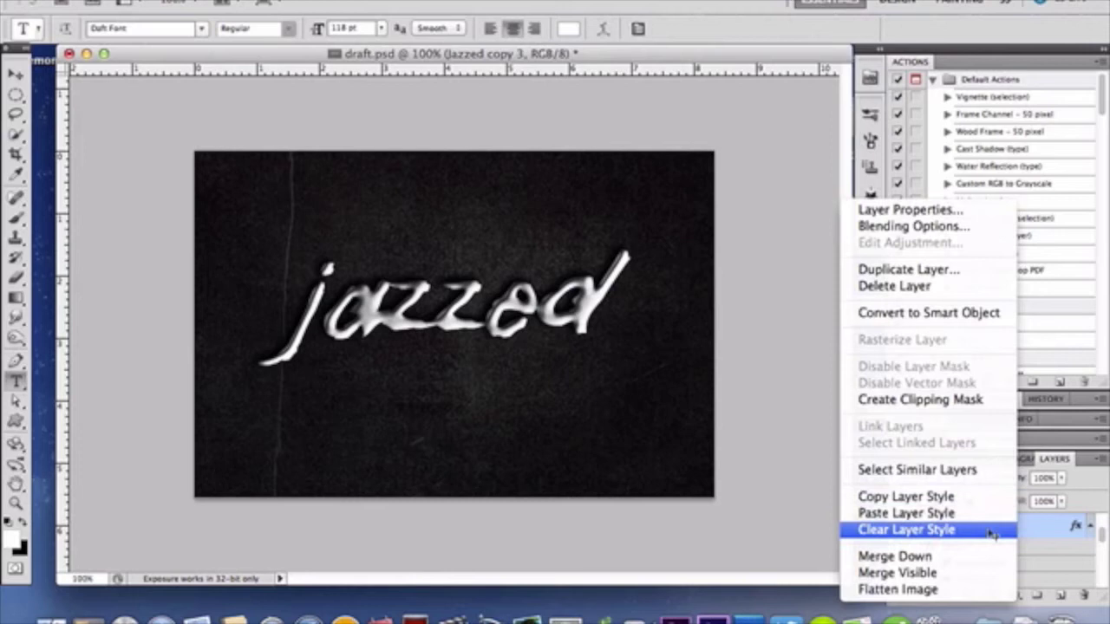
{"action": "left_click", "coordinate": [991, 533]}
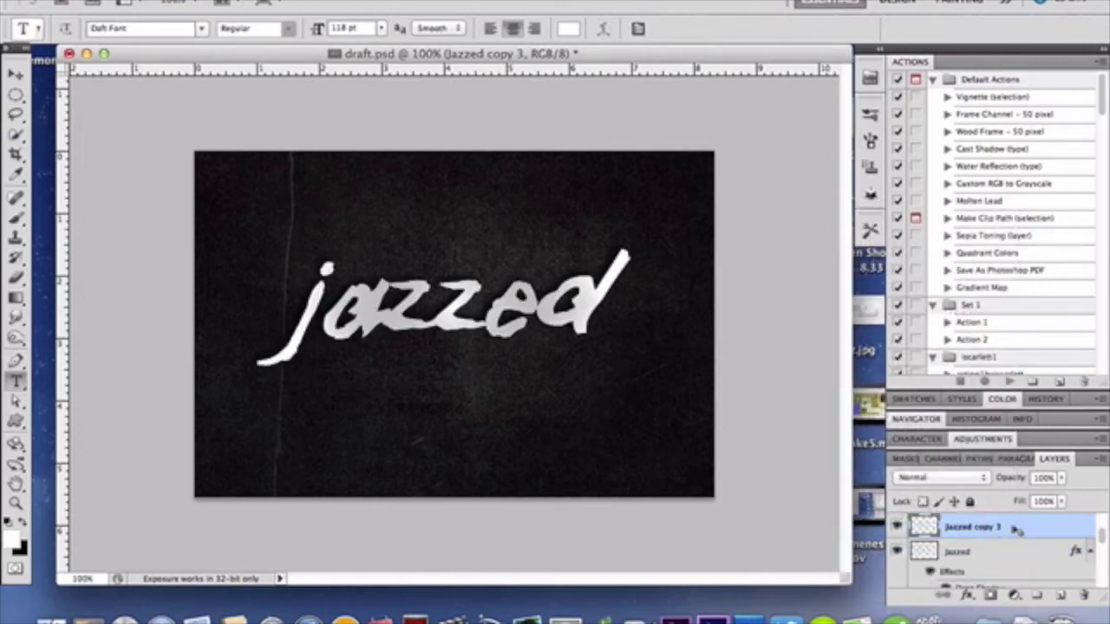
{"action": "key", "text": "BackSpace"}
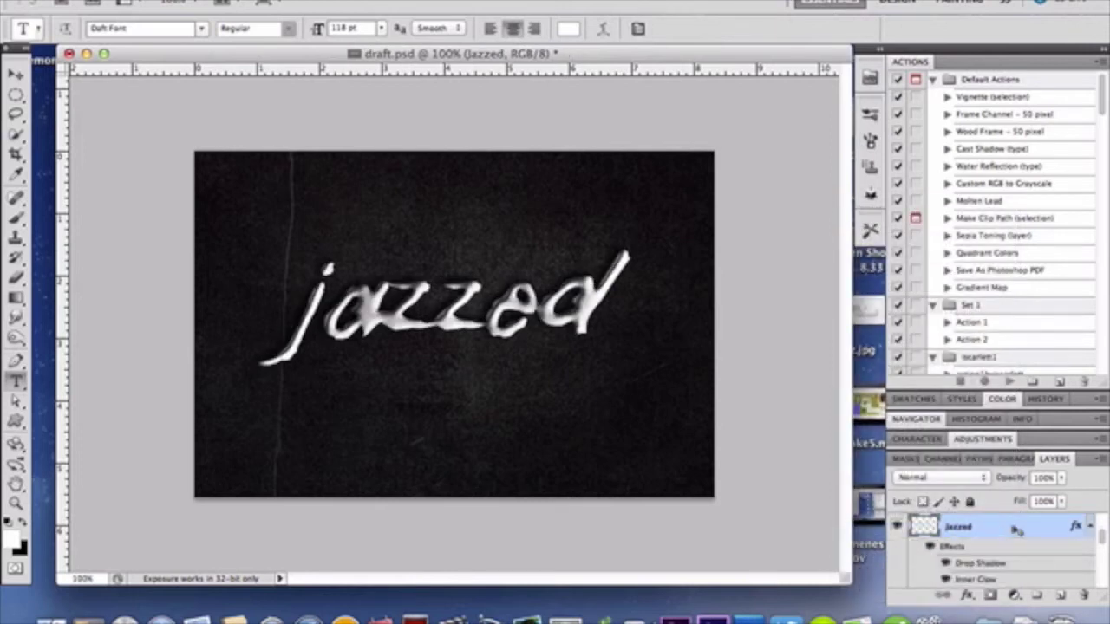
Step: Examine the Color Overlay settings of Layer 6 copy, including the overlay colour, and accept the layer style
{"action": "scroll", "coordinate": [1016, 531], "scroll_direction": "down", "scroll_amount": 3}
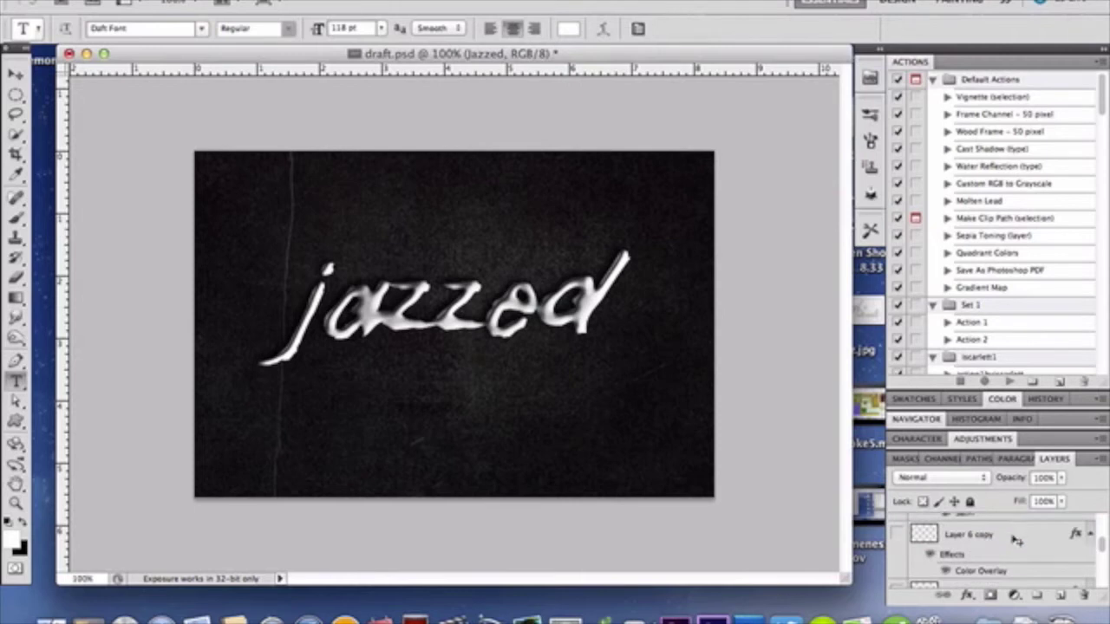
{"action": "left_click", "coordinate": [1017, 539]}
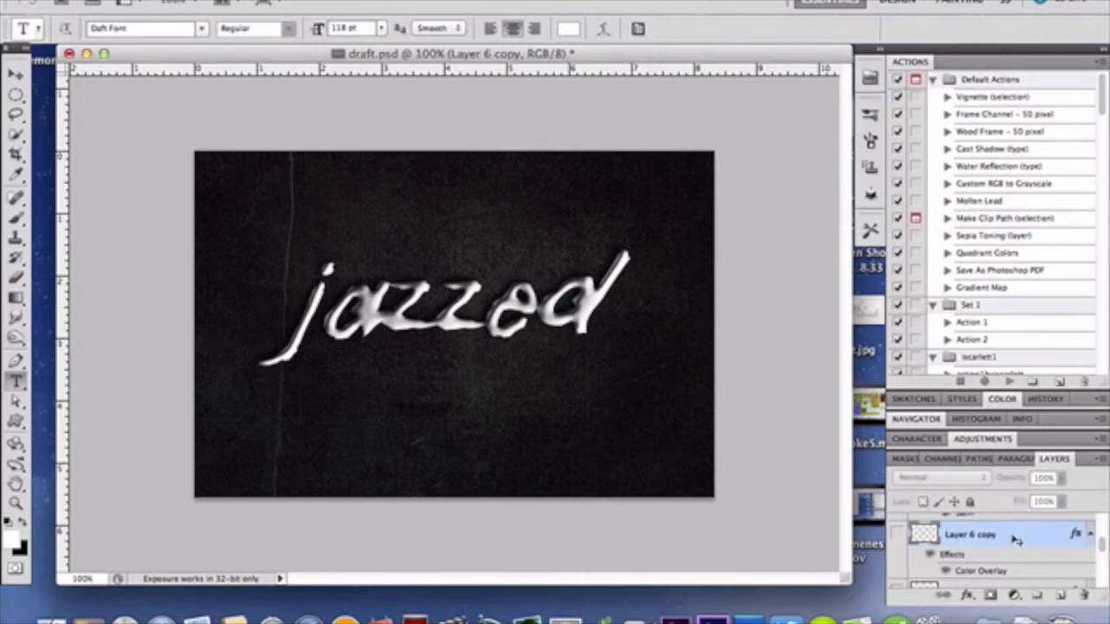
{"action": "double_click", "coordinate": [1014, 536]}
{"action": "left_click", "coordinate": [613, 429]}
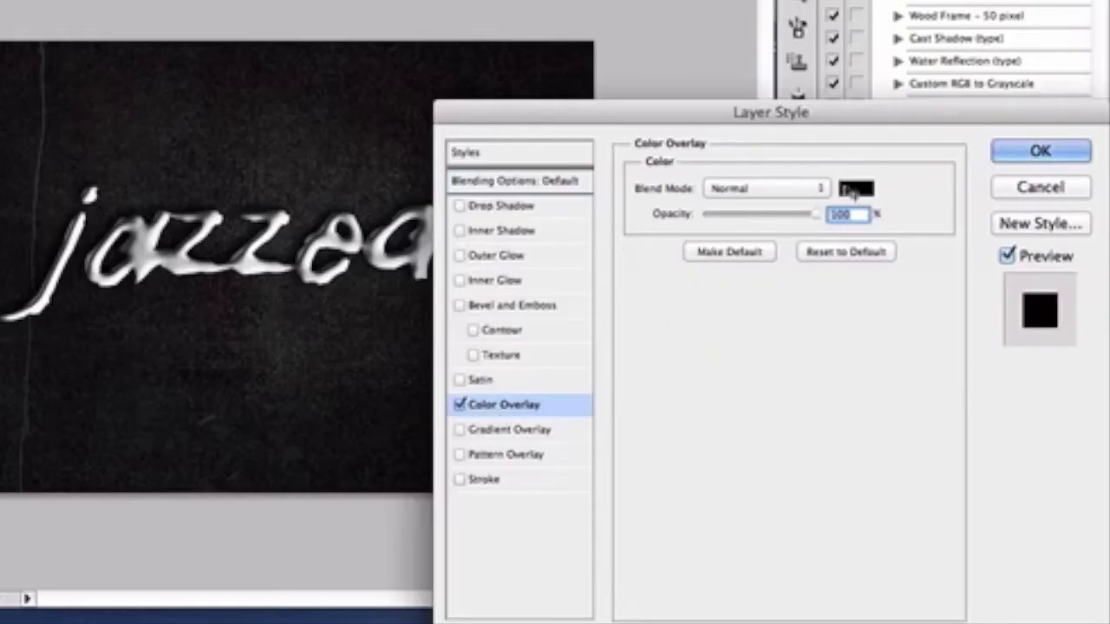
{"action": "left_click", "coordinate": [855, 190]}
{"action": "left_click", "coordinate": [1021, 0]}
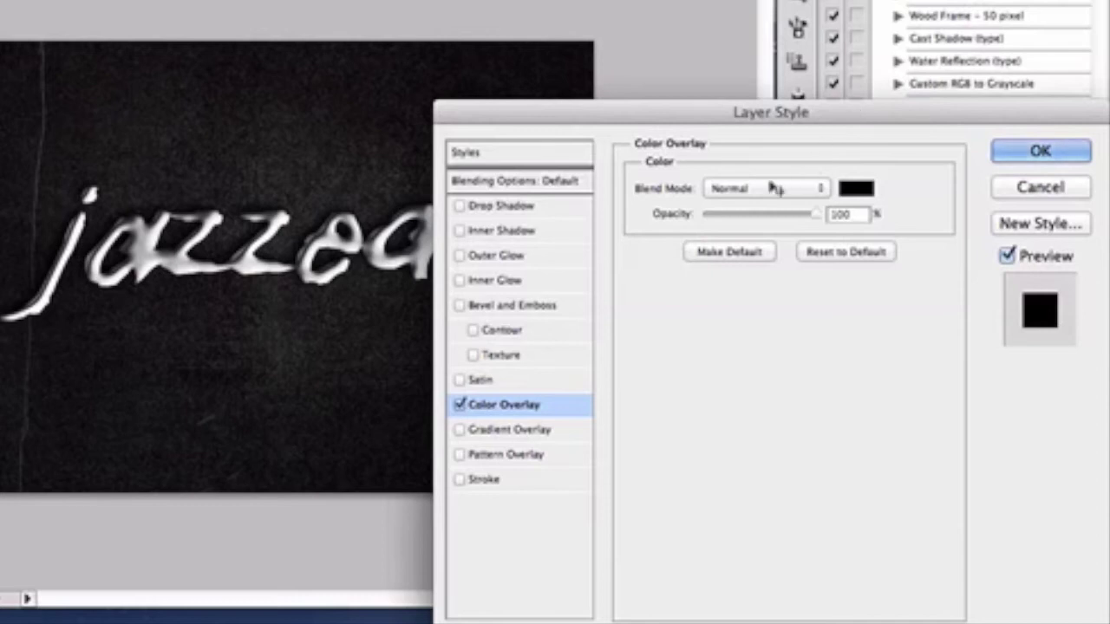
{"action": "left_click", "coordinate": [1023, 150]}
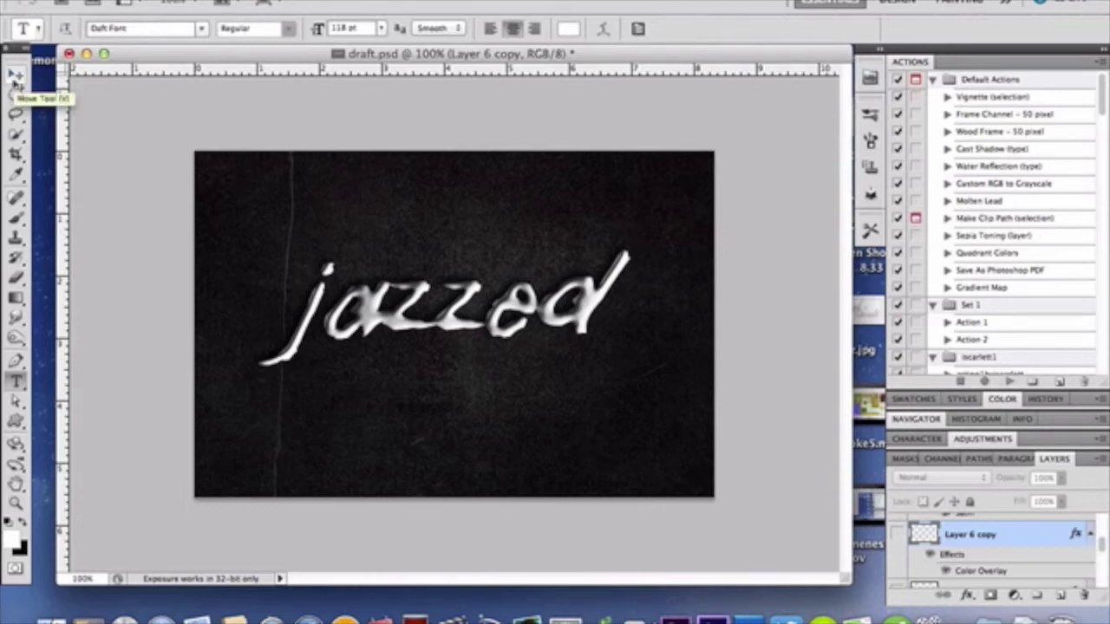
Step: Activate the Move tool and make Layer 6 copy visible to show the dark dots around the text
{"action": "left_click", "coordinate": [16, 78]}
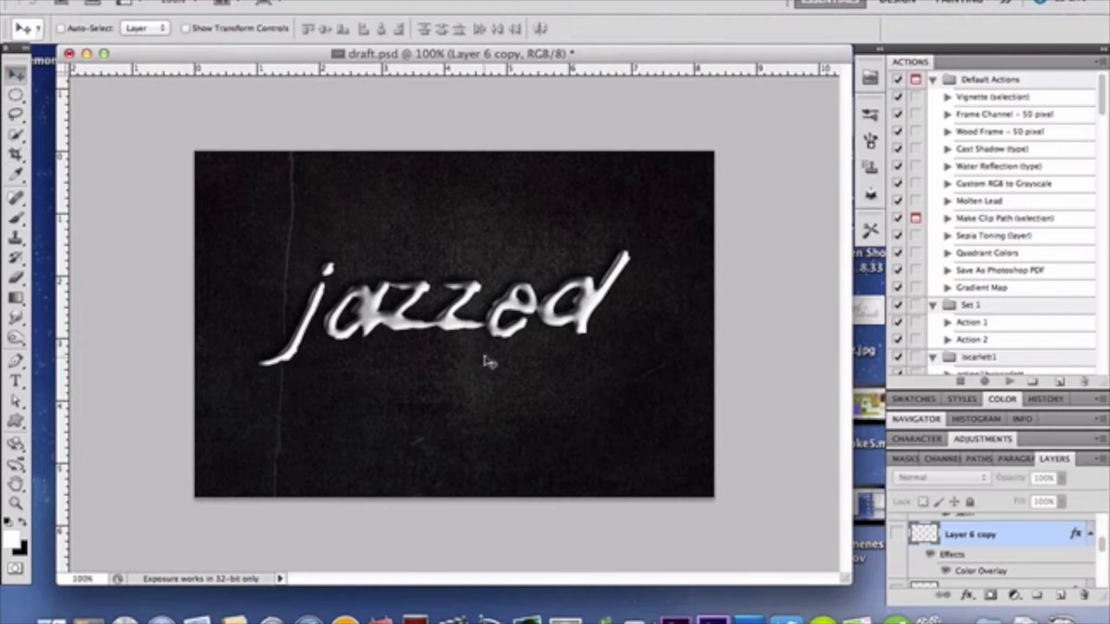
{"action": "left_click", "coordinate": [897, 534]}
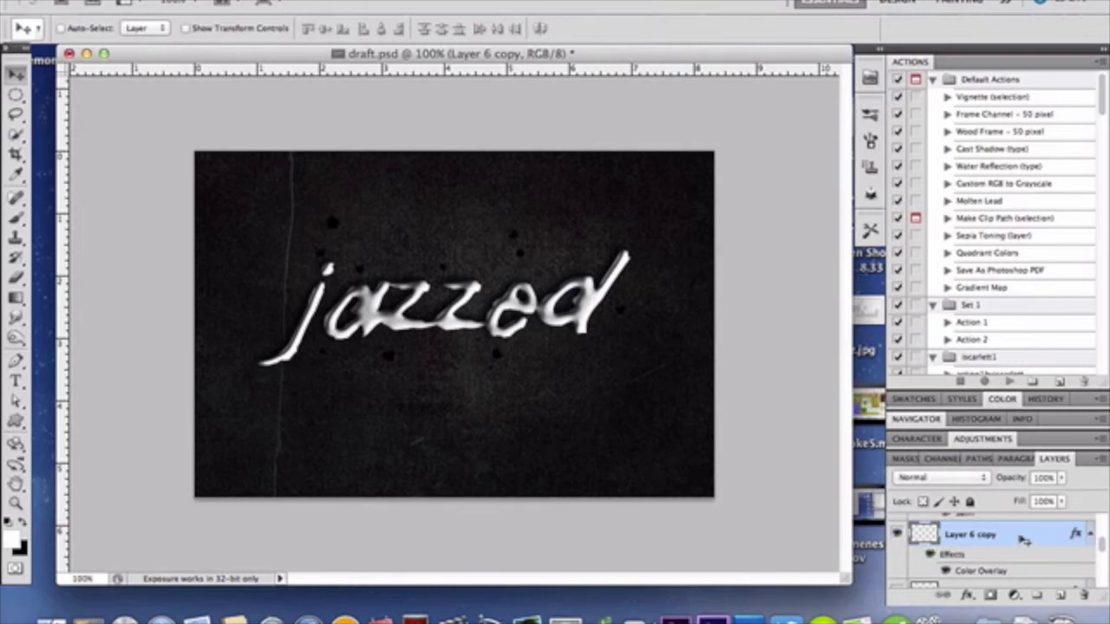
Step: Locate the Jazzed copy 2 layer and examine the Outer Glow and Inner Glow settings of its layer style
{"action": "scroll", "coordinate": [1024, 539], "scroll_direction": "down", "scroll_amount": 5}
{"action": "left_click", "coordinate": [1029, 548]}
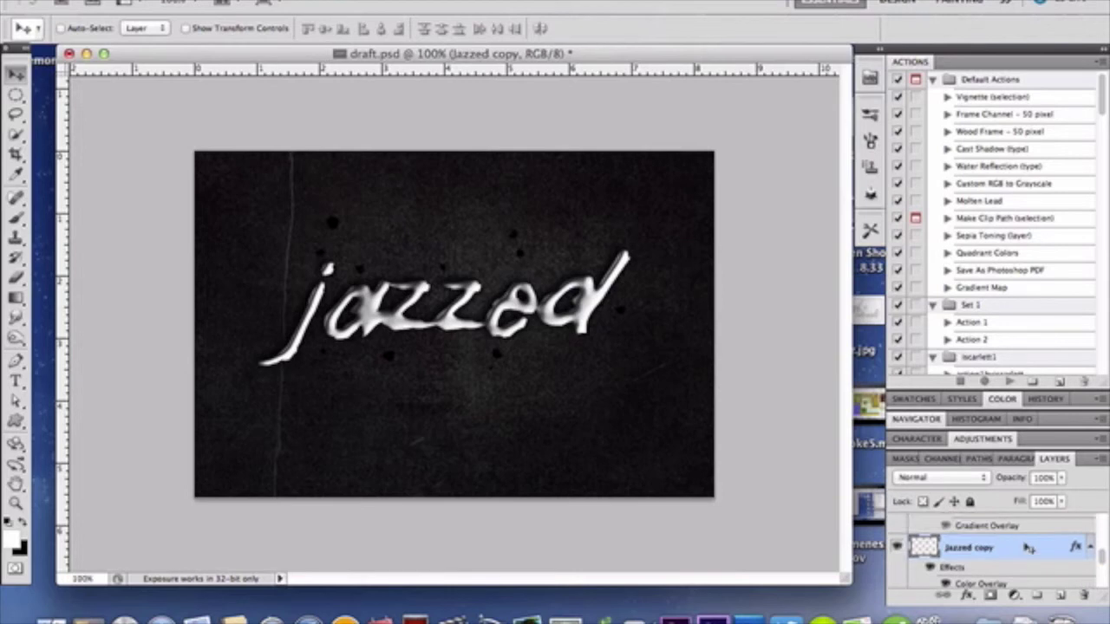
{"action": "scroll", "coordinate": [1030, 548], "scroll_direction": "down", "scroll_amount": 3}
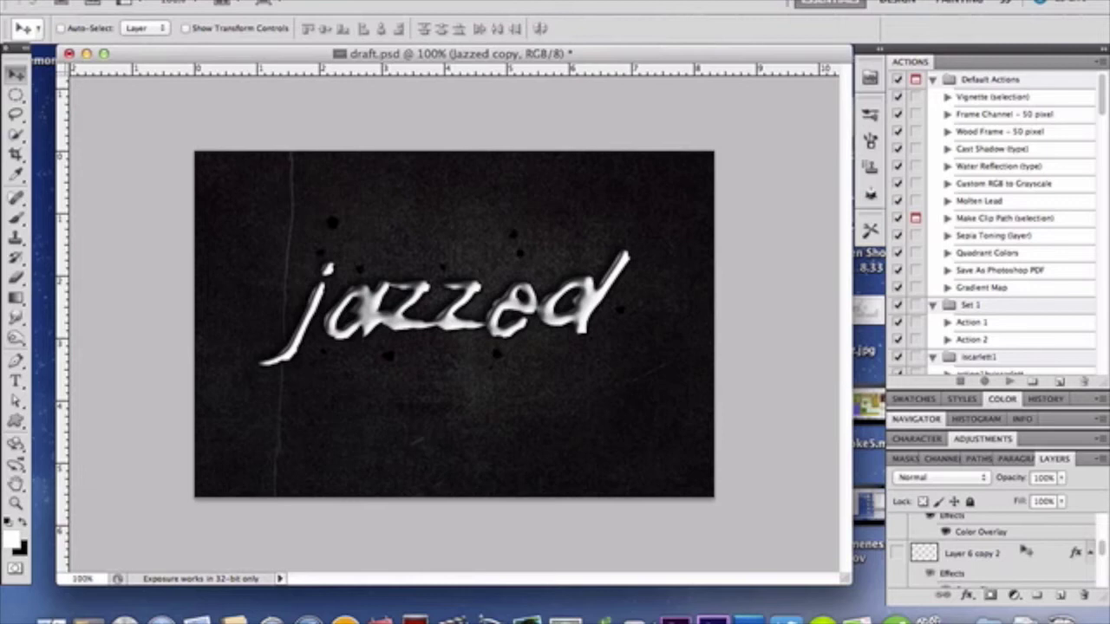
{"action": "scroll", "coordinate": [1026, 550], "scroll_direction": "down", "scroll_amount": 3}
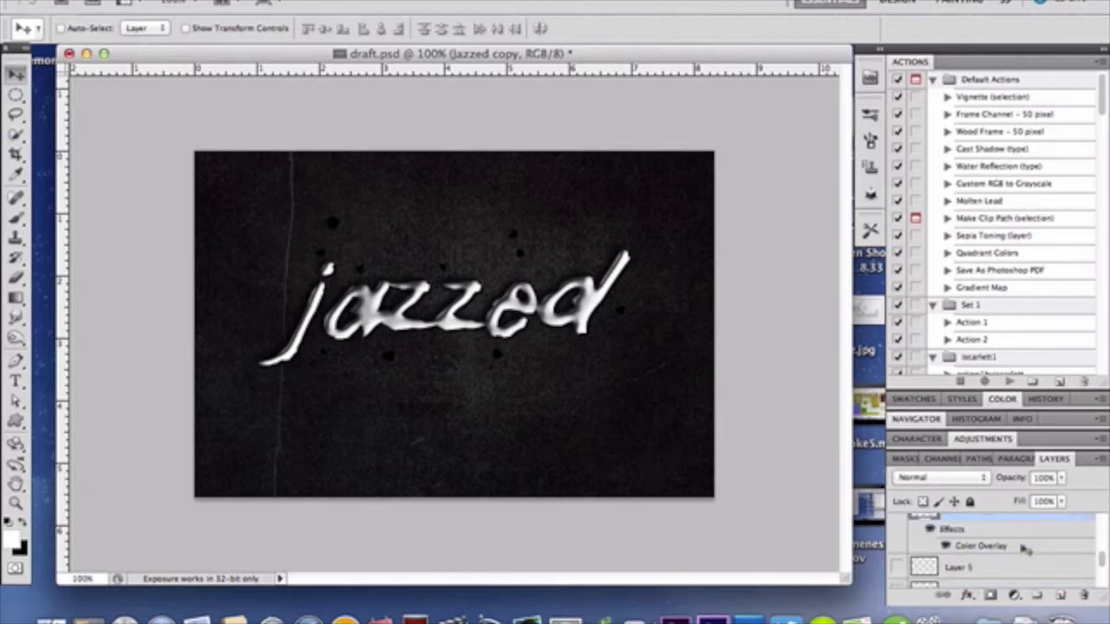
{"action": "scroll", "coordinate": [1026, 549], "scroll_direction": "up", "scroll_amount": 2}
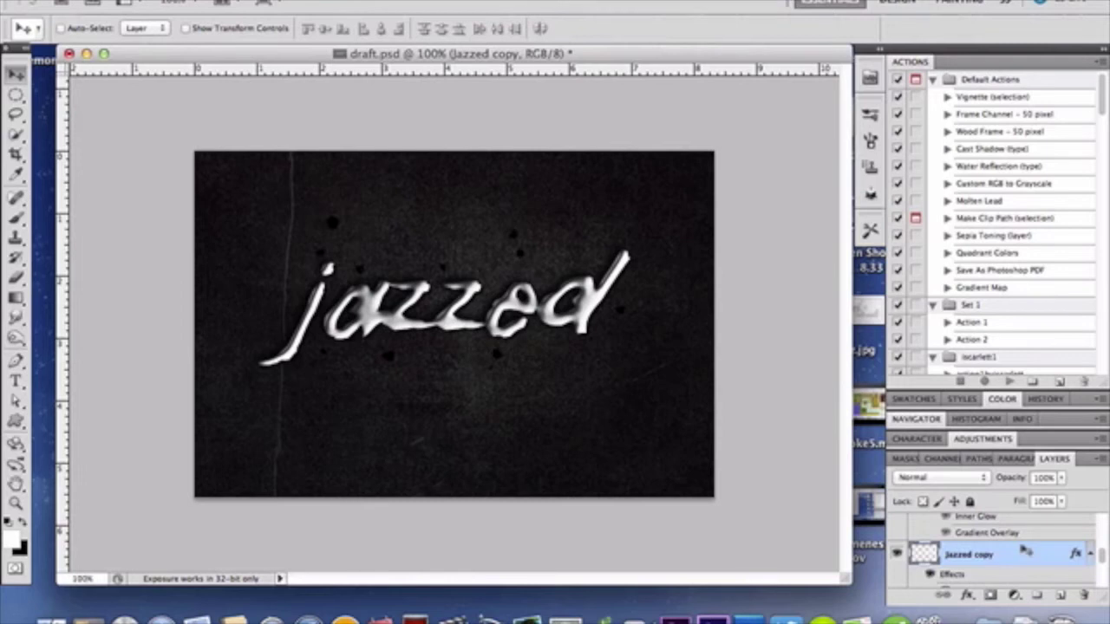
{"action": "scroll", "coordinate": [1026, 549], "scroll_direction": "up", "scroll_amount": 3}
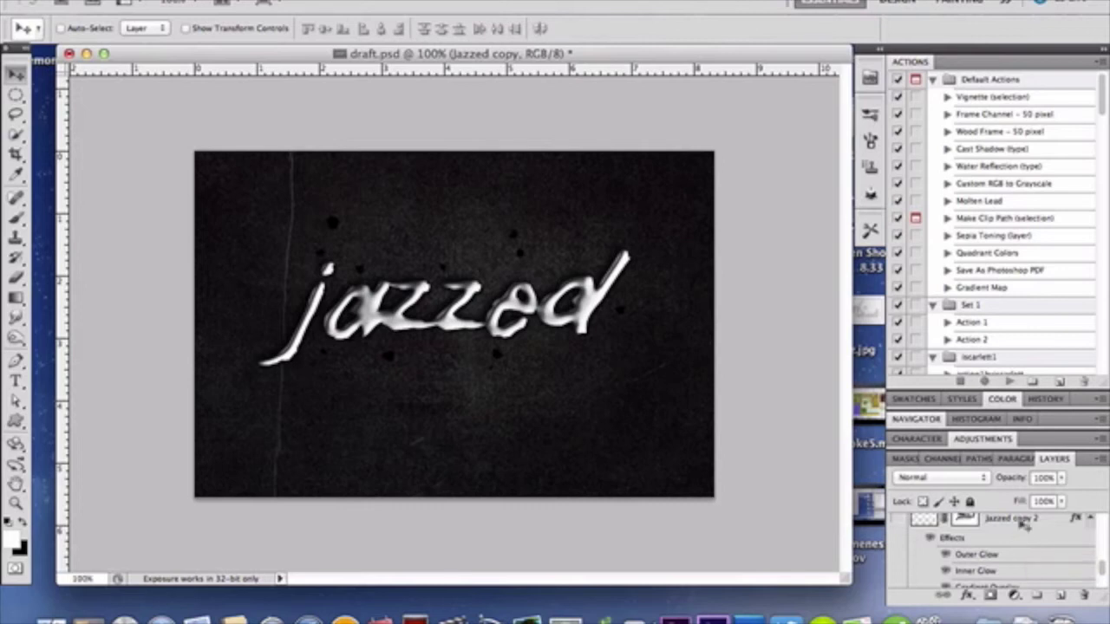
{"action": "left_click", "coordinate": [1054, 520]}
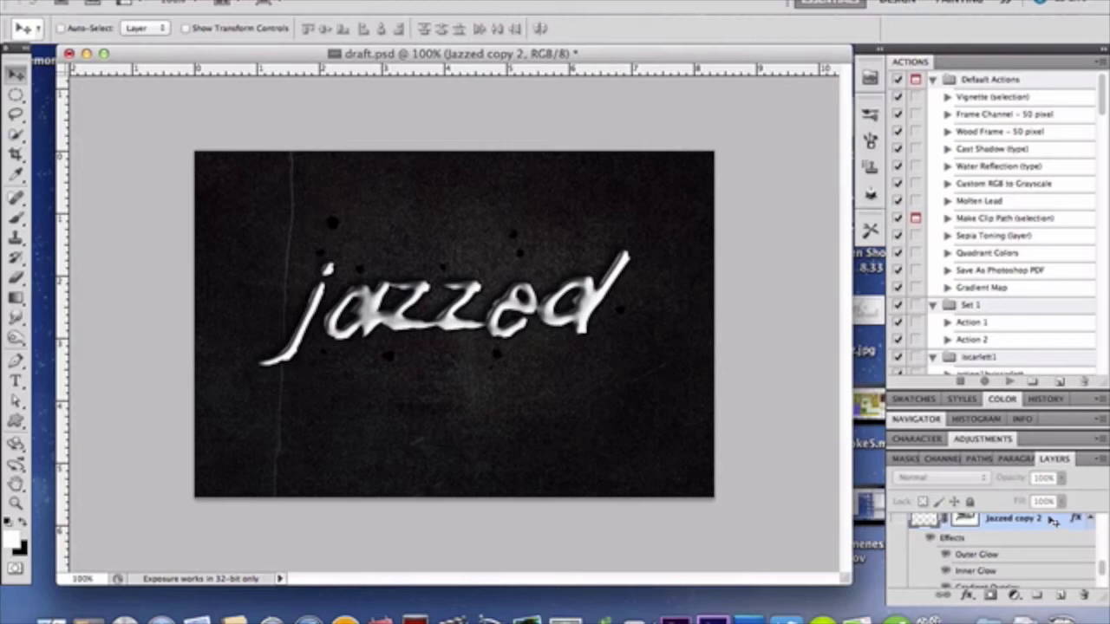
{"action": "double_click", "coordinate": [1053, 521]}
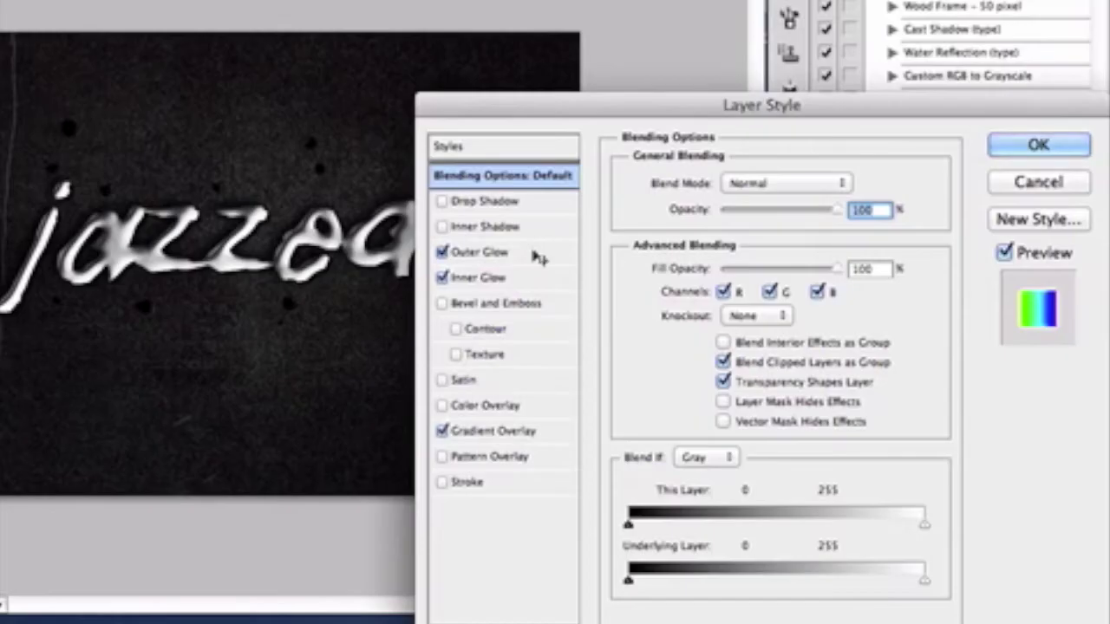
{"action": "left_click", "coordinate": [679, 315]}
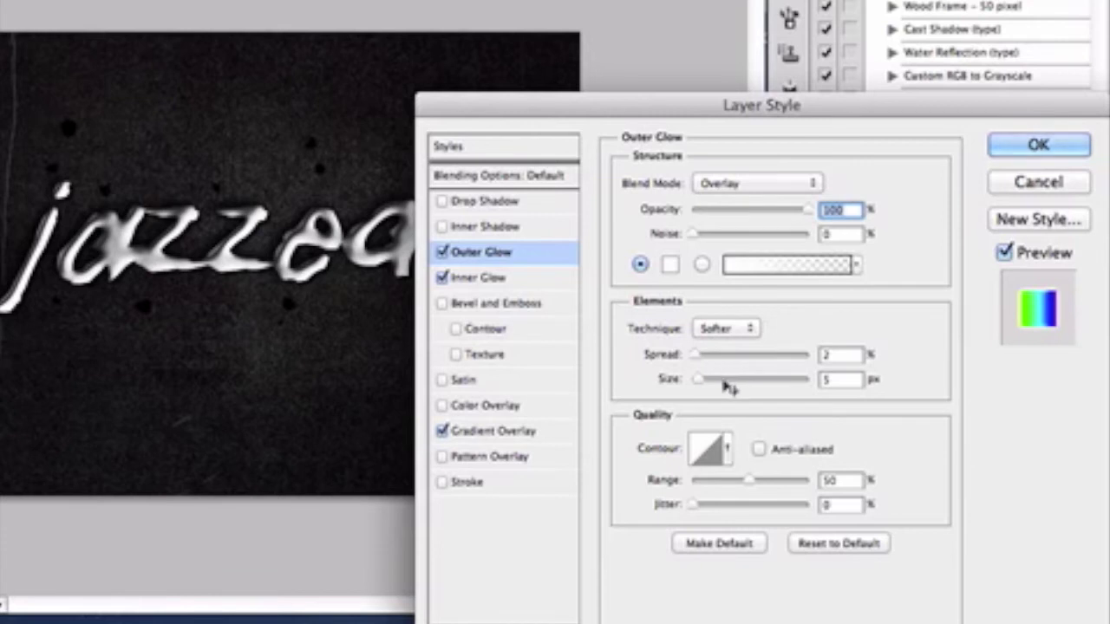
{"action": "left_click", "coordinate": [476, 289]}
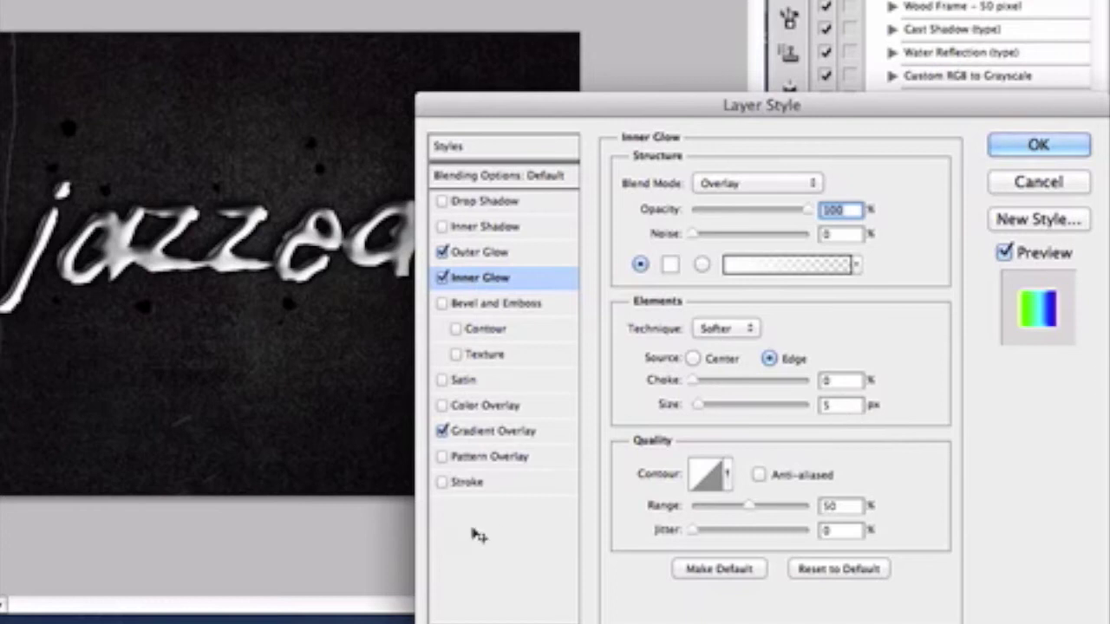
Step: Examine the Gradient Overlay settings of Jazzed copy 2, including the Spectrum gradient and the angle, and accept the layer style
{"action": "left_click", "coordinate": [497, 433]}
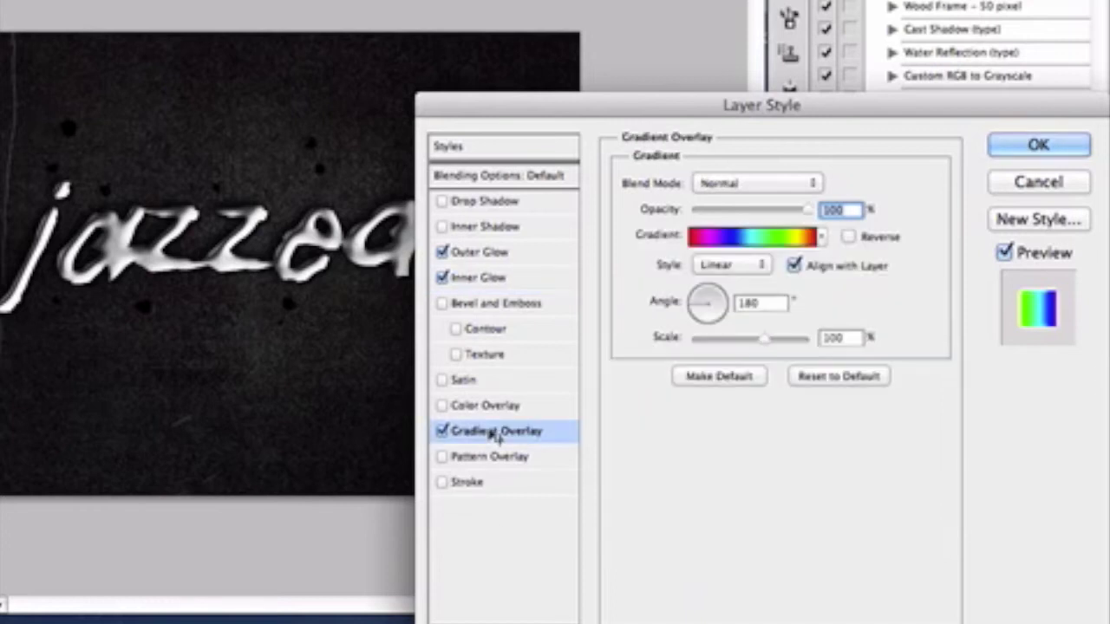
{"action": "left_click", "coordinate": [746, 239]}
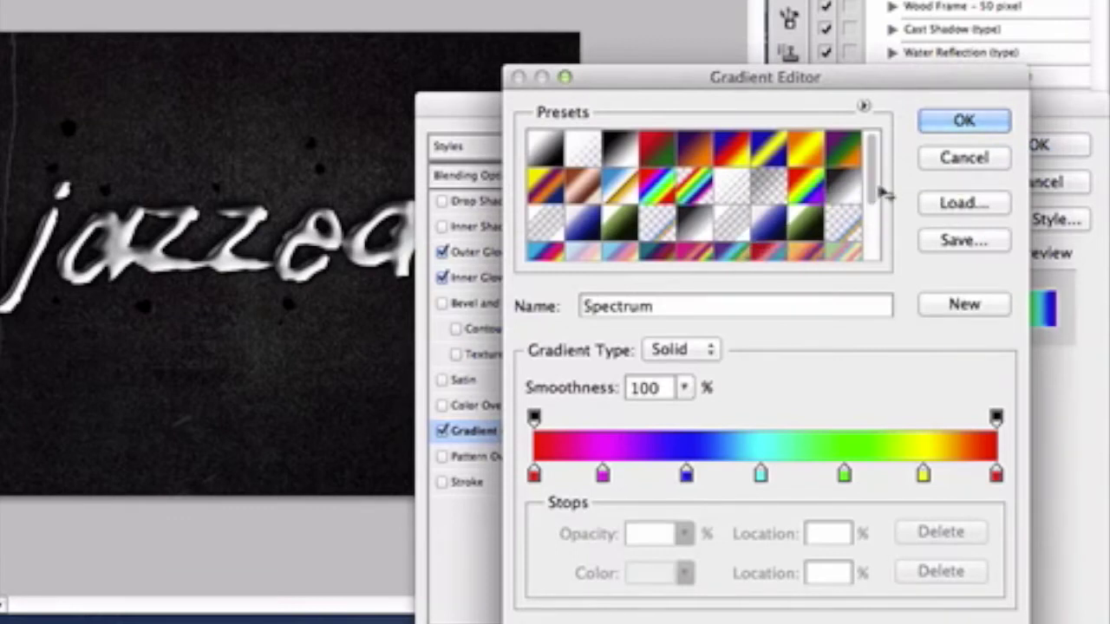
{"action": "left_click_drag", "start_coordinate": [882, 196], "coordinate": [881, 215]}
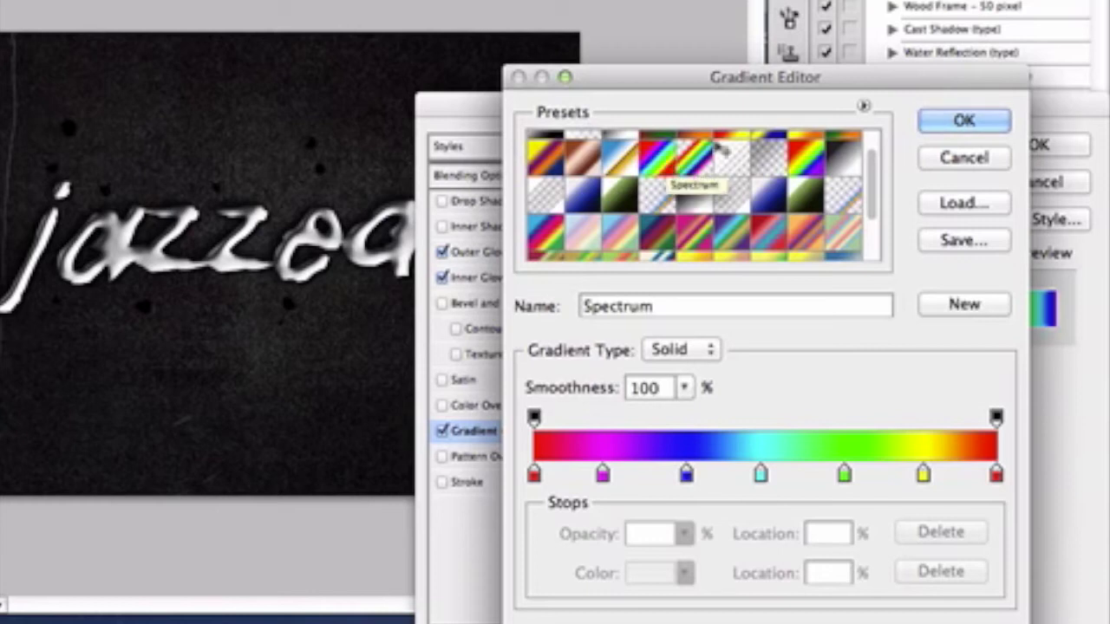
{"action": "left_click", "coordinate": [945, 120]}
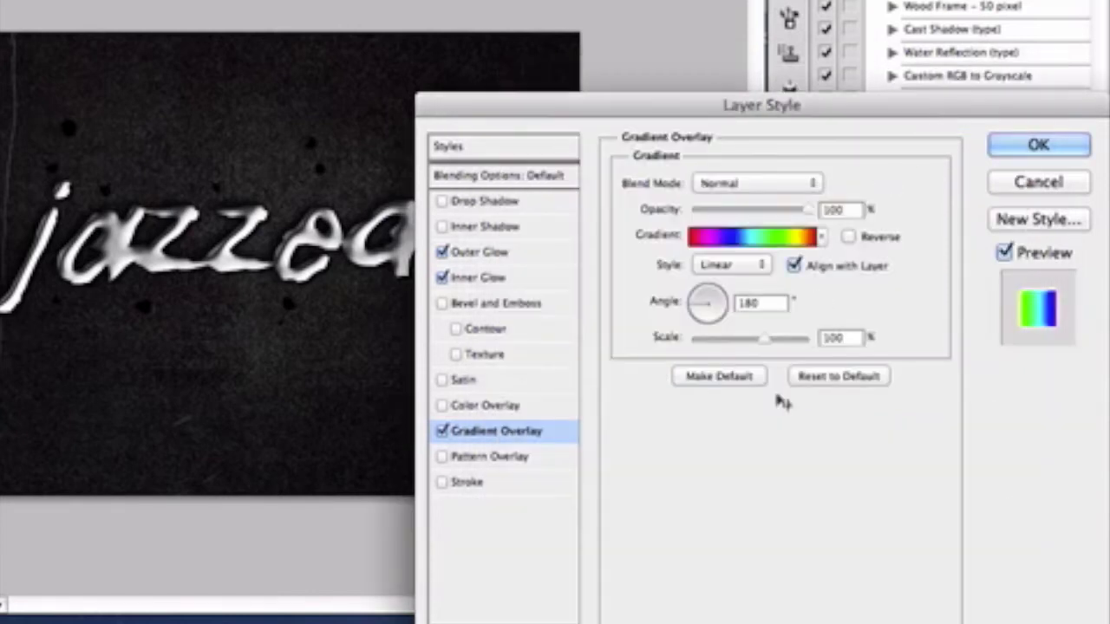
{"action": "double_click", "coordinate": [745, 303]}
{"action": "left_click", "coordinate": [1042, 145]}
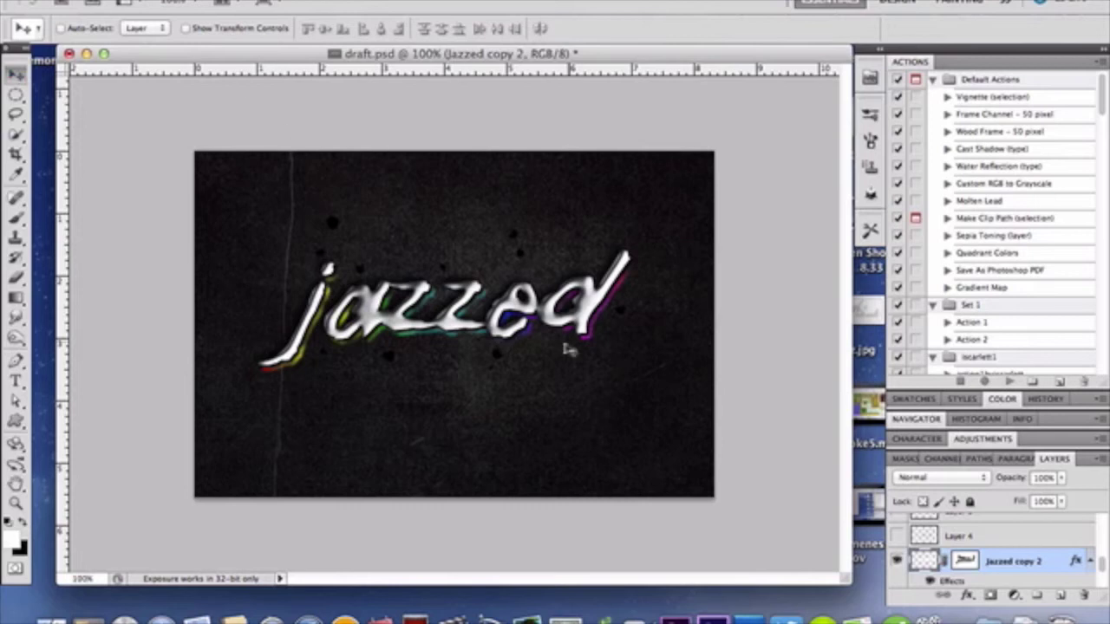
Step: Select the layer mask of Jazzed copy 2, activate the Eraser tool and examine its brush presets
{"action": "left_click", "coordinate": [916, 419]}
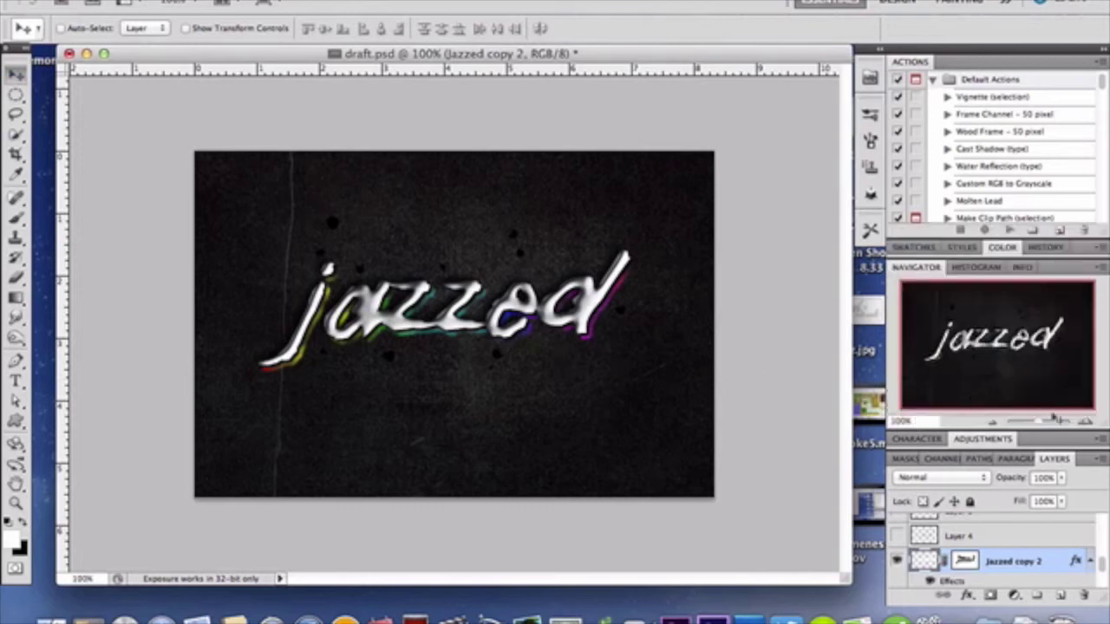
{"action": "left_click", "coordinate": [1086, 422]}
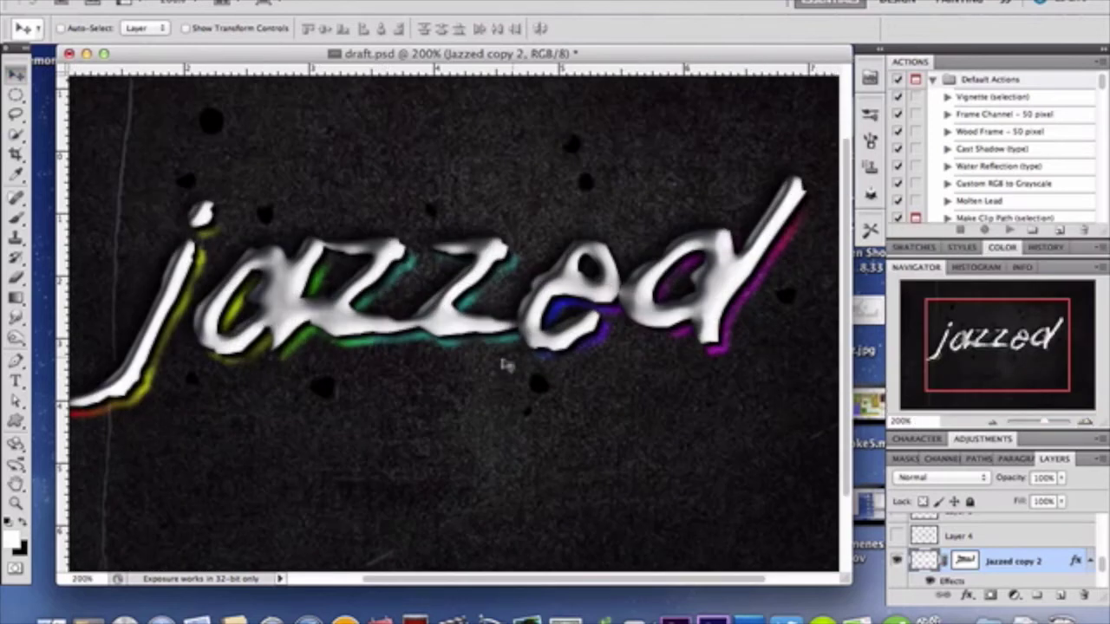
{"action": "scroll", "coordinate": [501, 373], "scroll_direction": "left", "scroll_amount": 5}
{"action": "scroll", "coordinate": [501, 373], "scroll_direction": "down", "scroll_amount": 1}
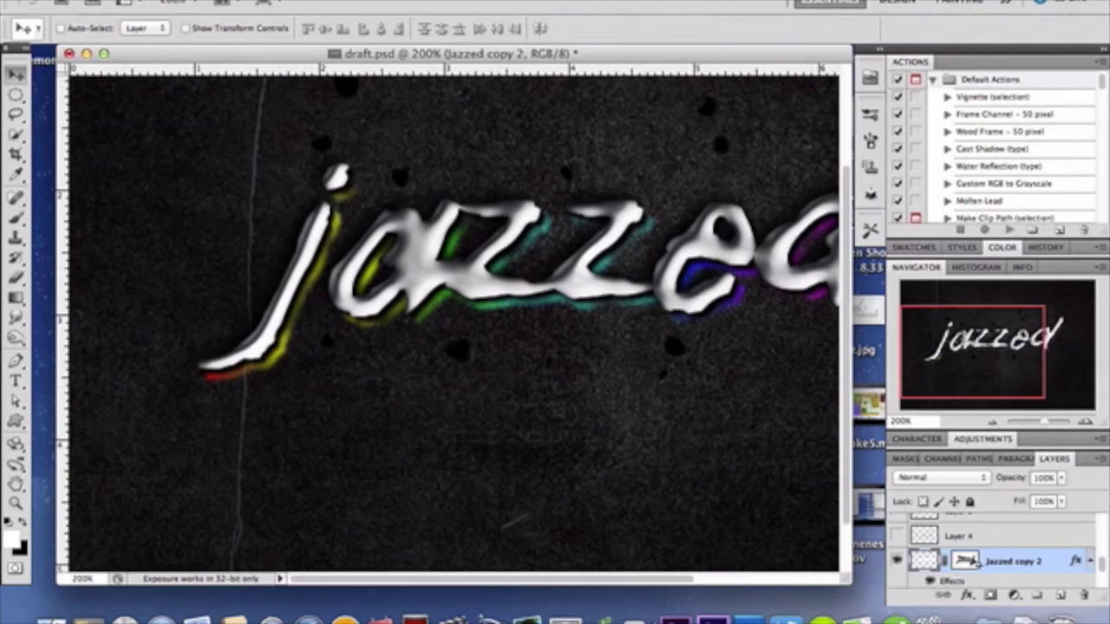
{"action": "left_click", "coordinate": [966, 561]}
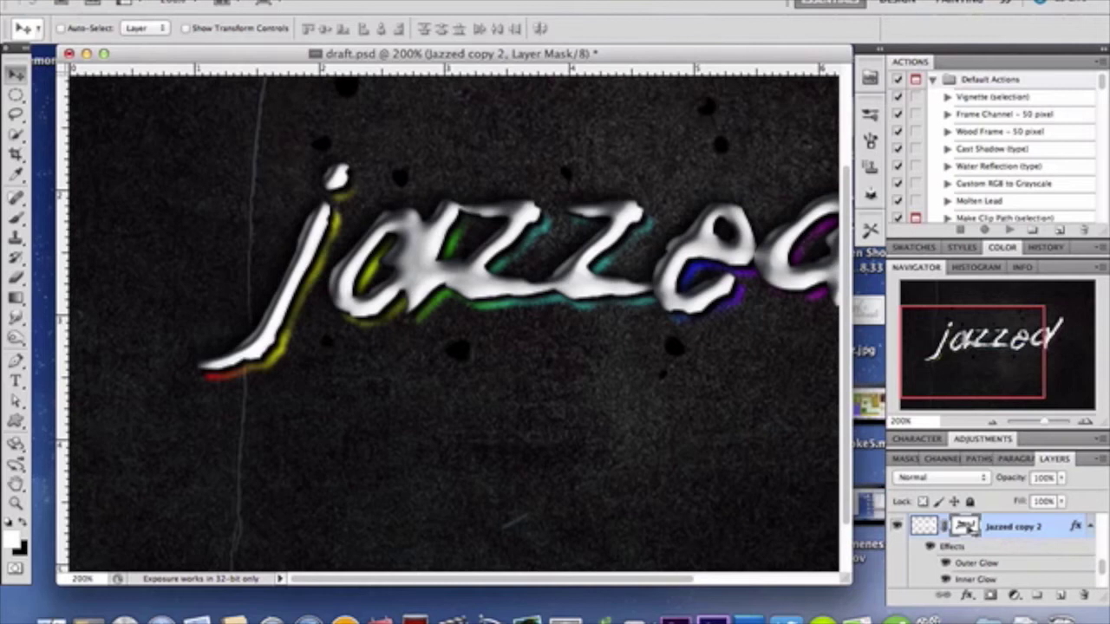
{"action": "left_click", "coordinate": [16, 278]}
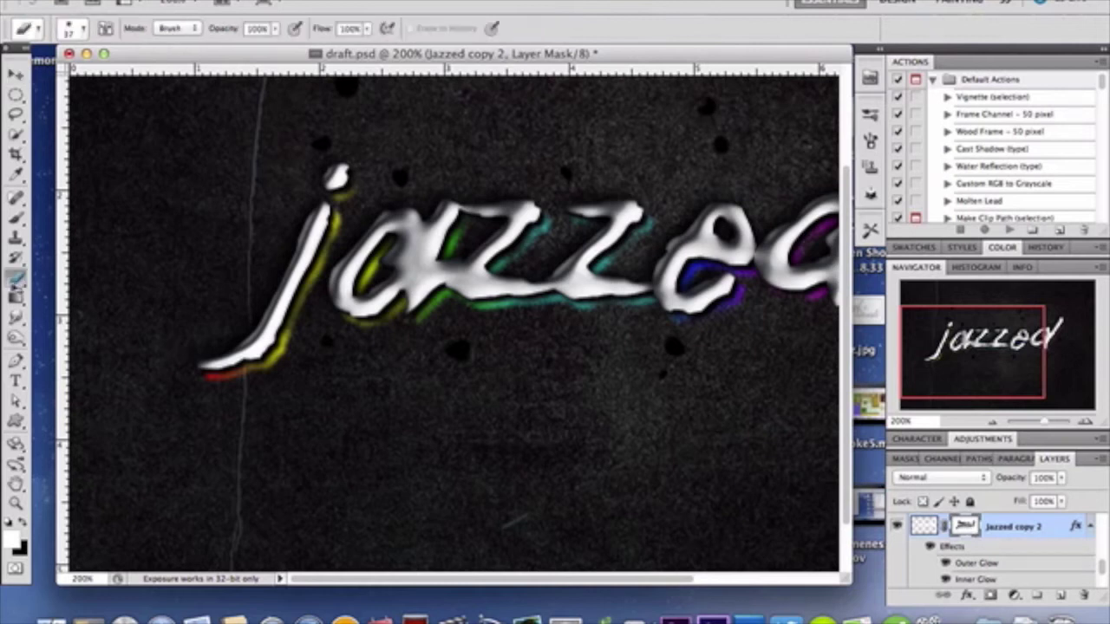
{"action": "left_click", "coordinate": [78, 40]}
{"action": "left_click", "coordinate": [75, 35]}
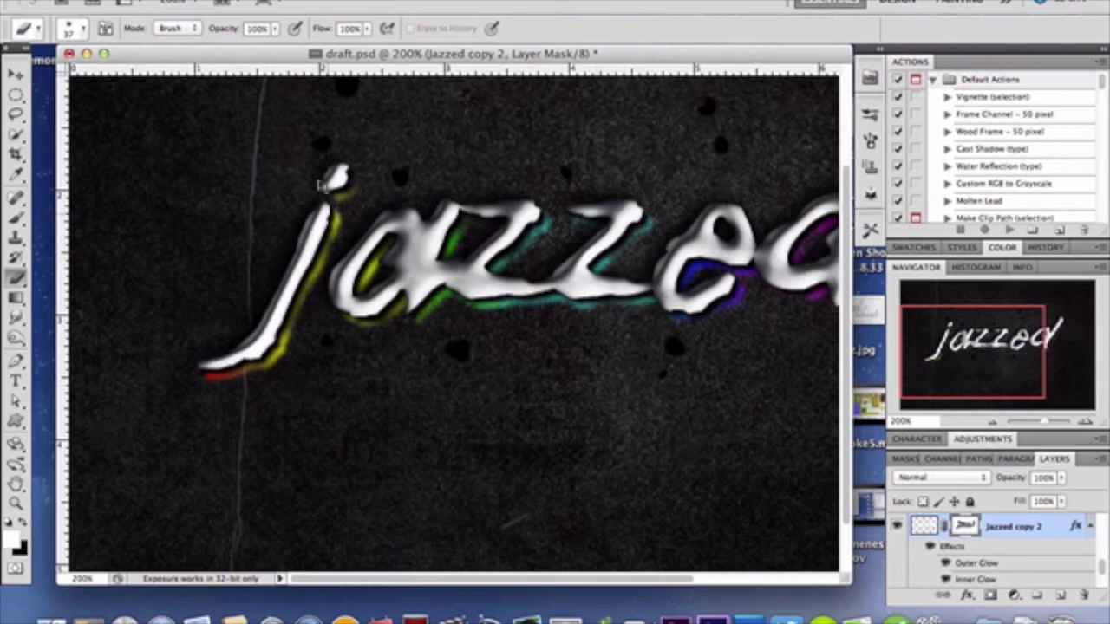
Step: Activate the Move tool and examine the spectrum-coloured edge across the whole word
{"action": "scroll", "coordinate": [338, 190], "scroll_direction": "right", "scroll_amount": 5}
{"action": "scroll", "coordinate": [338, 190], "scroll_direction": "up", "scroll_amount": 3}
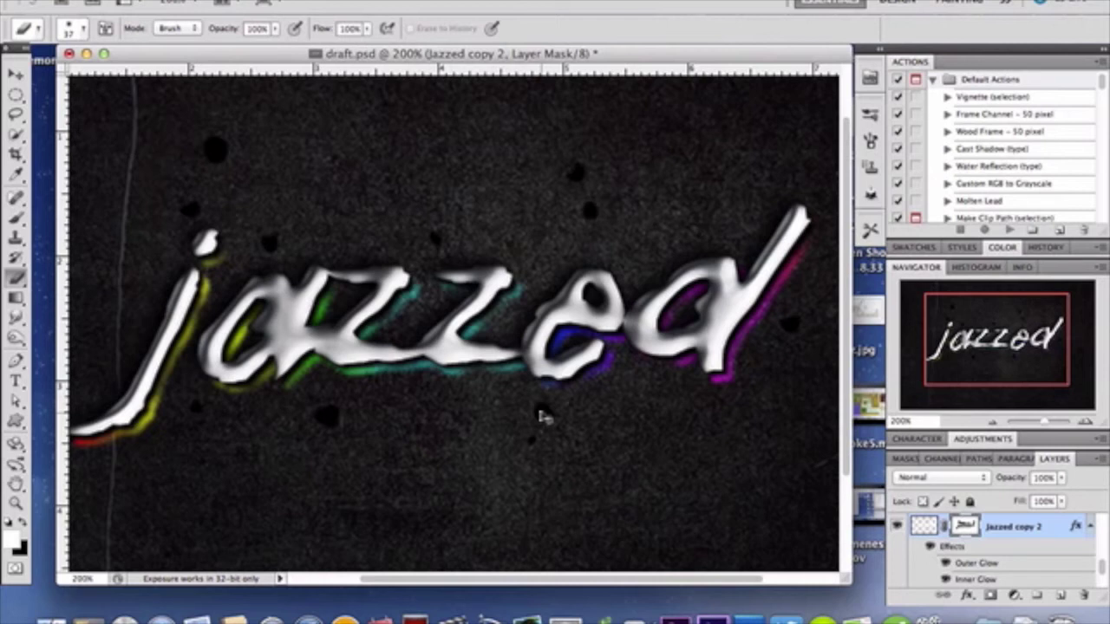
{"action": "left_click", "coordinate": [17, 74]}
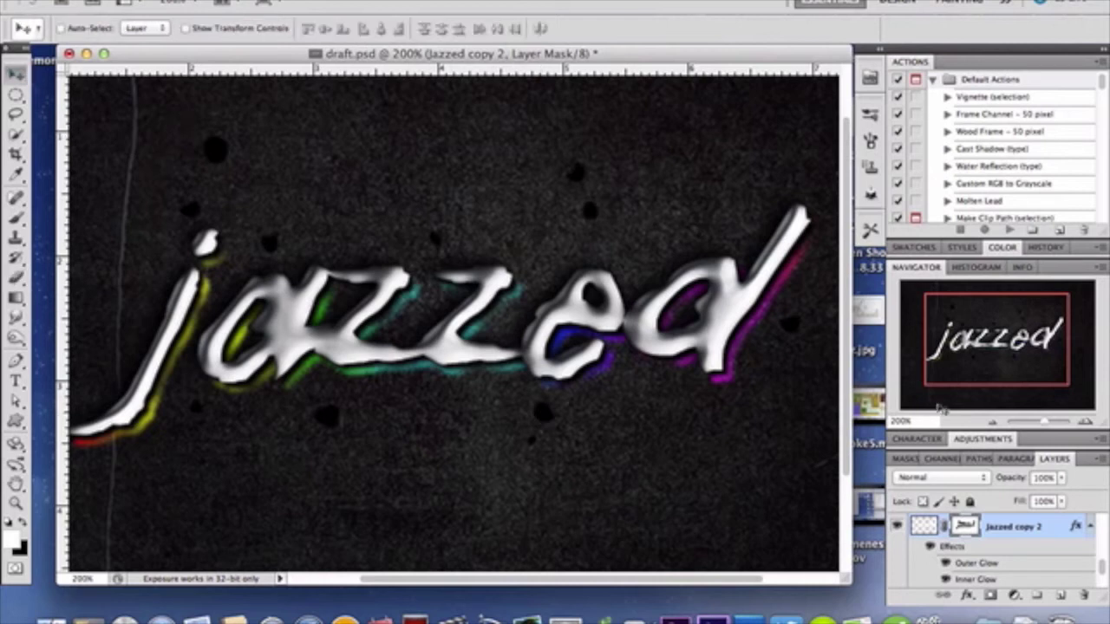
{"action": "left_click", "coordinate": [993, 422]}
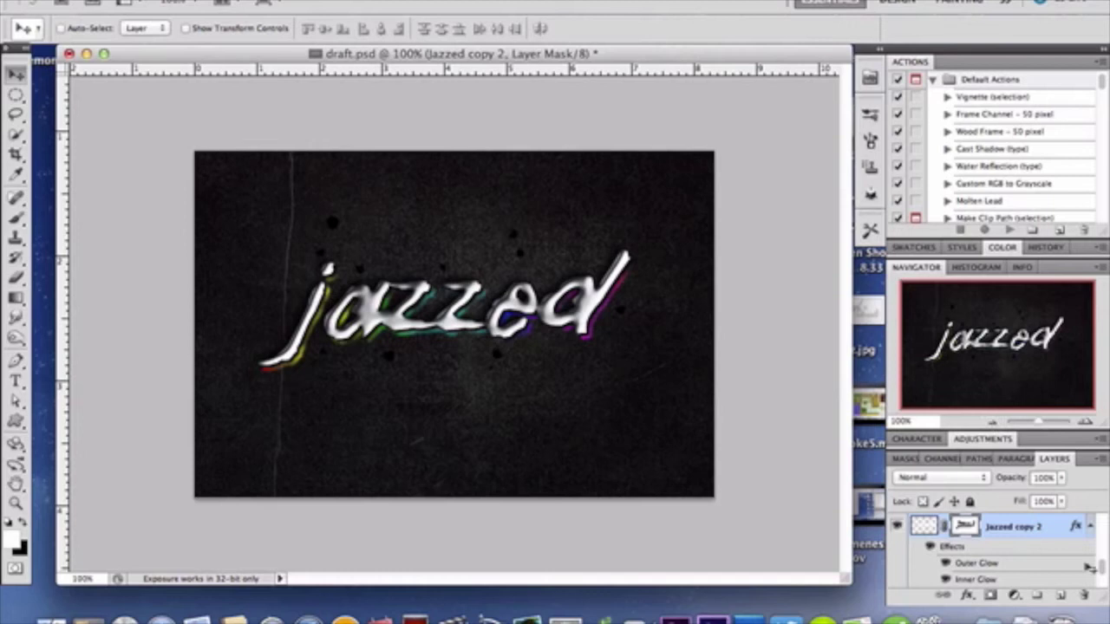
Step: Activate the Brush tool with the 215 px splatter preset and reduce the brush size to 49 px
{"action": "scroll", "coordinate": [1006, 553], "scroll_direction": "down", "scroll_amount": 3}
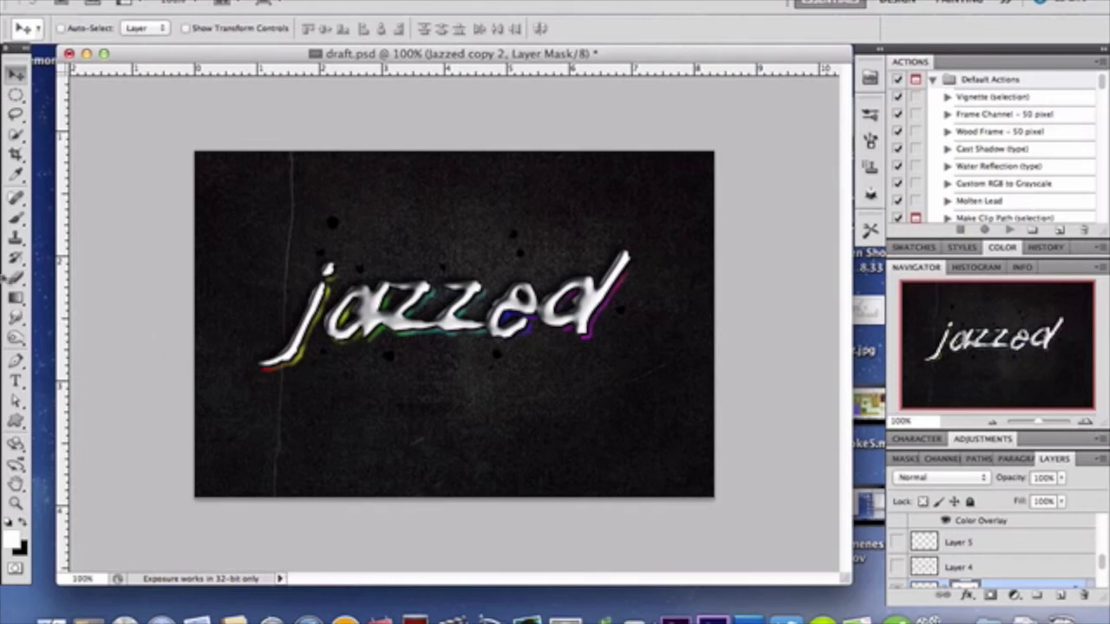
{"action": "left_click", "coordinate": [20, 219]}
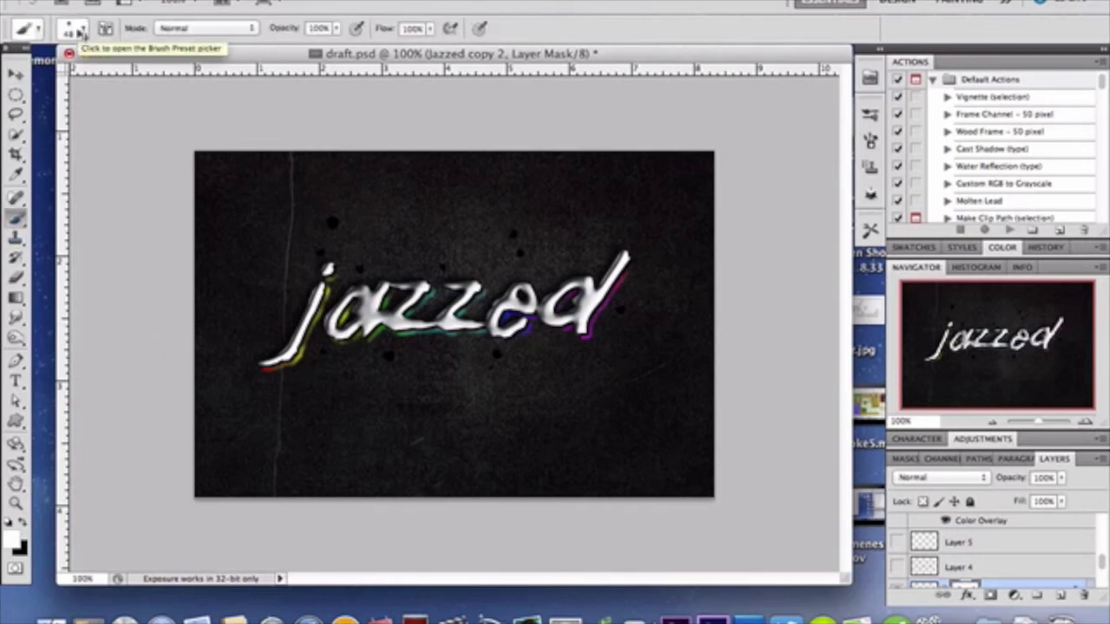
{"action": "left_click", "coordinate": [80, 33]}
{"action": "scroll", "coordinate": [134, 235], "scroll_direction": "down", "scroll_amount": 6}
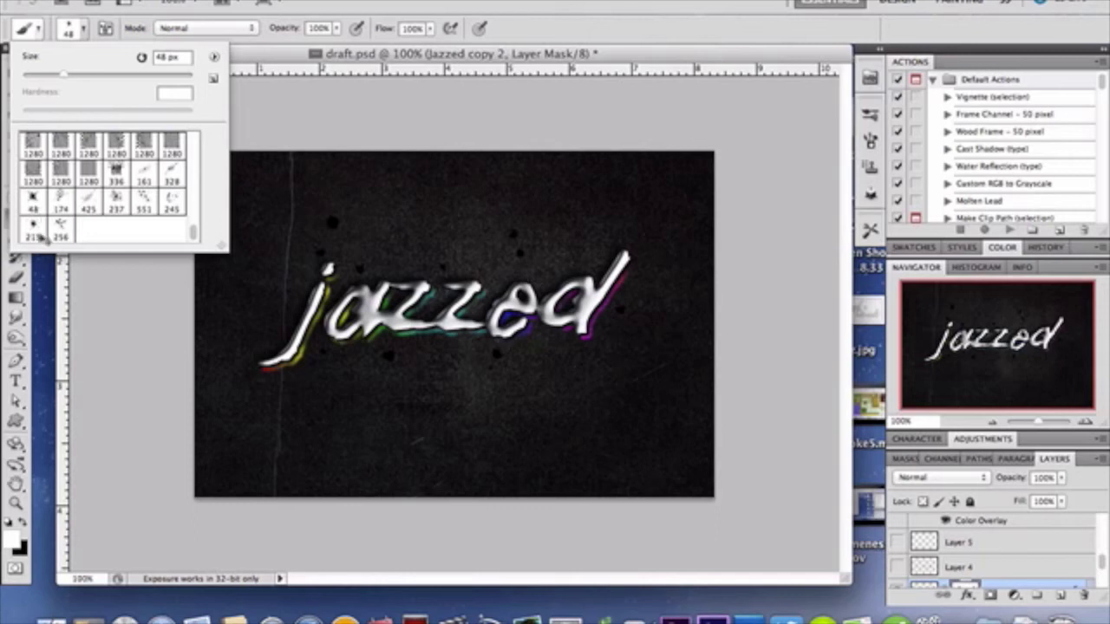
{"action": "left_click", "coordinate": [36, 231]}
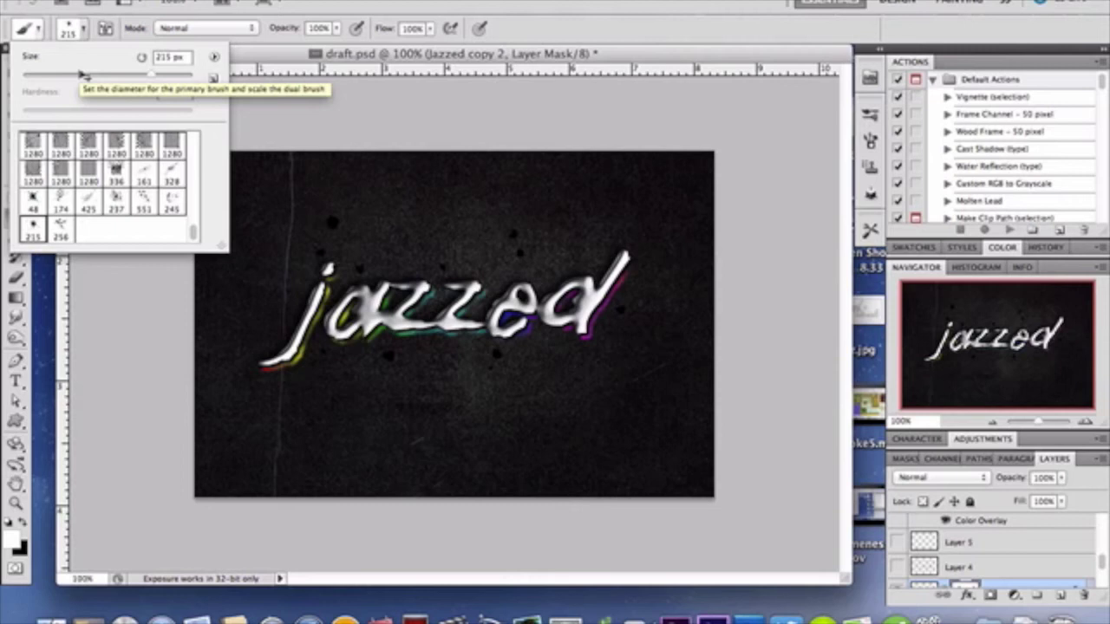
{"action": "left_click_drag", "start_coordinate": [57, 86], "coordinate": [66, 76]}
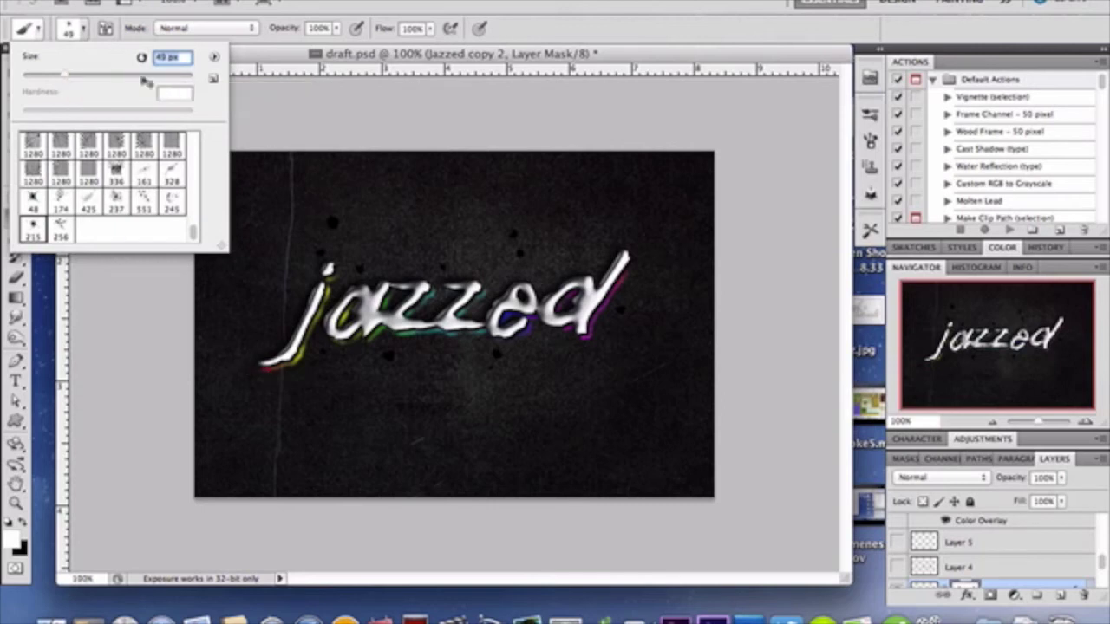
{"action": "left_click", "coordinate": [82, 30]}
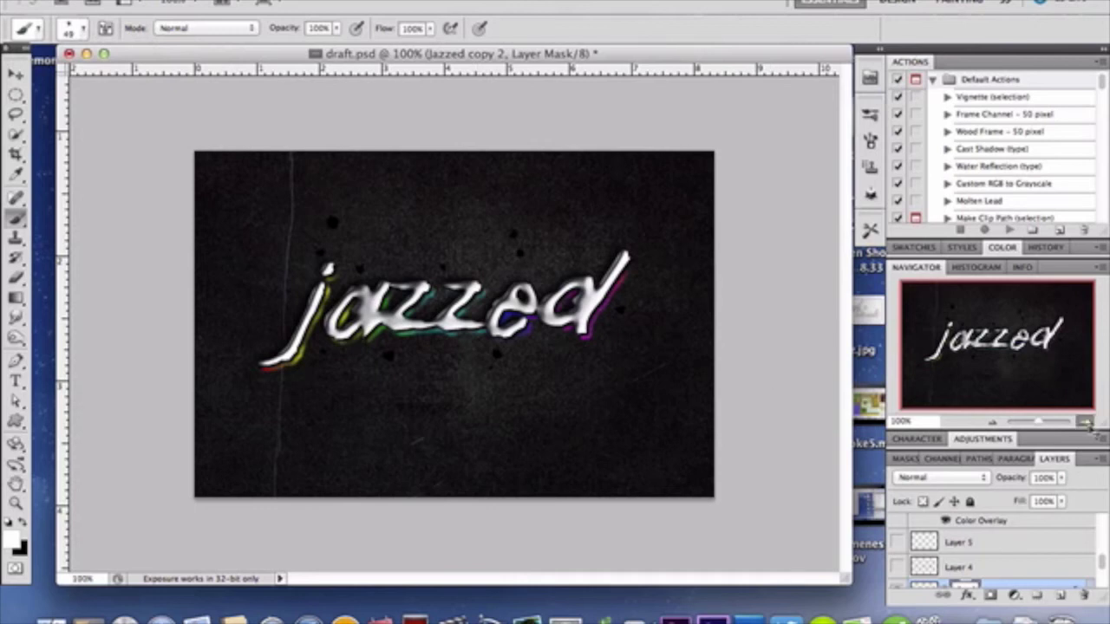
Step: Enlarge the view to 200% and bring up the foreground colour controls
{"action": "left_click", "coordinate": [1084, 422]}
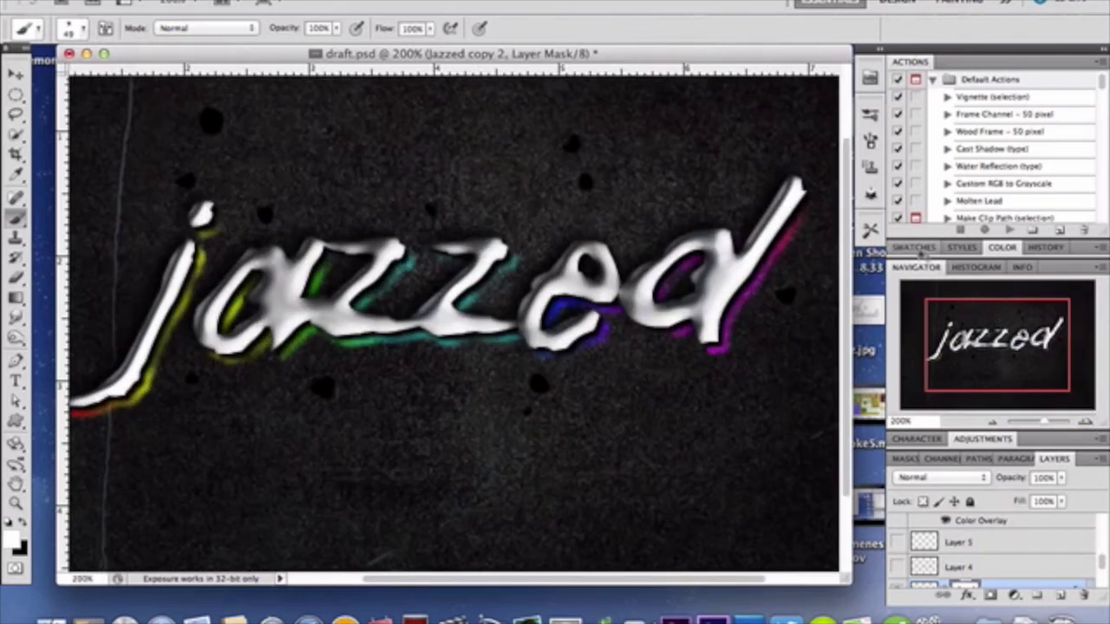
{"action": "left_click", "coordinate": [1002, 247]}
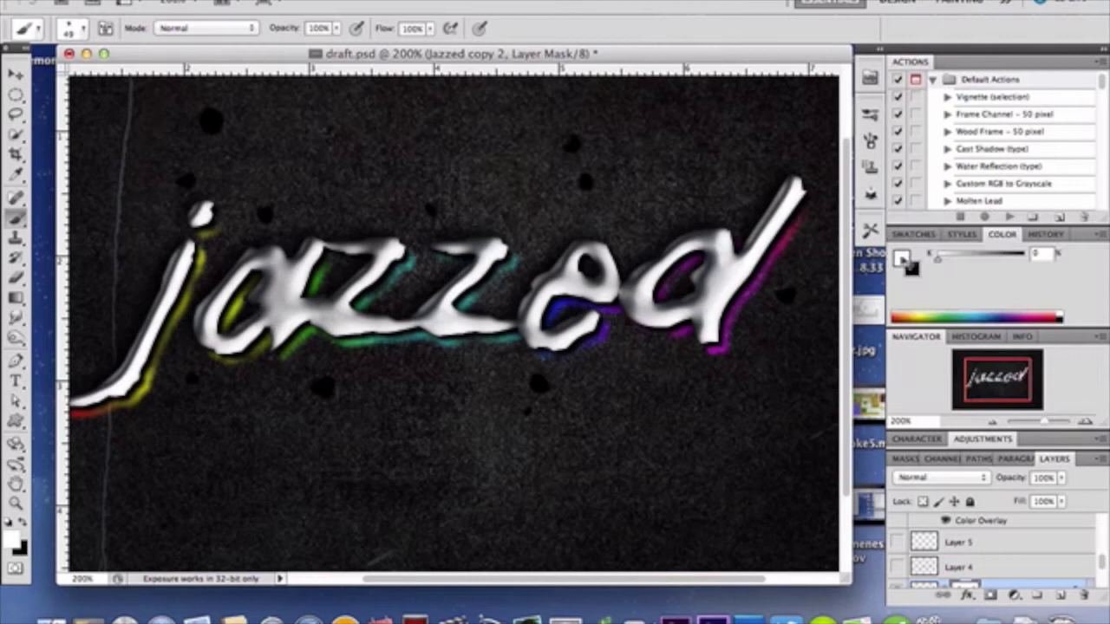
{"action": "left_click", "coordinate": [902, 258]}
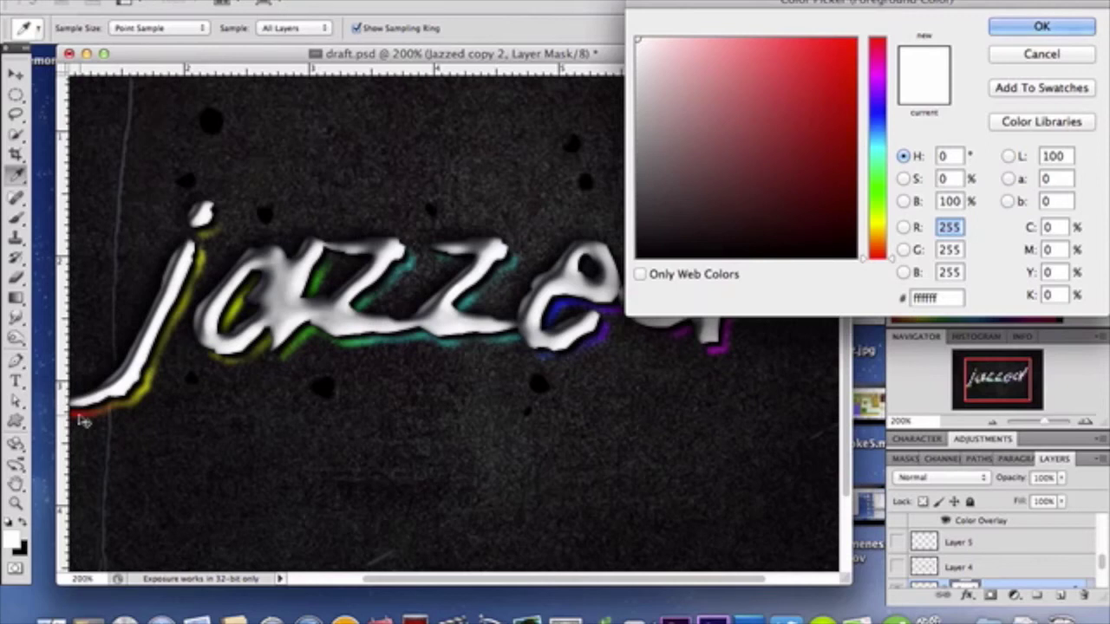
{"action": "left_click", "coordinate": [84, 420]}
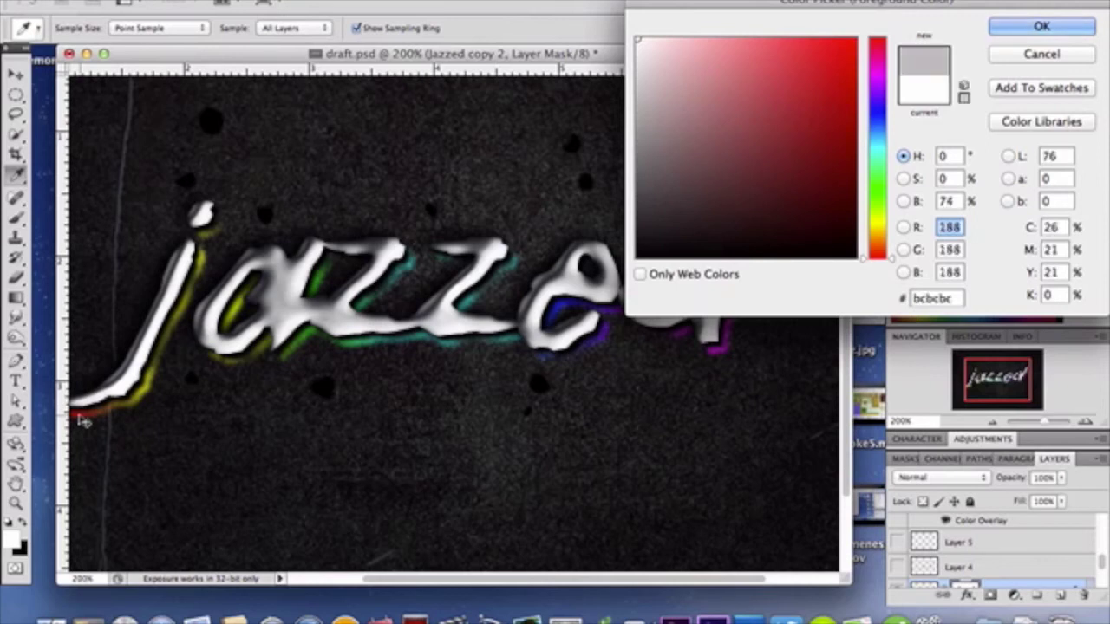
{"action": "left_click", "coordinate": [93, 421]}
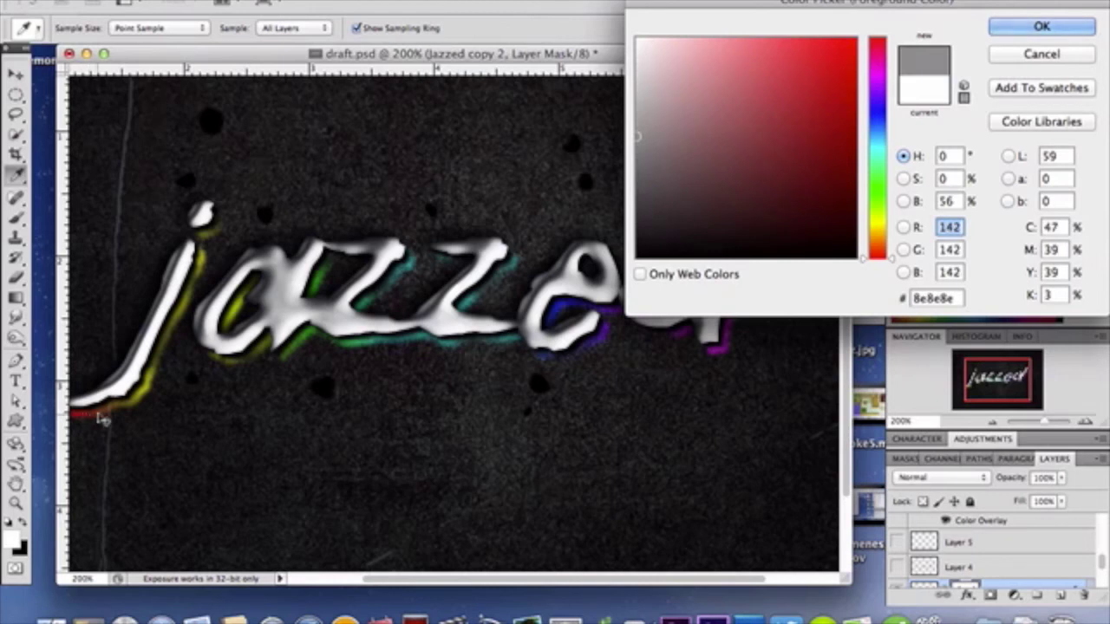
{"action": "left_click", "coordinate": [111, 413]}
{"action": "left_click", "coordinate": [116, 411]}
{"action": "left_click", "coordinate": [1041, 55]}
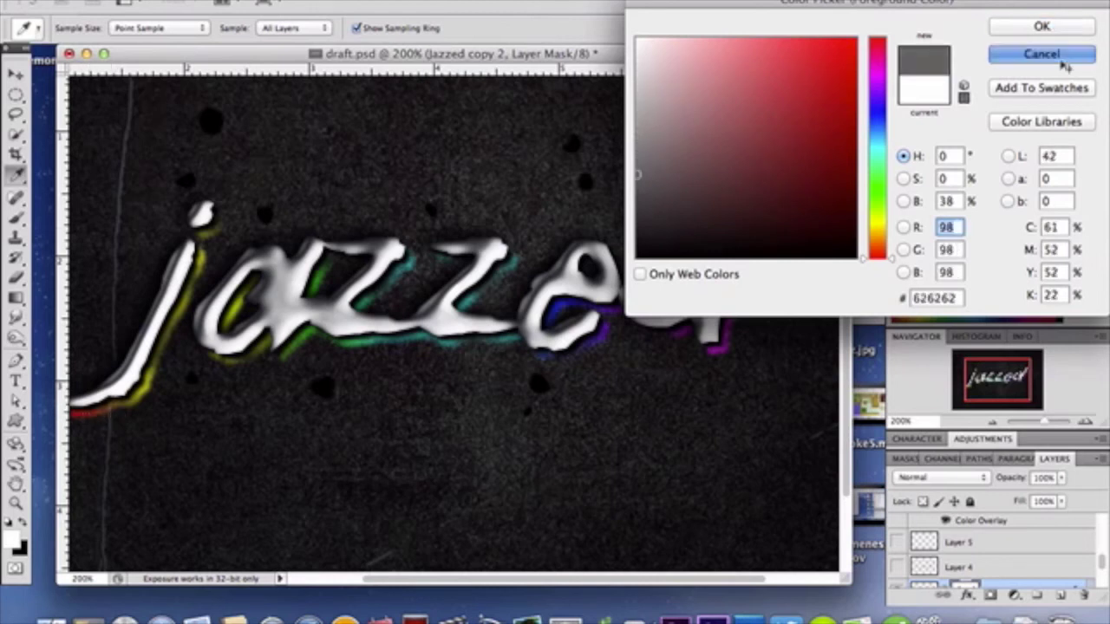
Step: Select Layer 4 and make it visible, then sample the dark red #870f0a below the tail of the j as the foreground colour
{"action": "left_click", "coordinate": [1032, 563]}
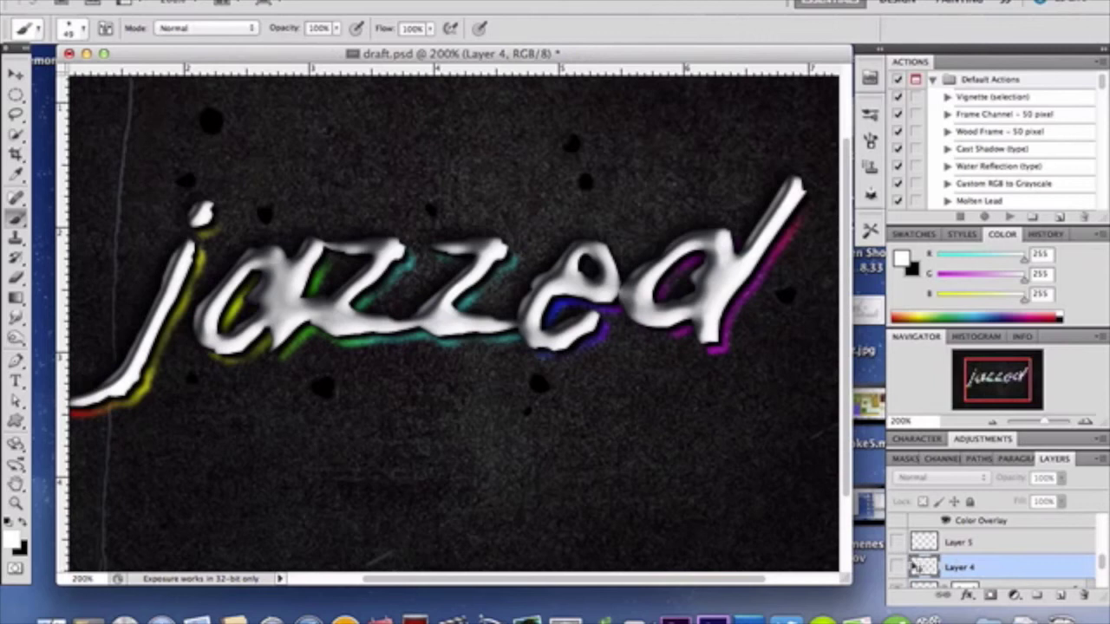
{"action": "left_click", "coordinate": [899, 566]}
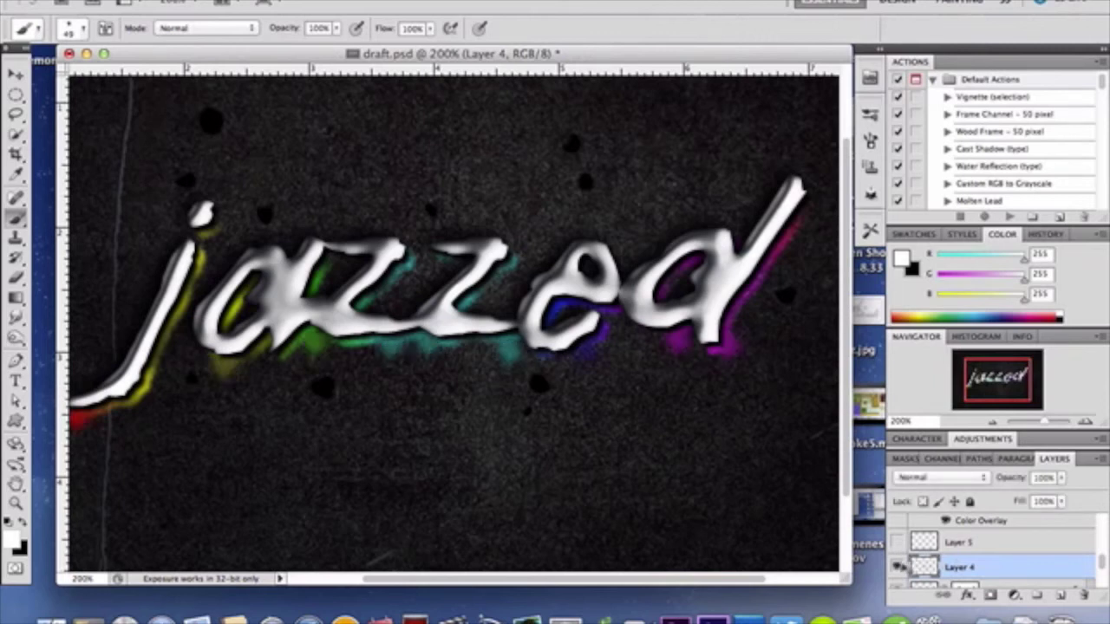
{"action": "left_click", "coordinate": [902, 259]}
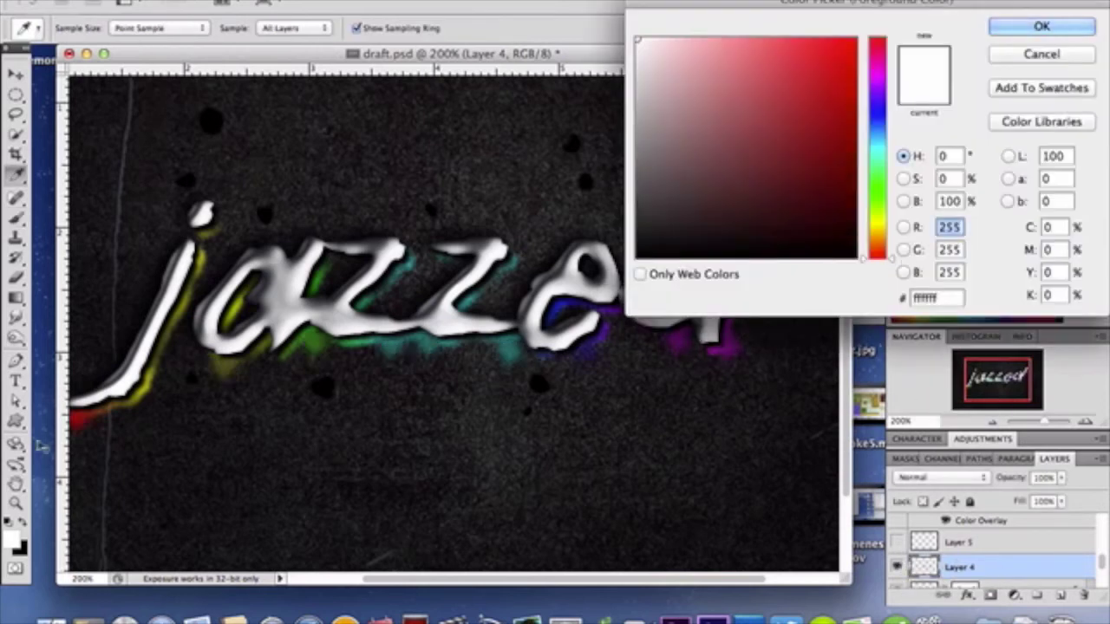
{"action": "left_click", "coordinate": [84, 424]}
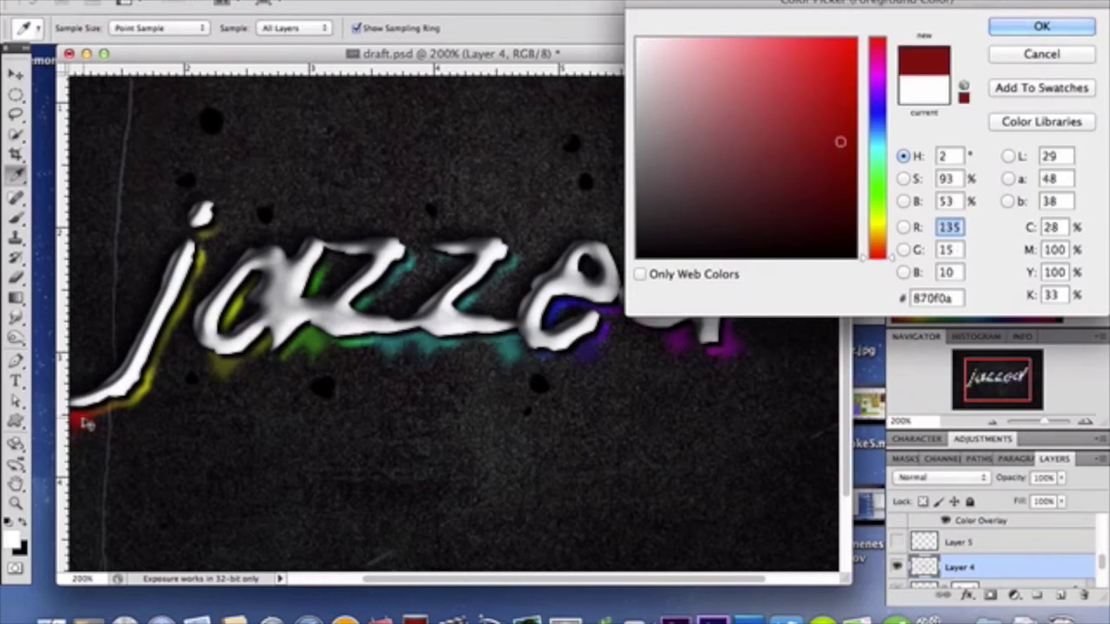
{"action": "key", "text": "Return"}
Step: Examine the coloured drips along the underside of the lettering and check the foreground colour in the Color Picker
{"action": "scroll", "coordinate": [86, 424], "scroll_direction": "left", "scroll_amount": 3}
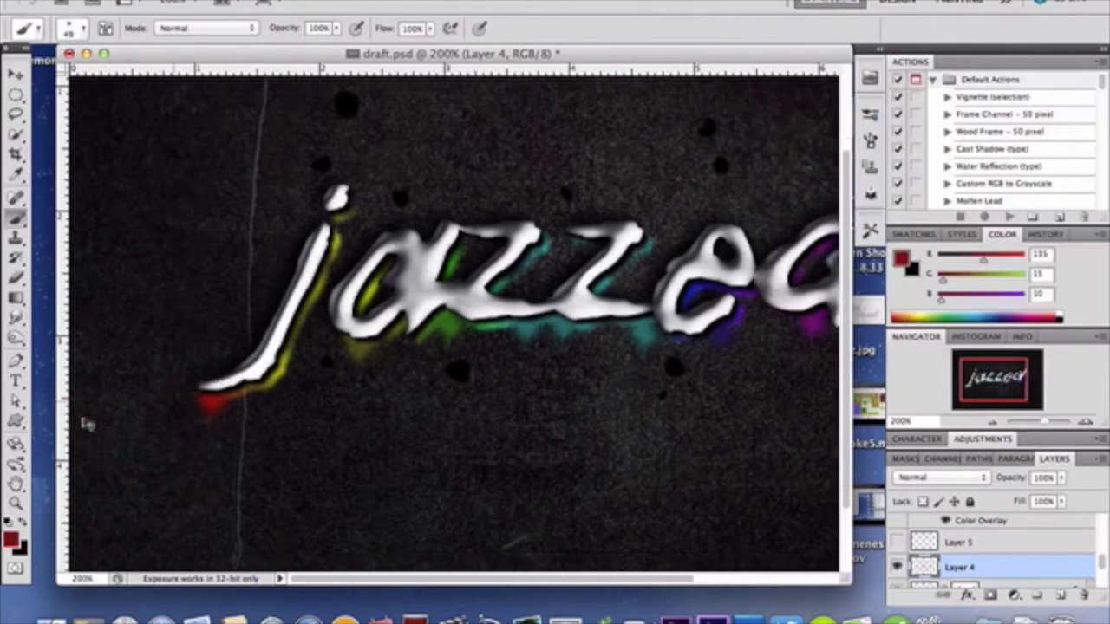
{"action": "scroll", "coordinate": [87, 424], "scroll_direction": "down", "scroll_amount": 3}
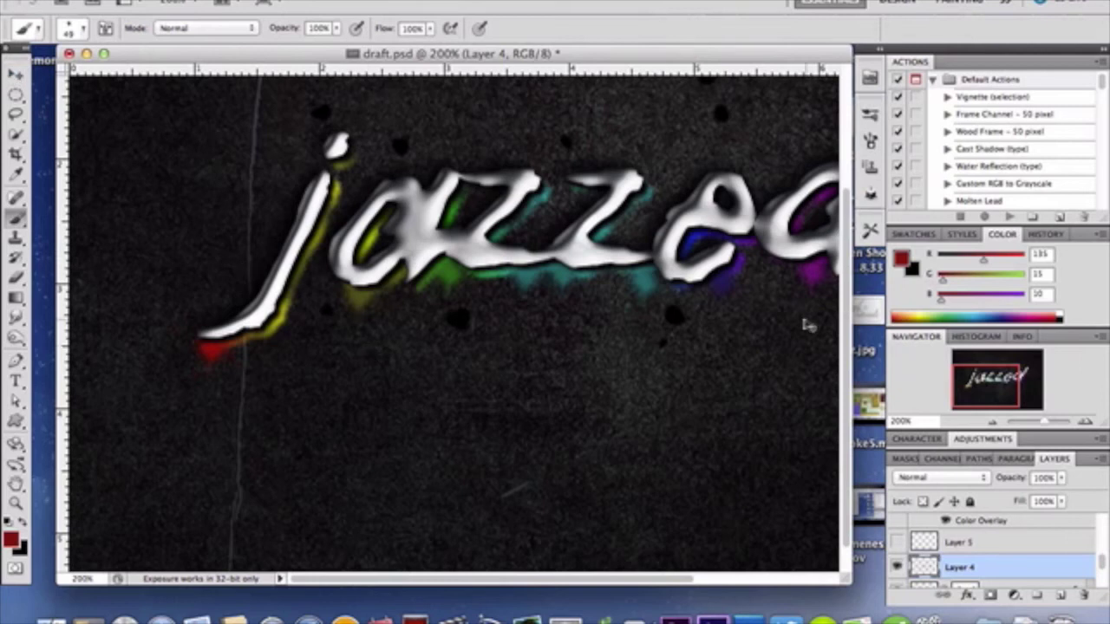
{"action": "scroll", "coordinate": [724, 329], "scroll_direction": "right", "scroll_amount": 3}
{"action": "scroll", "coordinate": [725, 329], "scroll_direction": "right", "scroll_amount": 2}
{"action": "scroll", "coordinate": [724, 329], "scroll_direction": "left", "scroll_amount": 4}
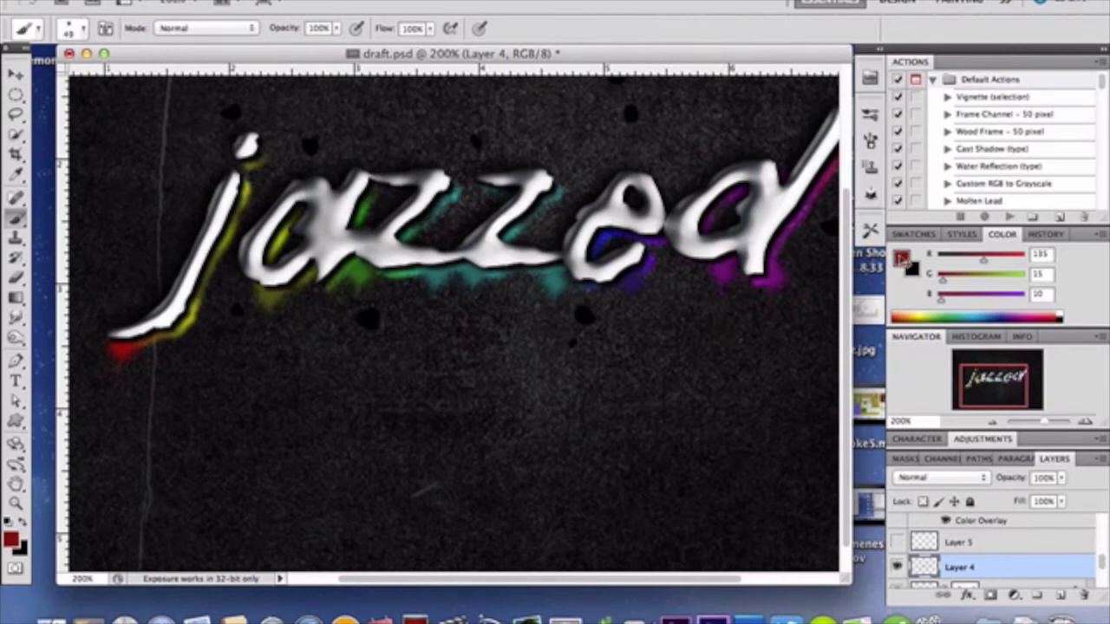
{"action": "left_click", "coordinate": [902, 259]}
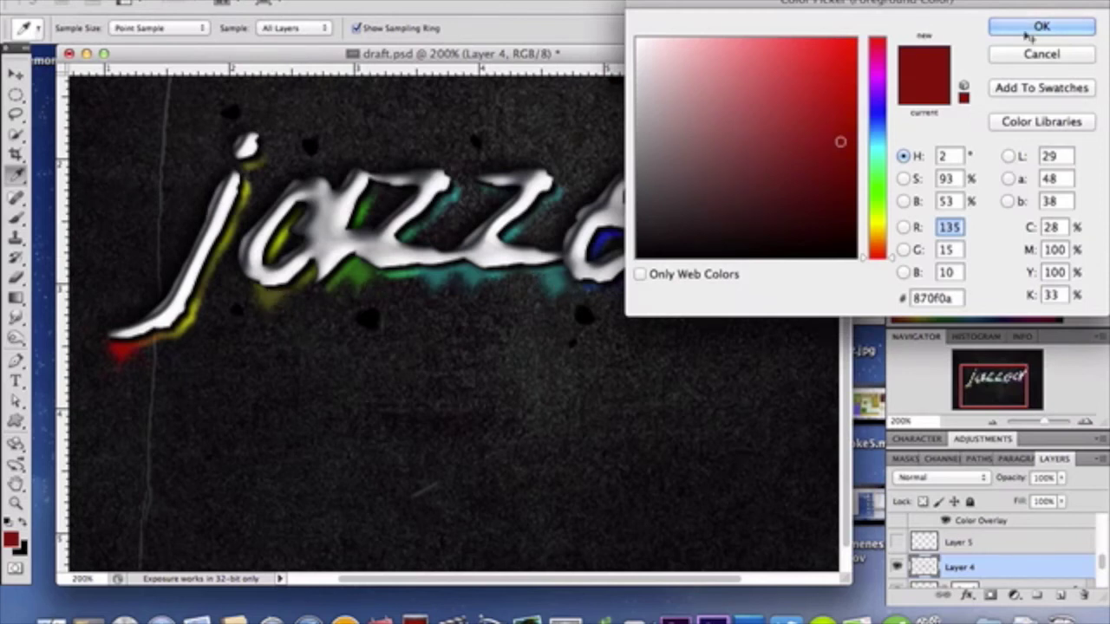
{"action": "left_click", "coordinate": [1028, 27]}
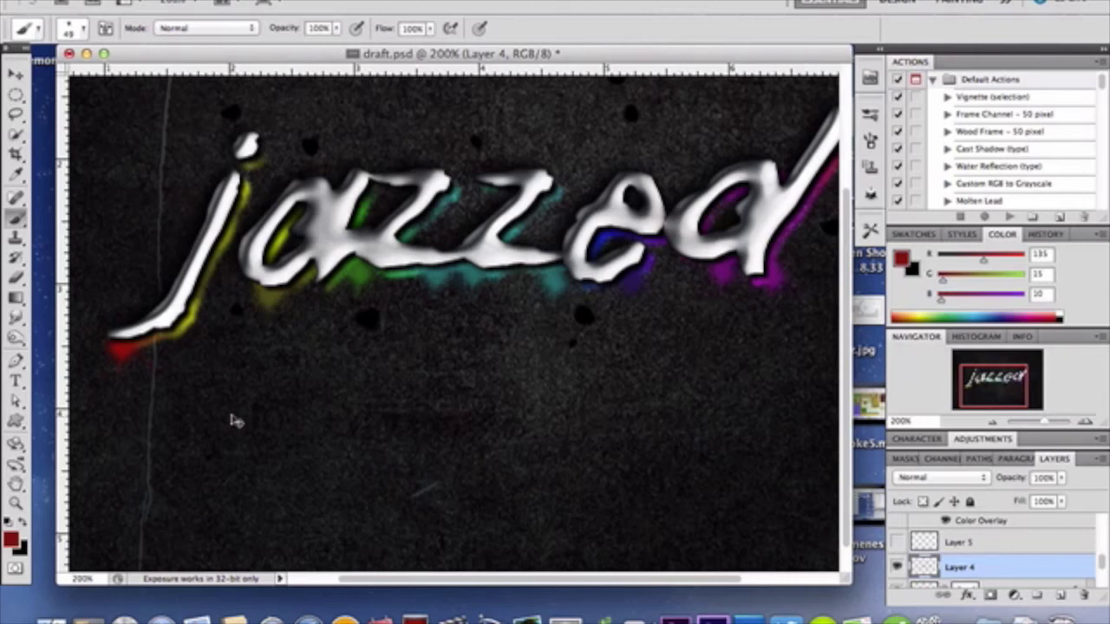
Step: Activate the Gradient tool, examine its Foreground to Transparent preset and make white the foreground colour
{"action": "left_click", "coordinate": [18, 298]}
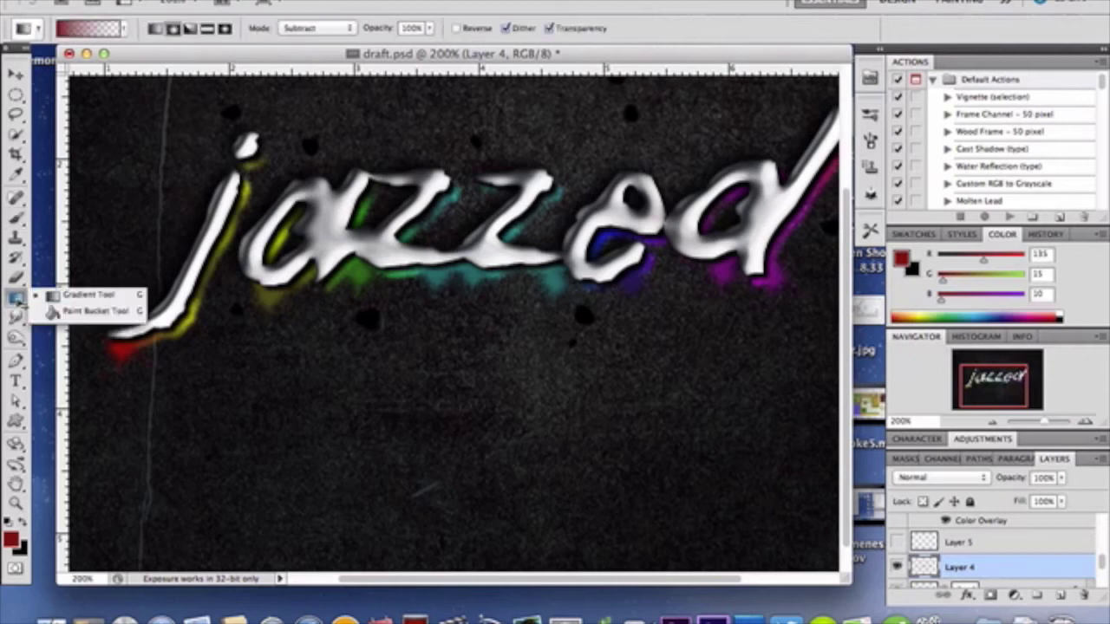
{"action": "left_click", "coordinate": [20, 302]}
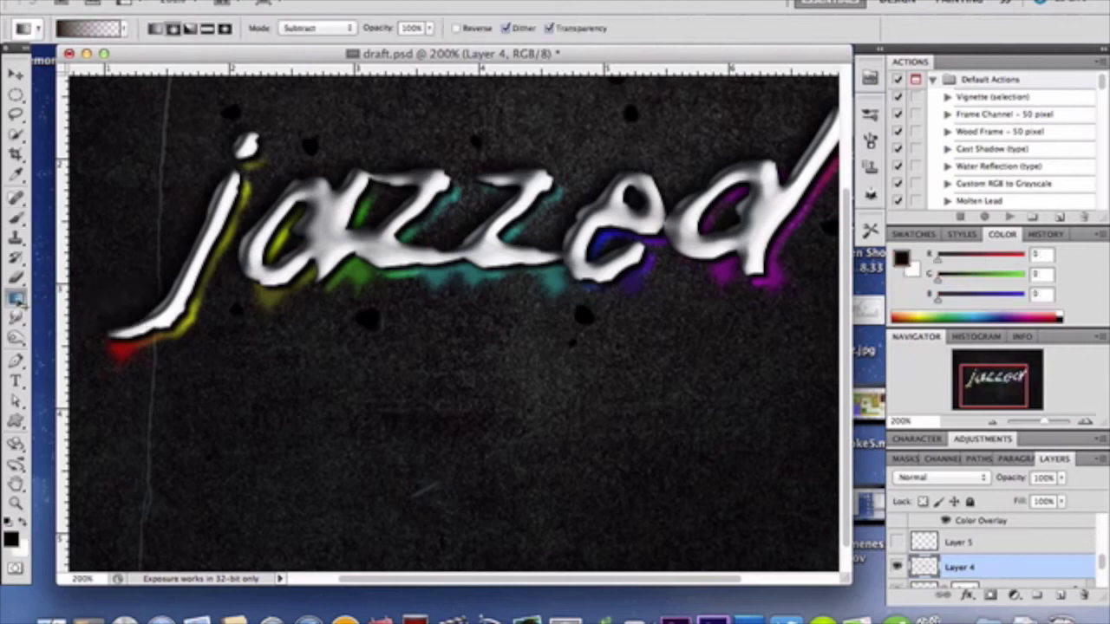
{"action": "left_click", "coordinate": [95, 28]}
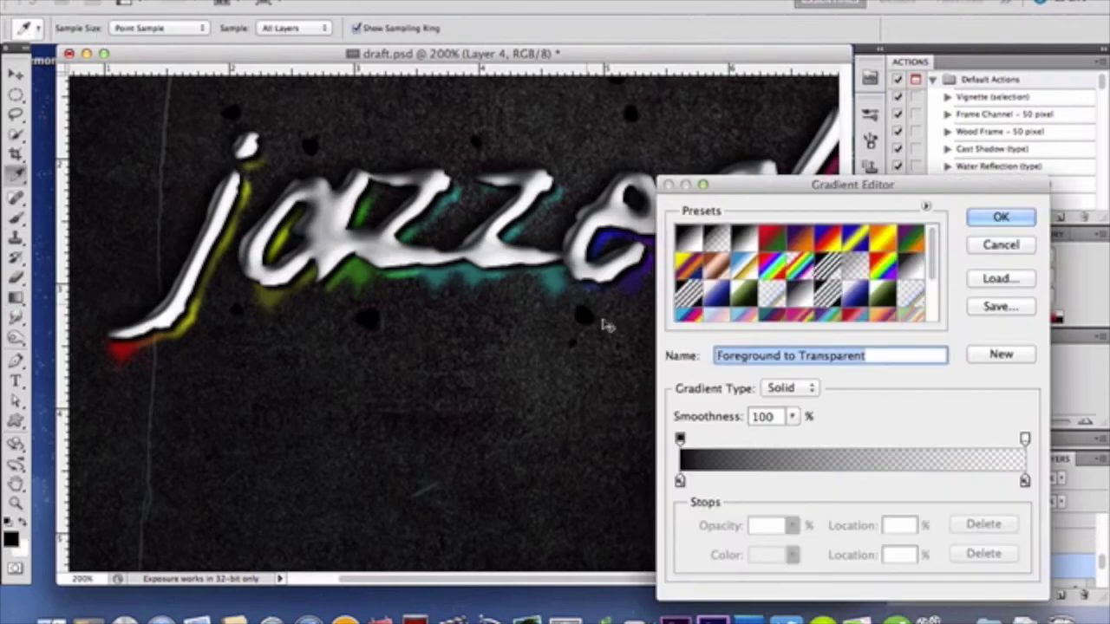
{"action": "left_click", "coordinate": [983, 248]}
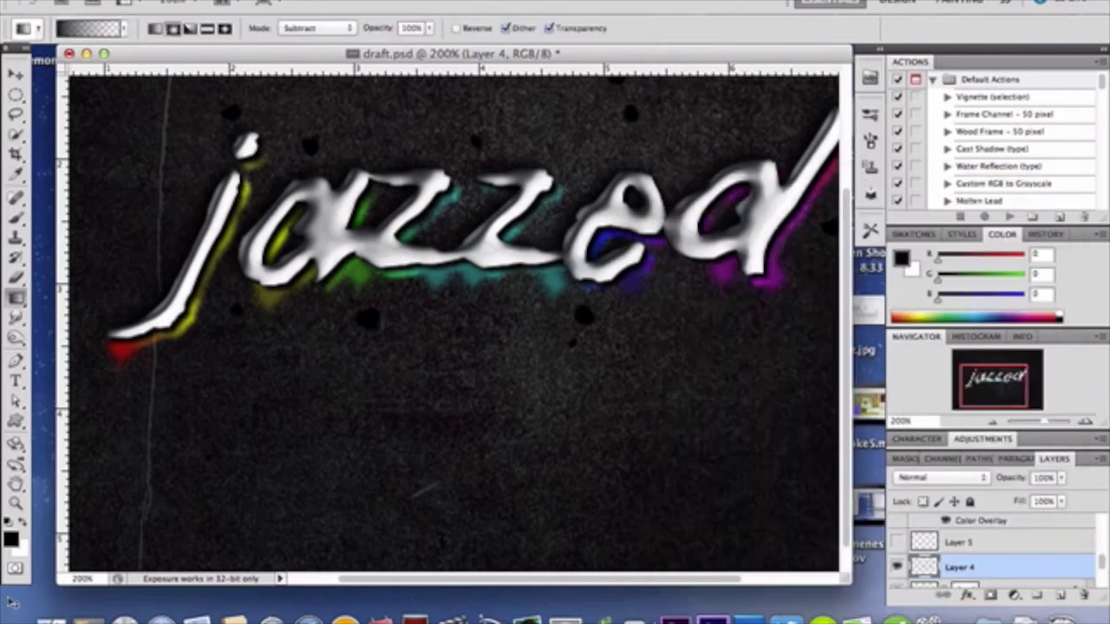
{"action": "left_click", "coordinate": [25, 523]}
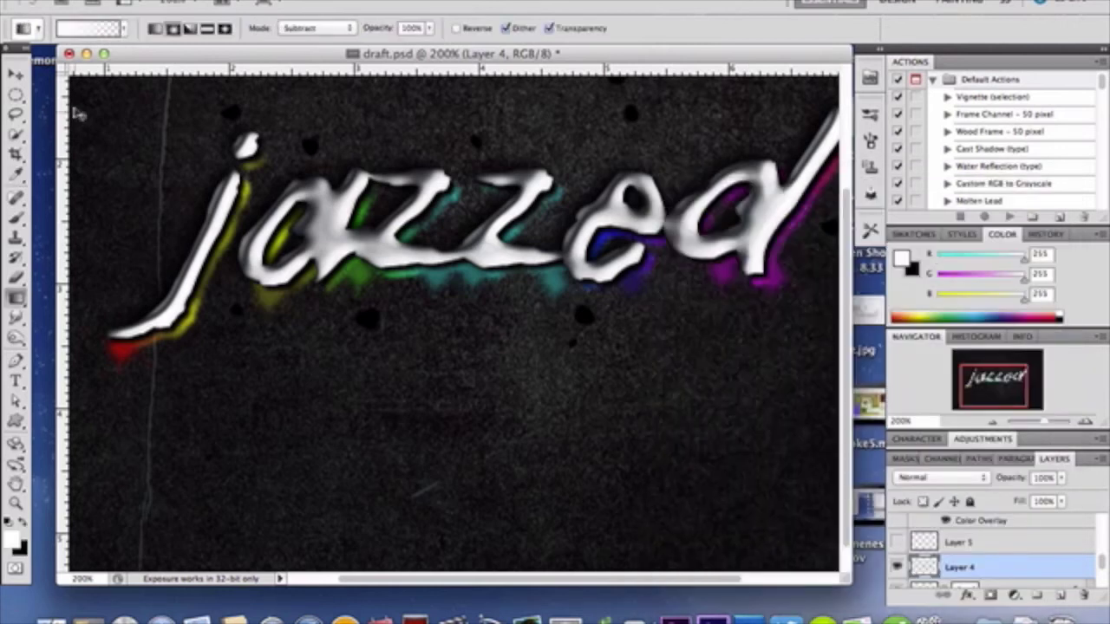
Step: Use a radial gradient and try a small white fade over the red drip below the j on Layer 4, then undo it
{"action": "left_click", "coordinate": [173, 29]}
{"action": "left_click", "coordinate": [1084, 423]}
{"action": "left_click_drag", "start_coordinate": [1014, 392], "coordinate": [979, 388]}
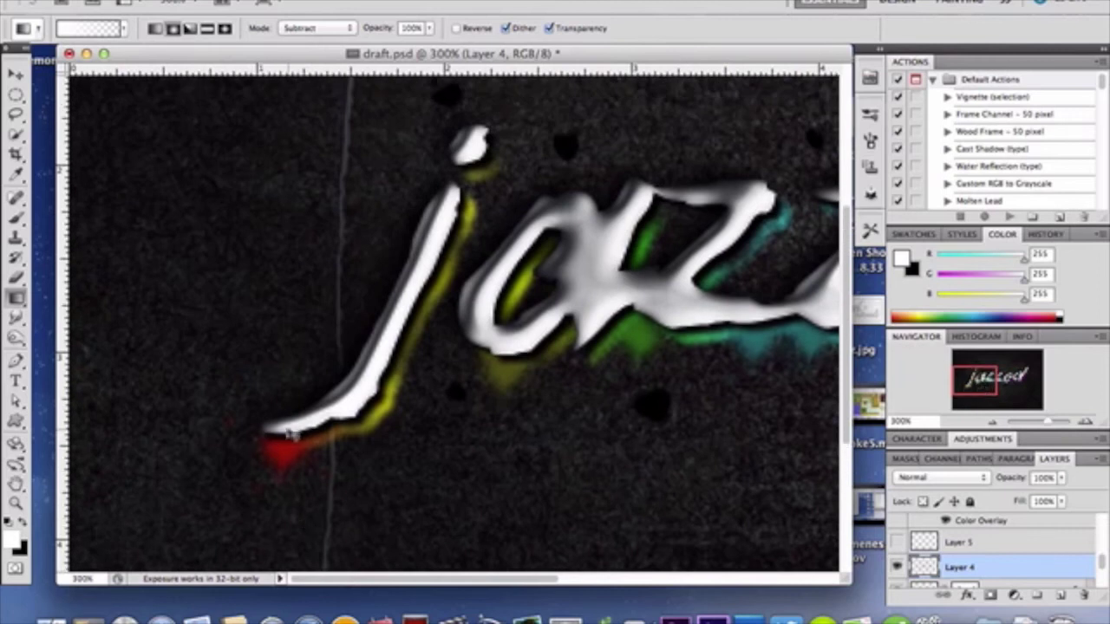
{"action": "left_click_drag", "start_coordinate": [292, 434], "coordinate": [277, 471]}
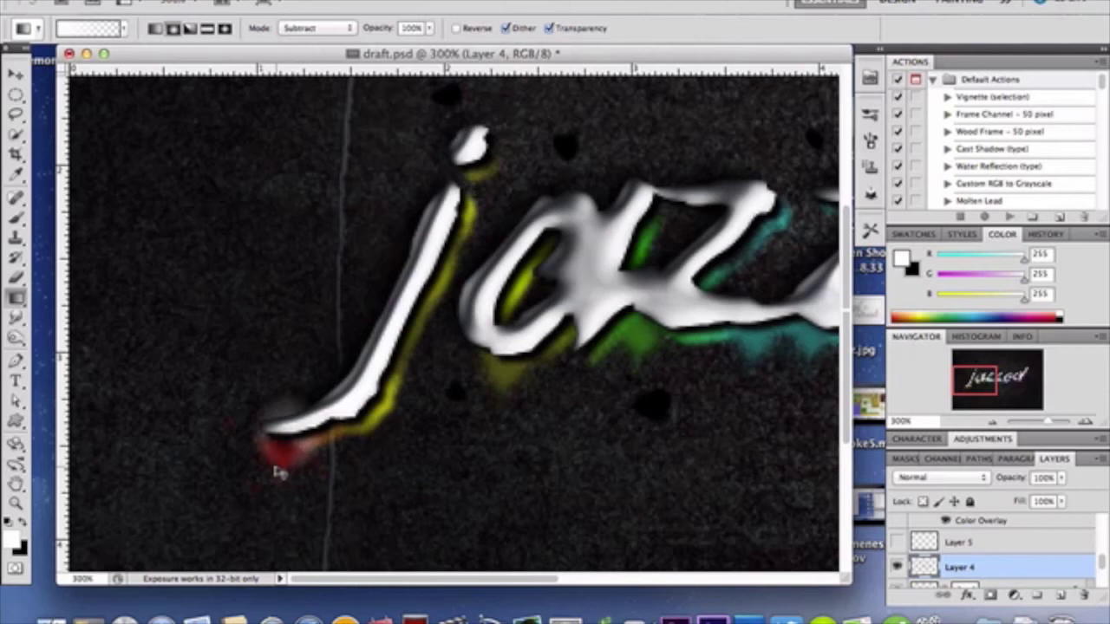
{"action": "key", "text": "super+z"}
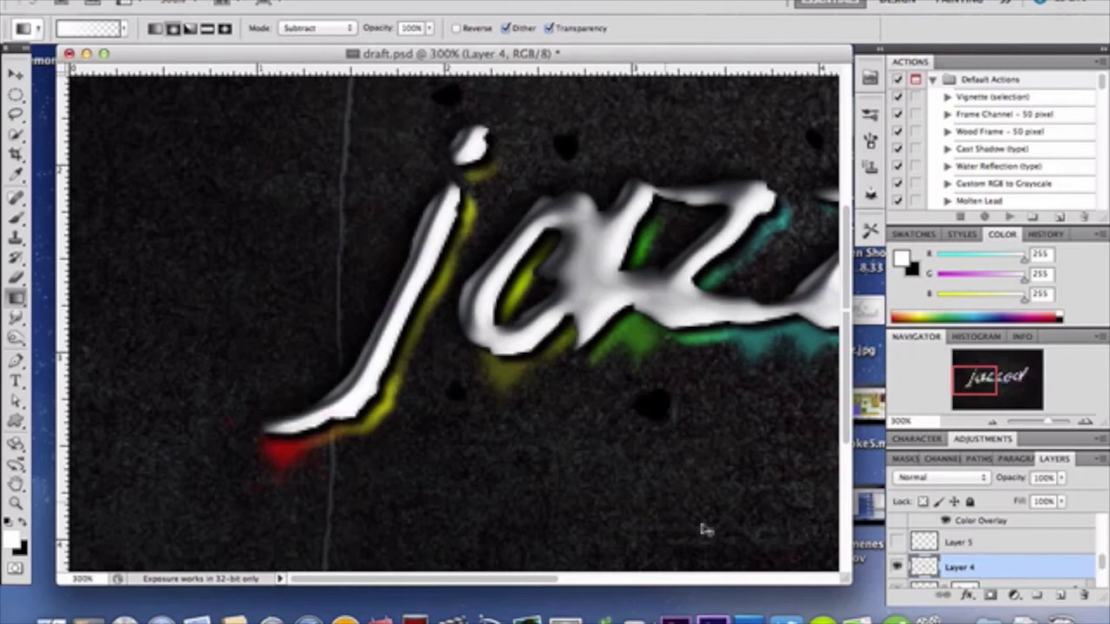
Step: Try small white radial gradients over the red, yellow and green drips on a new layer, then delete that layer
{"action": "left_click", "coordinate": [1061, 595]}
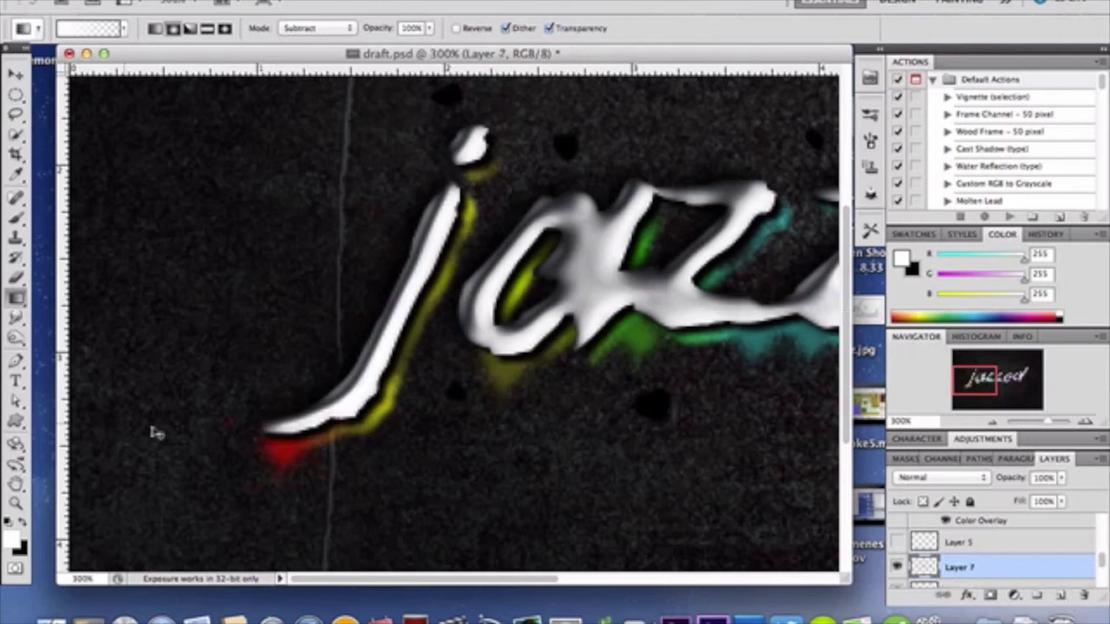
{"action": "left_click_drag", "start_coordinate": [292, 431], "coordinate": [284, 477]}
{"action": "left_click_drag", "start_coordinate": [521, 347], "coordinate": [515, 392]}
{"action": "left_click_drag", "start_coordinate": [640, 332], "coordinate": [643, 358]}
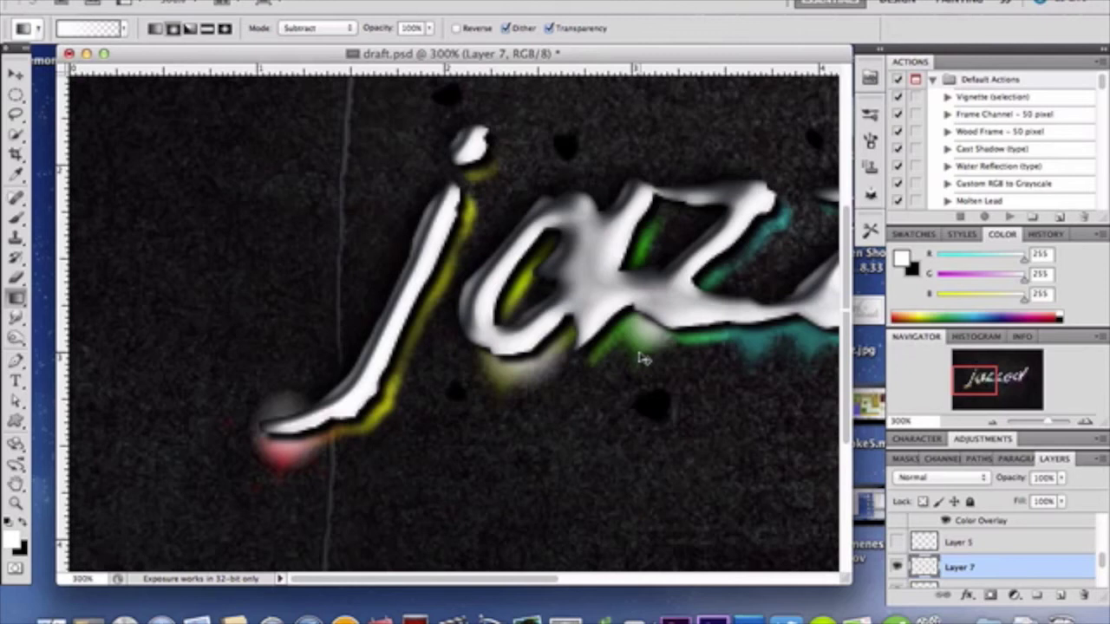
{"action": "scroll", "coordinate": [643, 358], "scroll_direction": "right", "scroll_amount": 10}
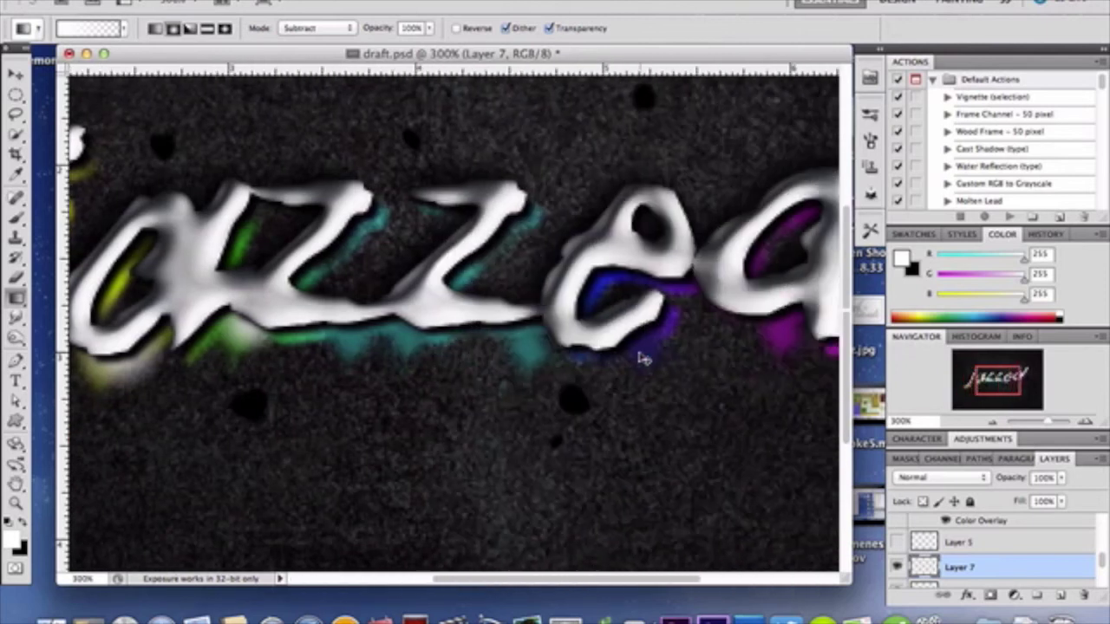
{"action": "scroll", "coordinate": [644, 358], "scroll_direction": "right", "scroll_amount": 5}
{"action": "key", "text": "Delete"}
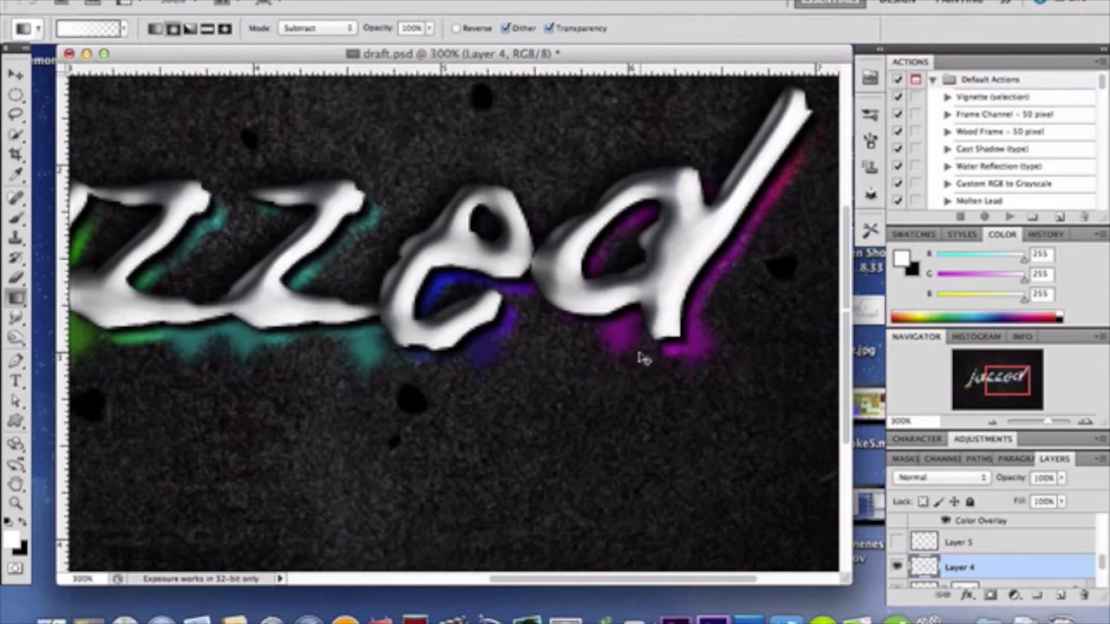
Step: Make Layer 5 visible and select it, inspect the brightened drips along the lettering, and return the view to 100%
{"action": "left_click", "coordinate": [897, 542]}
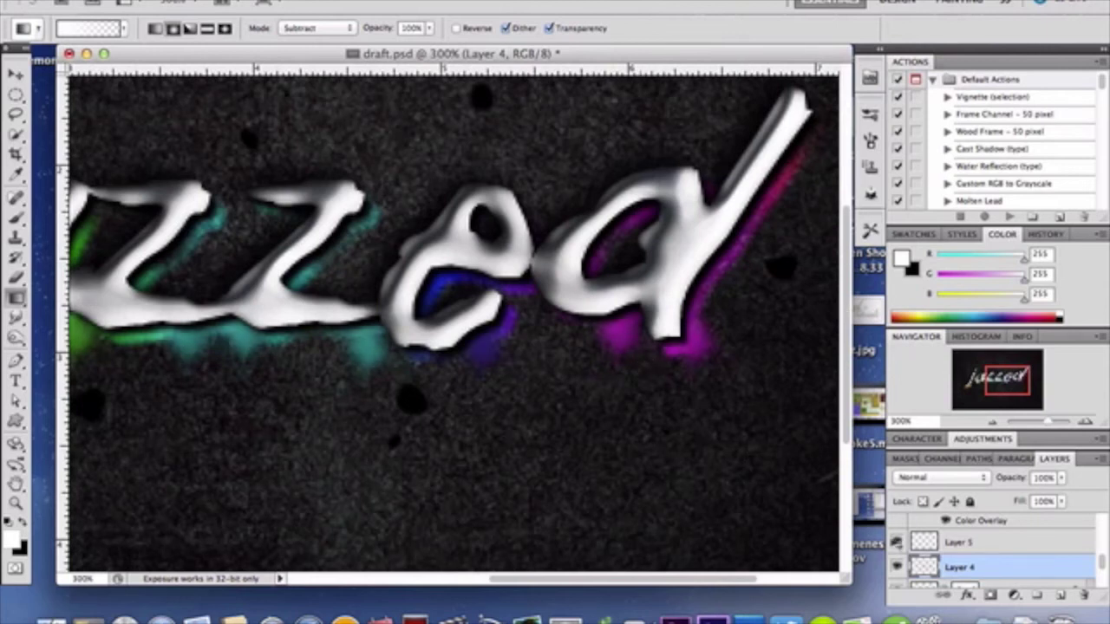
{"action": "left_click", "coordinate": [999, 543]}
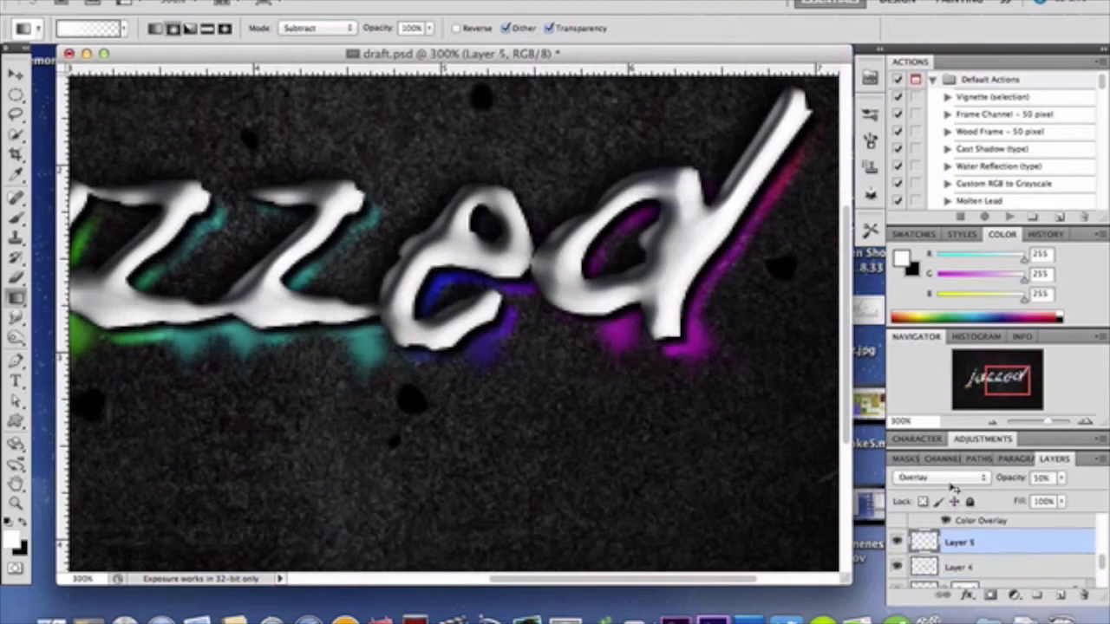
{"action": "scroll", "coordinate": [664, 485], "scroll_direction": "left", "scroll_amount": 10}
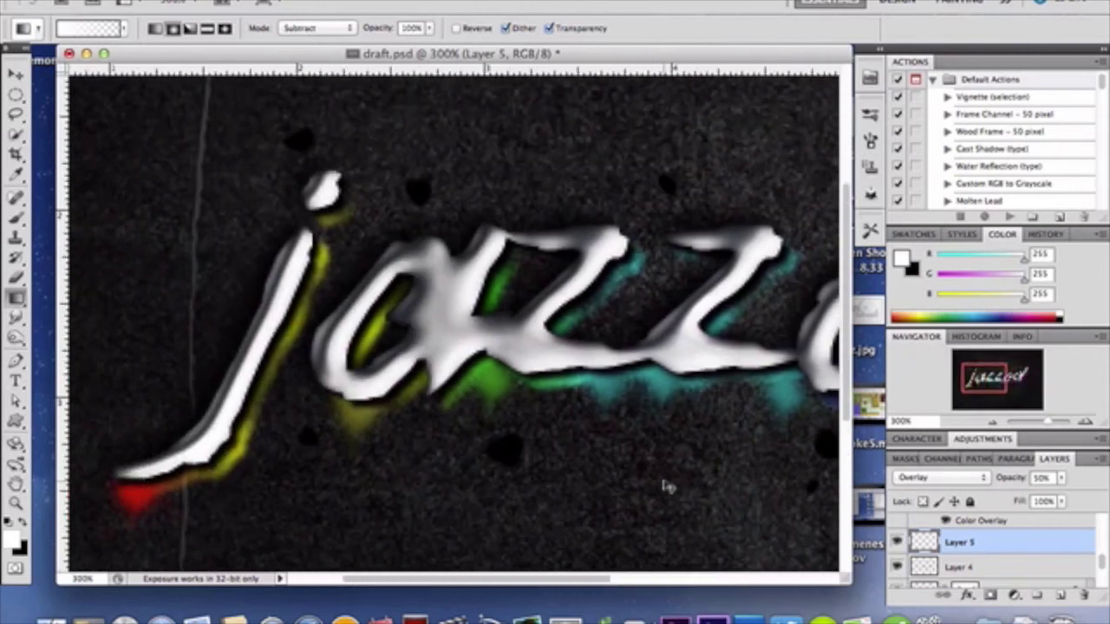
{"action": "scroll", "coordinate": [664, 486], "scroll_direction": "left", "scroll_amount": 5}
{"action": "scroll", "coordinate": [665, 485], "scroll_direction": "down", "scroll_amount": 3}
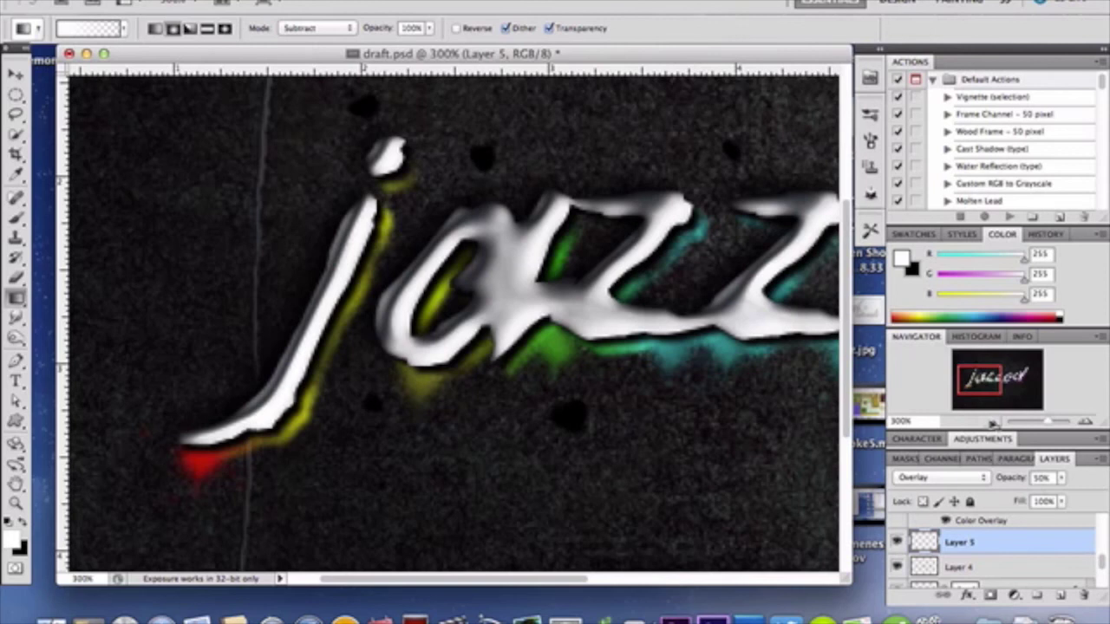
{"action": "left_click", "coordinate": [993, 422]}
{"action": "left_click", "coordinate": [993, 422]}
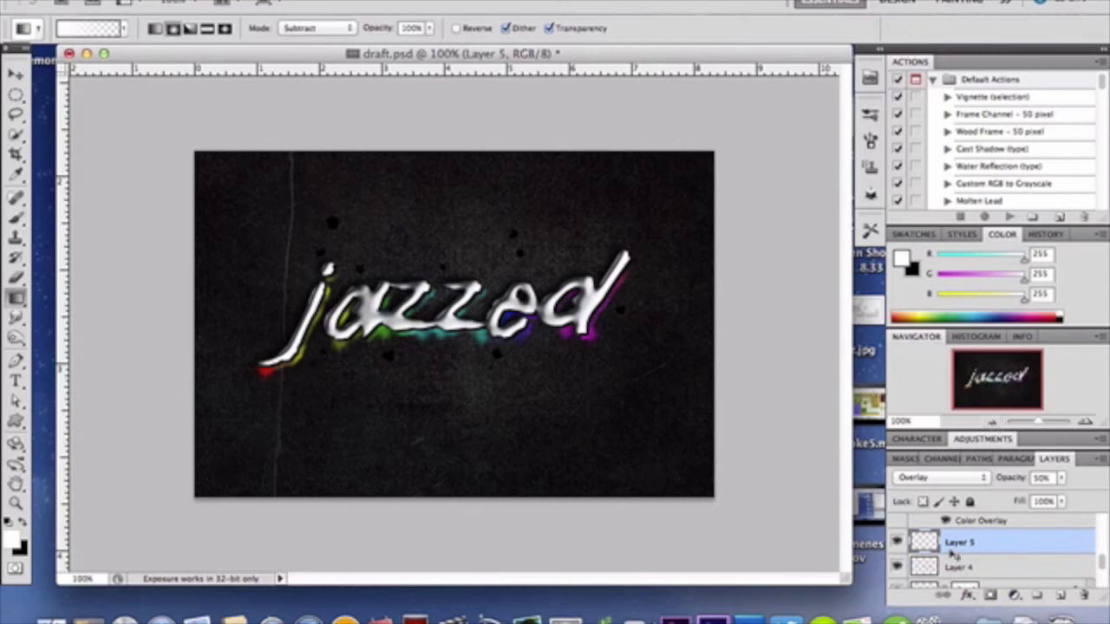
Step: Make Layer 6 visible so its white droplets show around the lettering
{"action": "scroll", "coordinate": [952, 551], "scroll_direction": "up", "scroll_amount": 2}
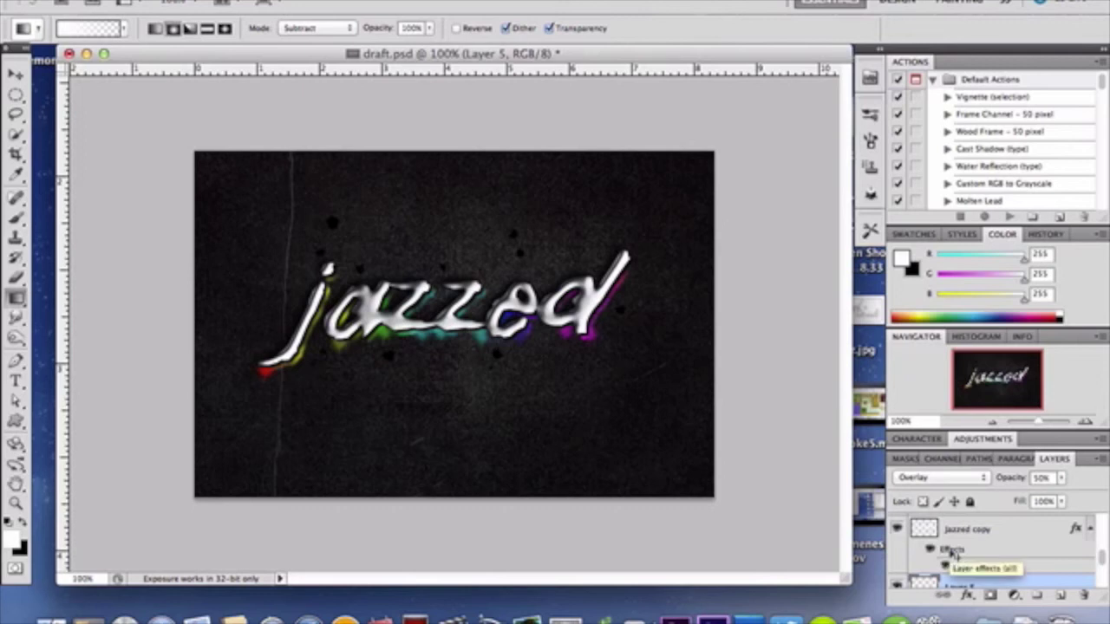
{"action": "scroll", "coordinate": [952, 552], "scroll_direction": "up", "scroll_amount": 2}
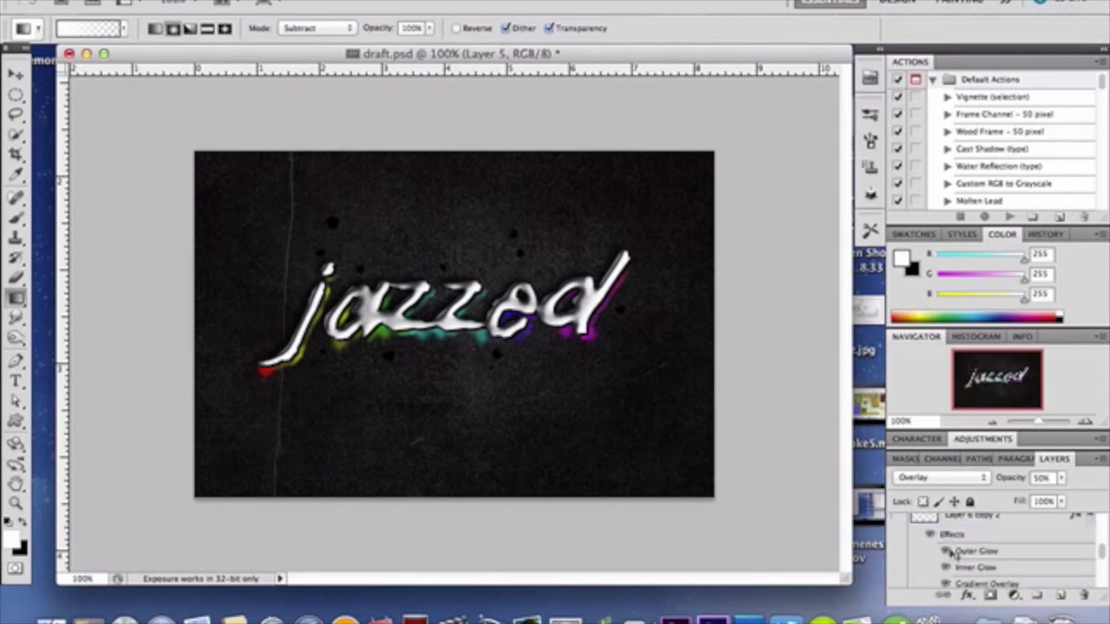
{"action": "scroll", "coordinate": [951, 551], "scroll_direction": "up", "scroll_amount": 2}
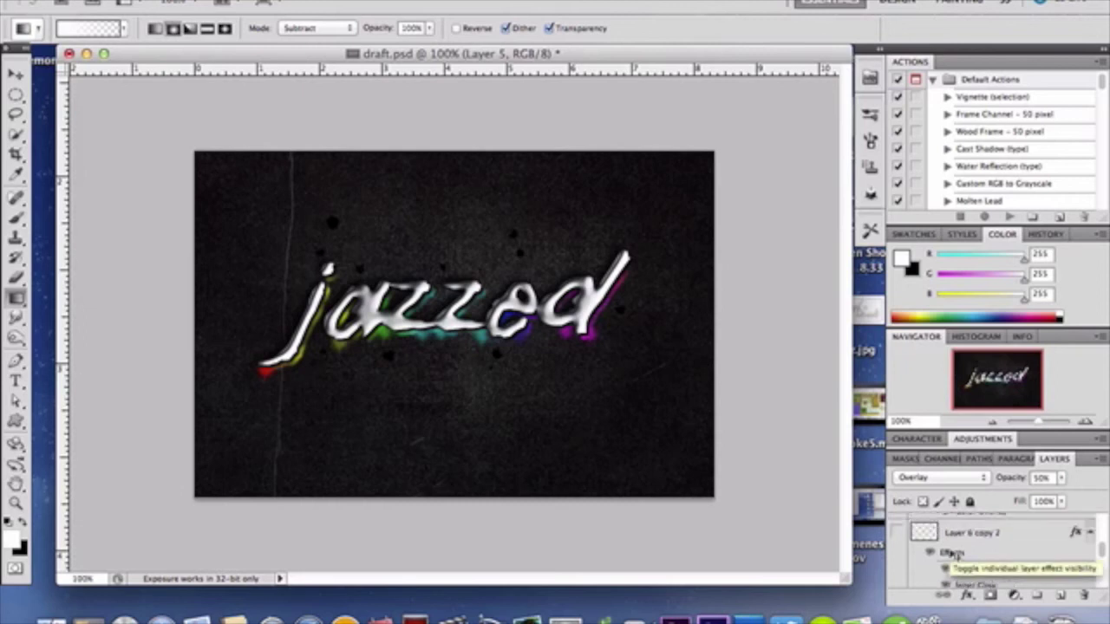
{"action": "scroll", "coordinate": [951, 555], "scroll_direction": "up", "scroll_amount": 4}
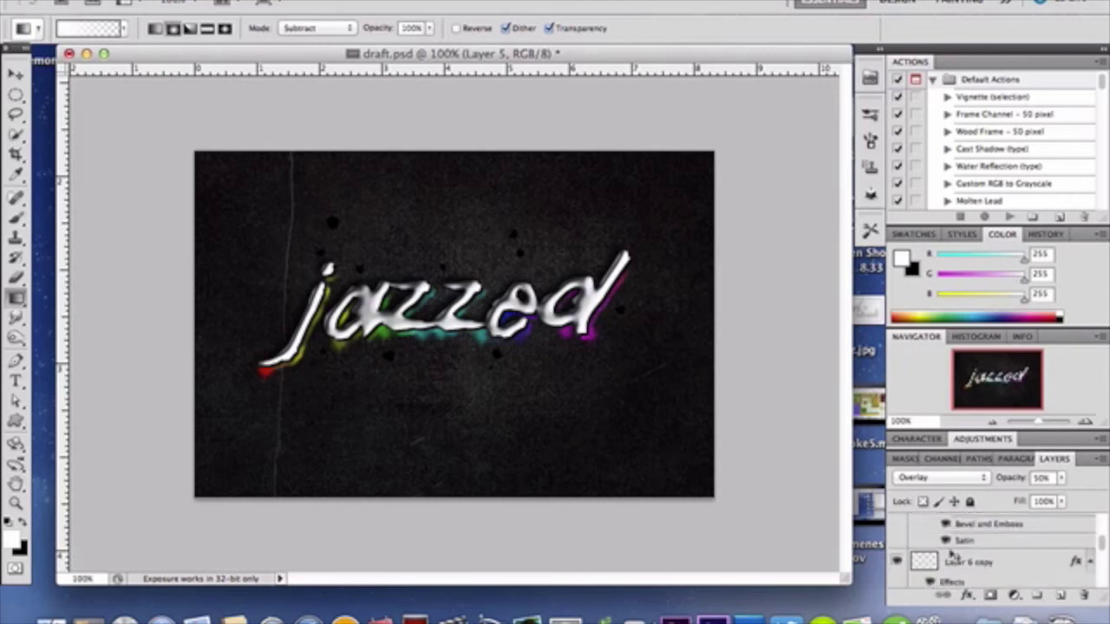
{"action": "scroll", "coordinate": [952, 555], "scroll_direction": "down", "scroll_amount": 5}
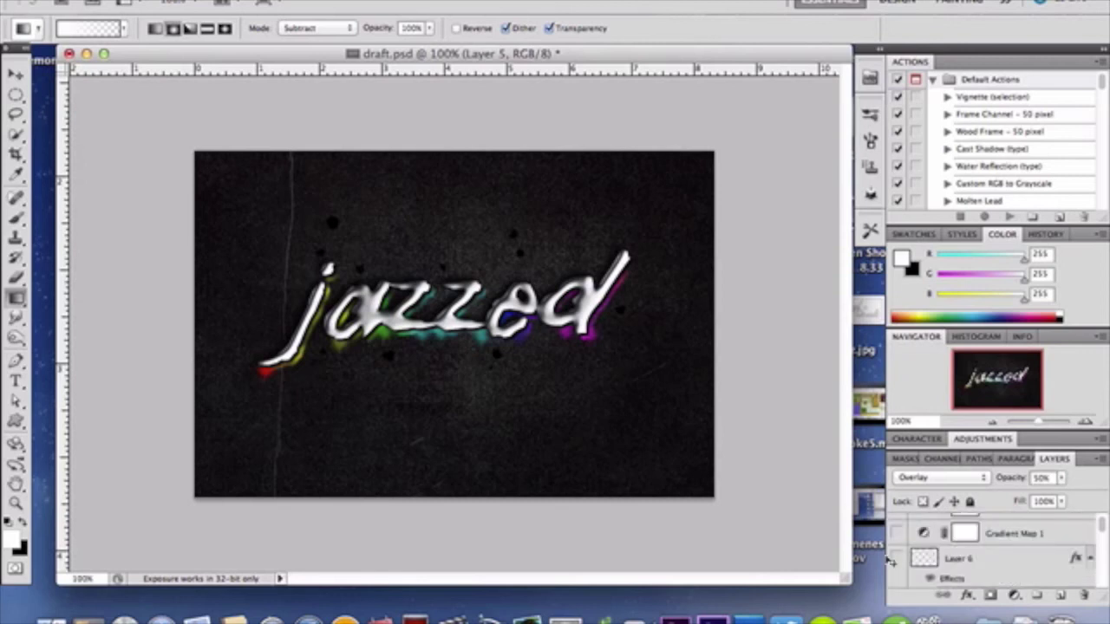
{"action": "left_click", "coordinate": [897, 559]}
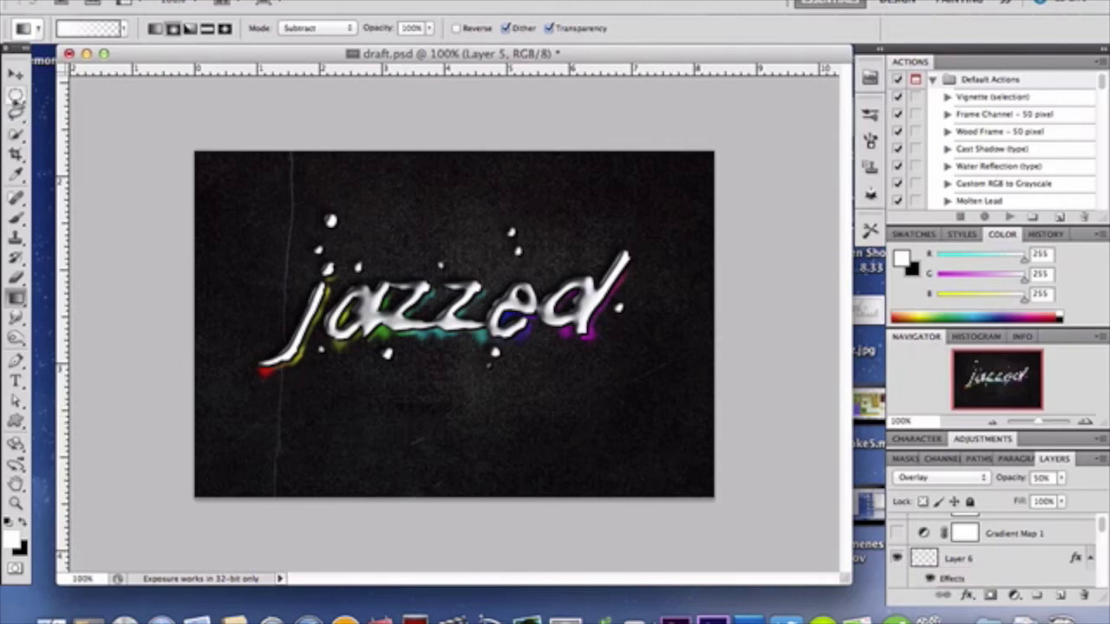
Step: Try a small circular selection filled with white below the lettering on a new layer, then delete that layer
{"action": "left_click", "coordinate": [15, 97]}
{"action": "left_click", "coordinate": [1059, 596]}
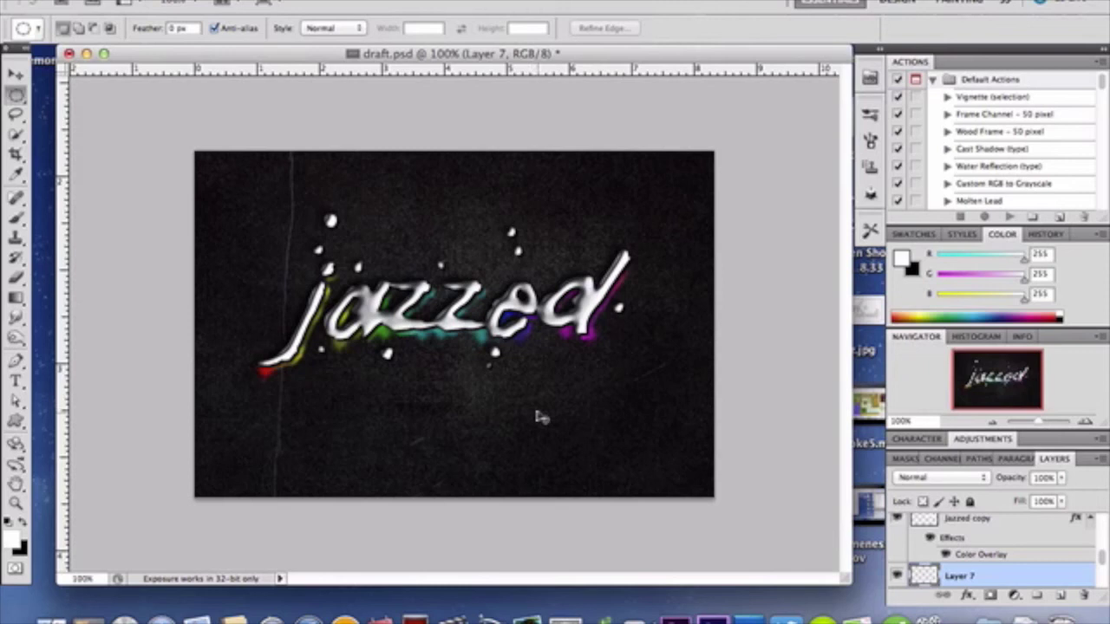
{"action": "left_click_drag", "start_coordinate": [537, 413], "coordinate": [553, 428]}
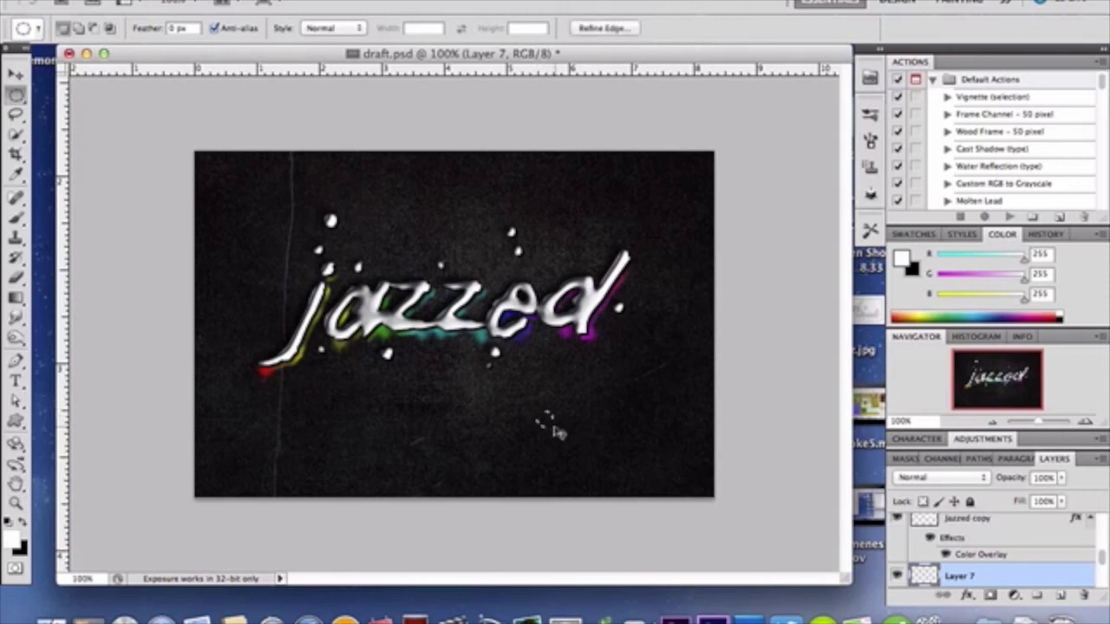
{"action": "key", "text": "alt+BackSpace"}
{"action": "key", "text": "super+d"}
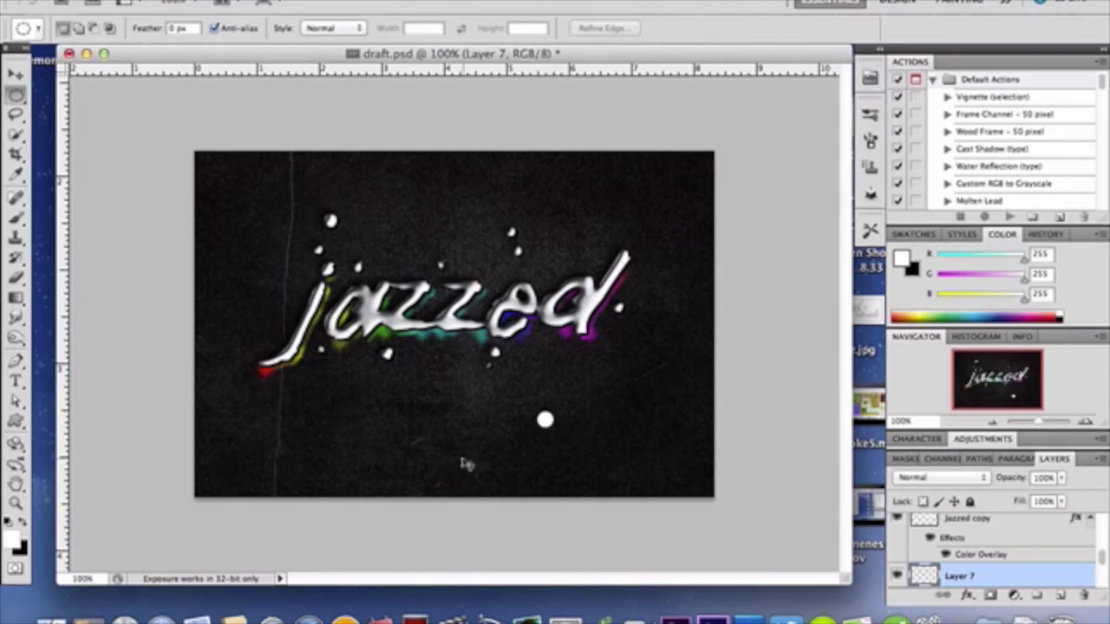
{"action": "key", "text": "Delete"}
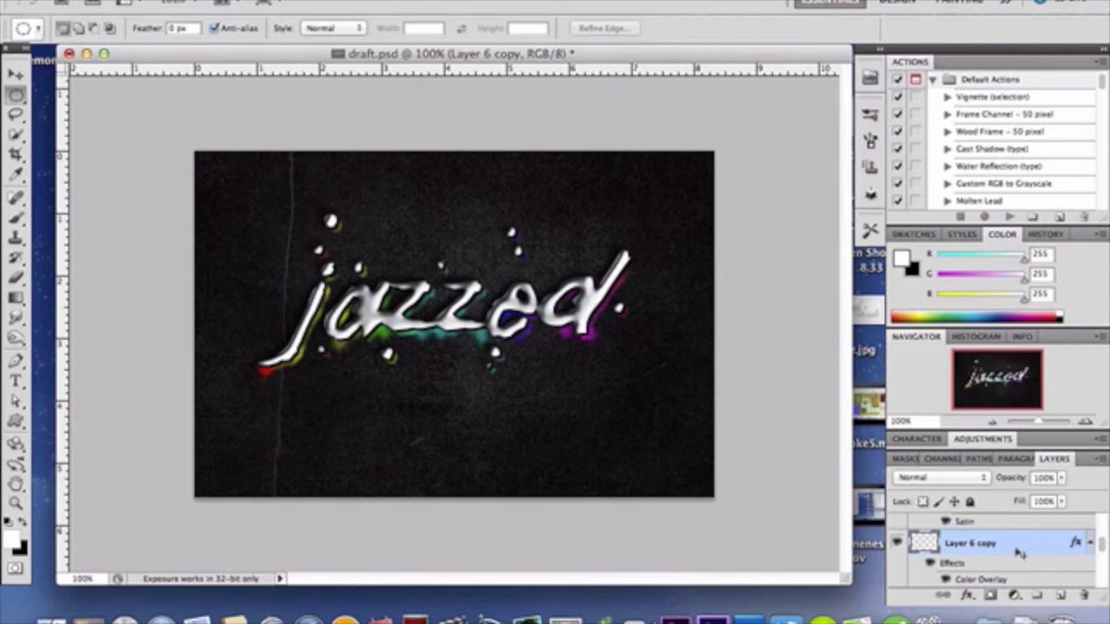
Step: Try the Ripple distort filter on Layer 6 copy with an amount of 100% and Medium size
{"action": "scroll", "coordinate": [1019, 554], "scroll_direction": "down", "scroll_amount": 3}
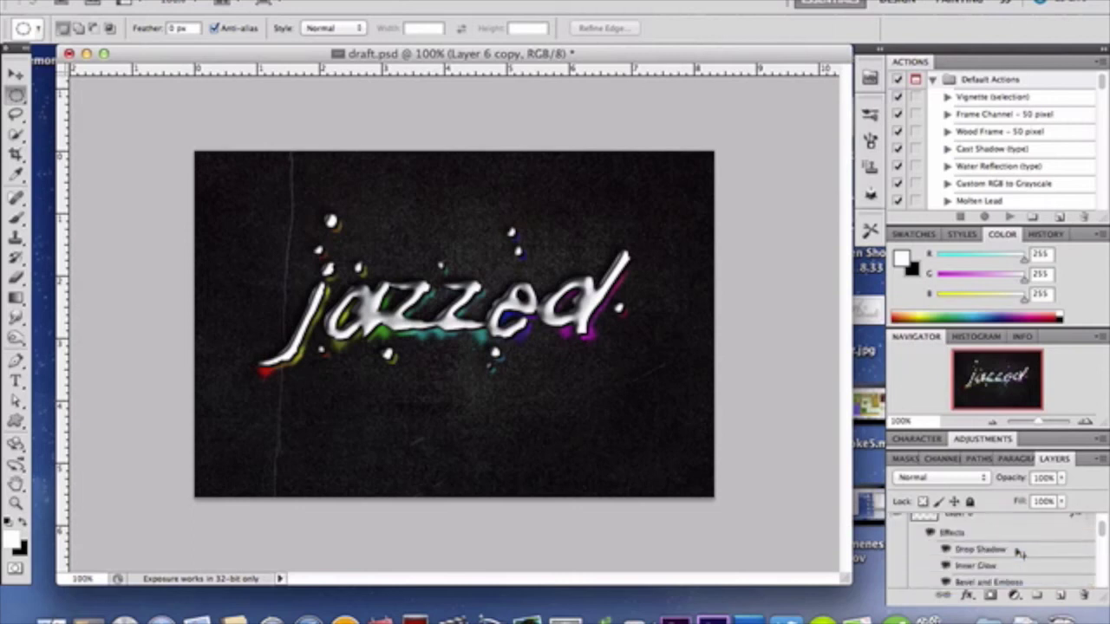
{"action": "scroll", "coordinate": [1020, 554], "scroll_direction": "down", "scroll_amount": 3}
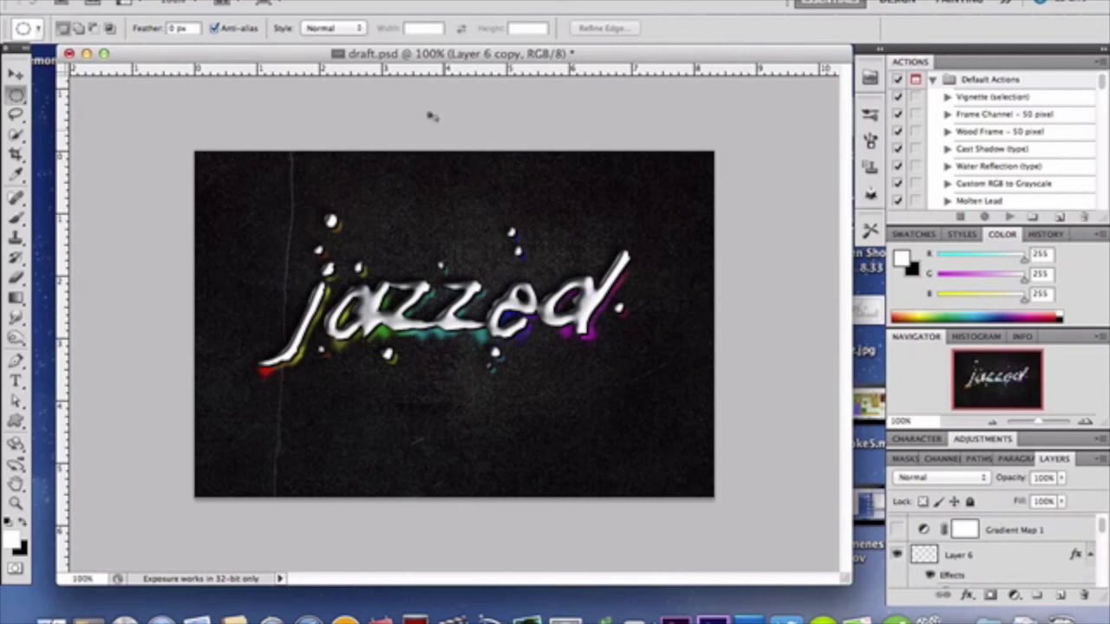
{"action": "left_click", "coordinate": [365, 1]}
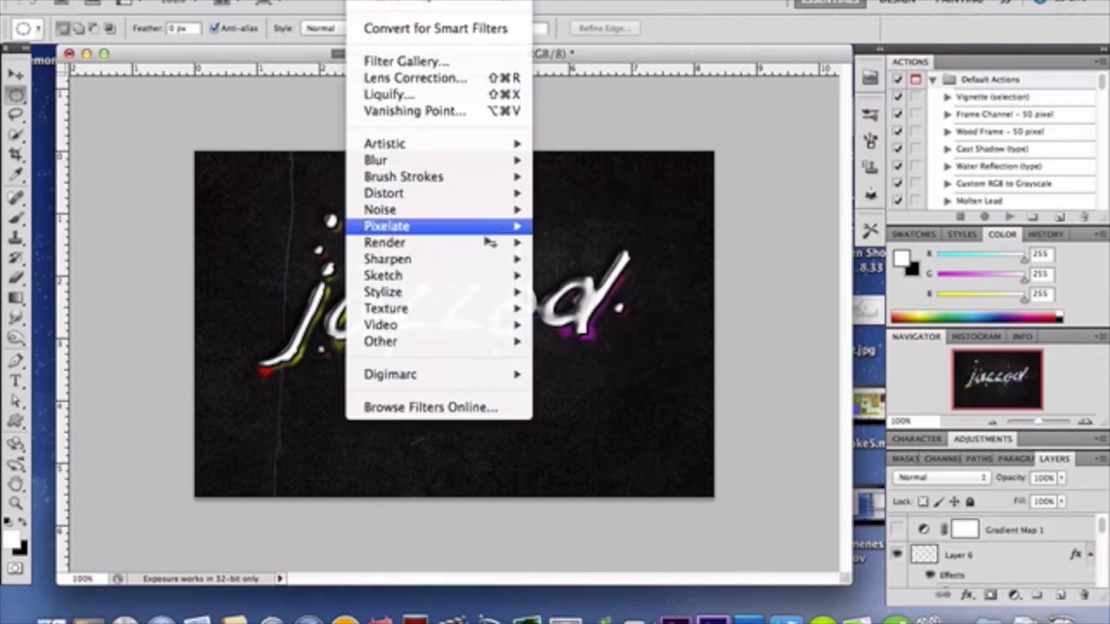
{"action": "mouse_move", "coordinate": [491, 245]}
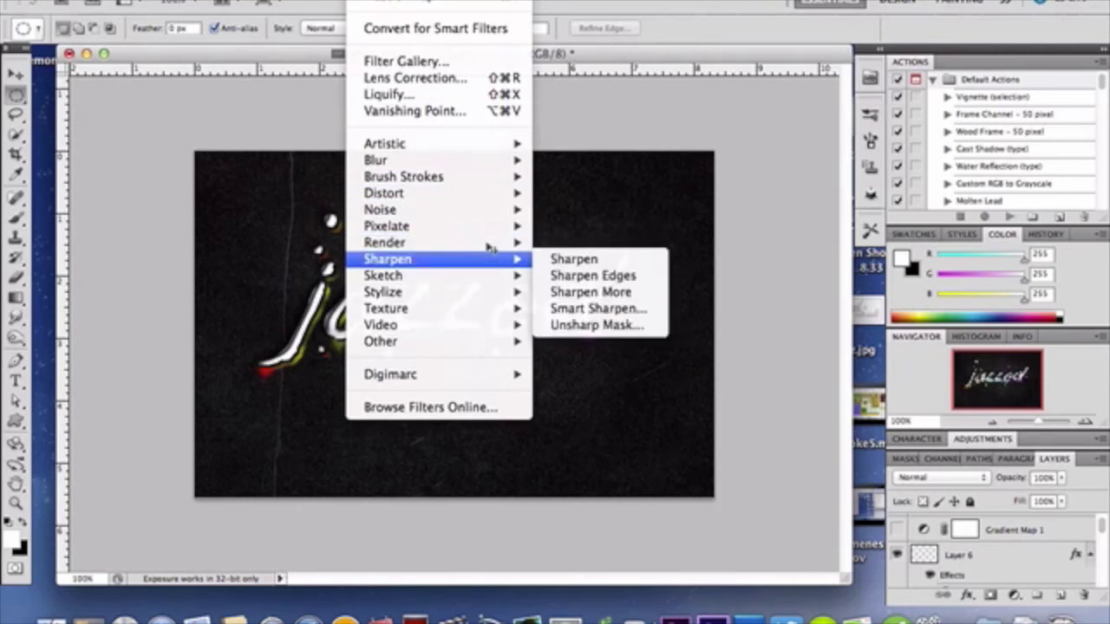
{"action": "mouse_move", "coordinate": [498, 202]}
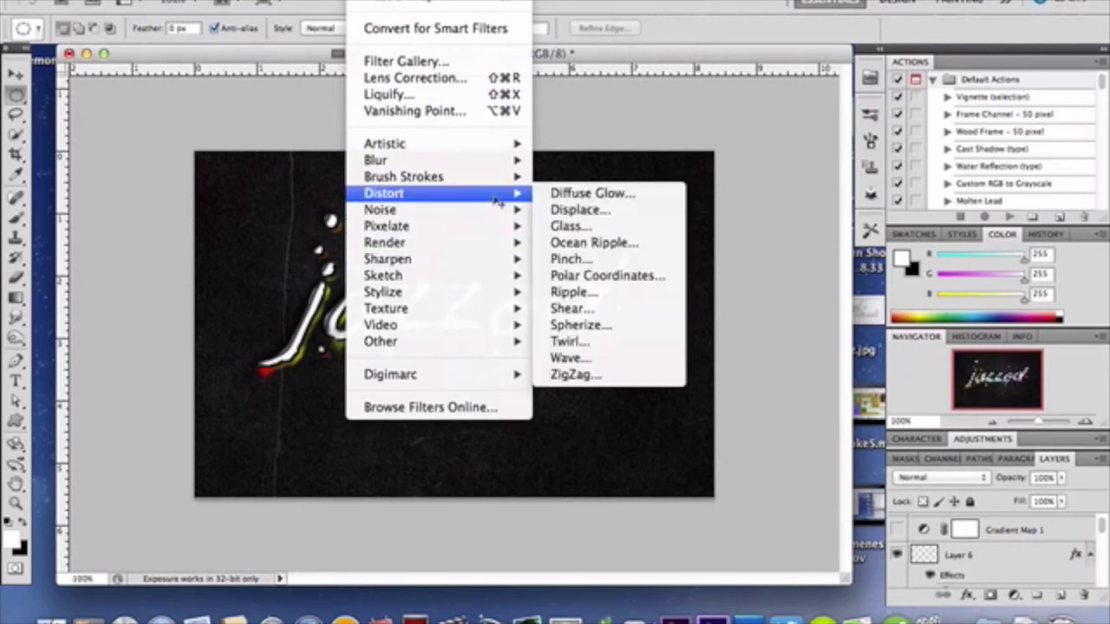
{"action": "left_click", "coordinate": [633, 295]}
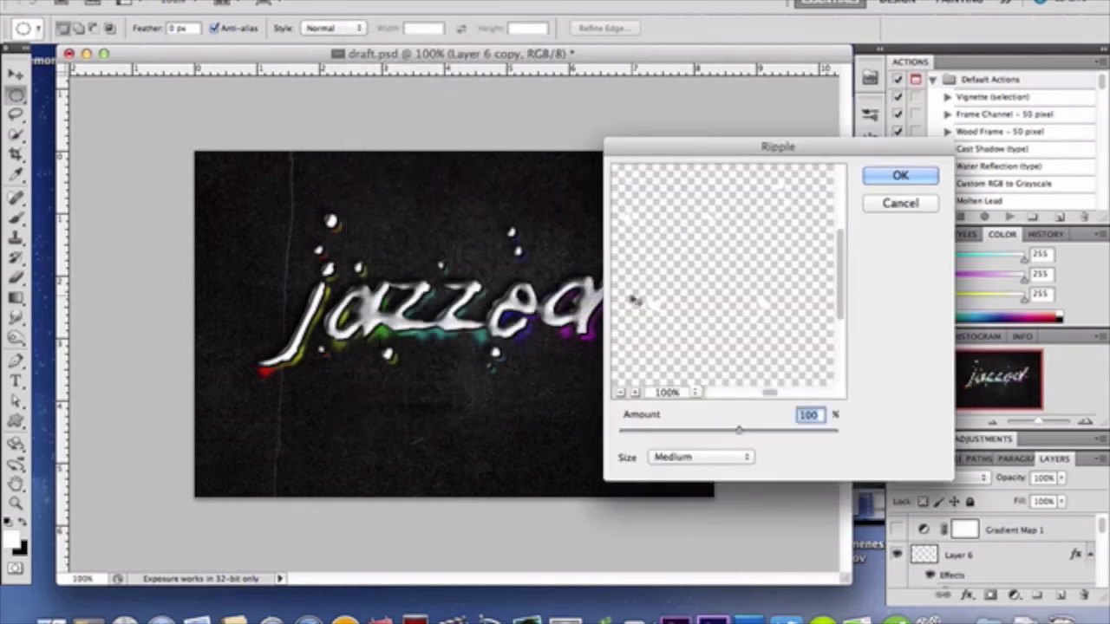
{"action": "key", "text": "Return"}
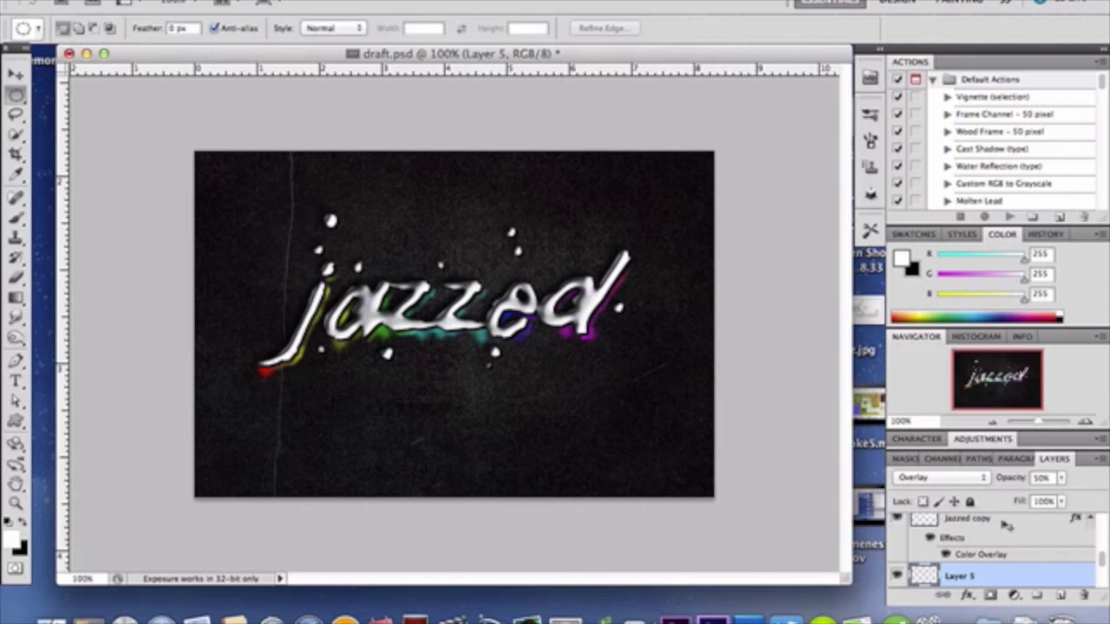
Step: Examine the layer style settings of Layer 6 copy 2 and close them without changes
{"action": "scroll", "coordinate": [1006, 525], "scroll_direction": "up", "scroll_amount": 4}
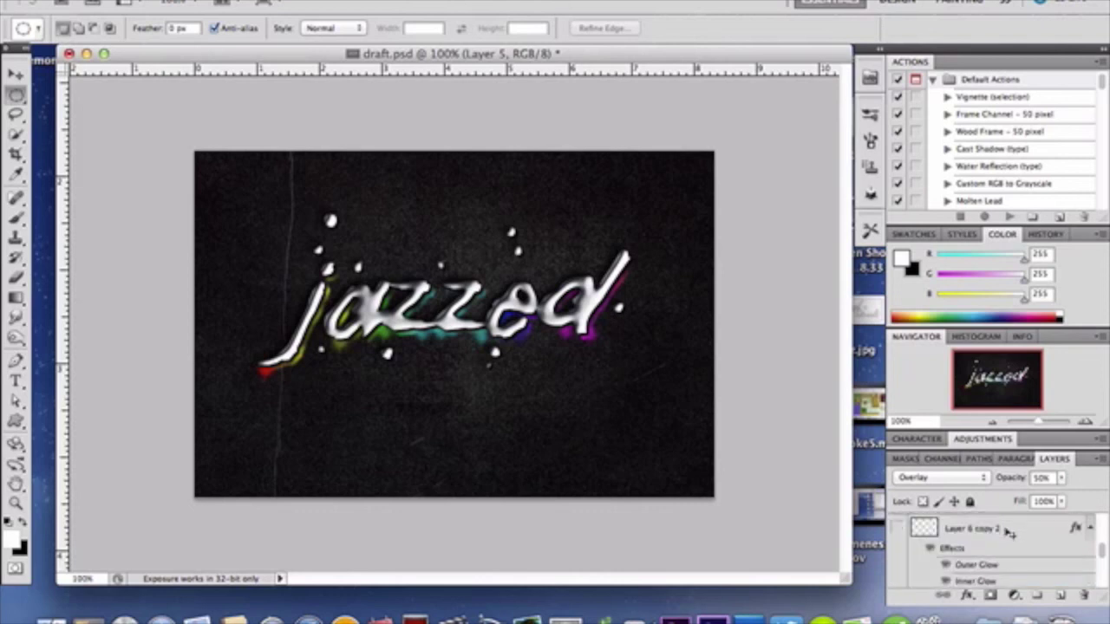
{"action": "double_click", "coordinate": [1008, 532]}
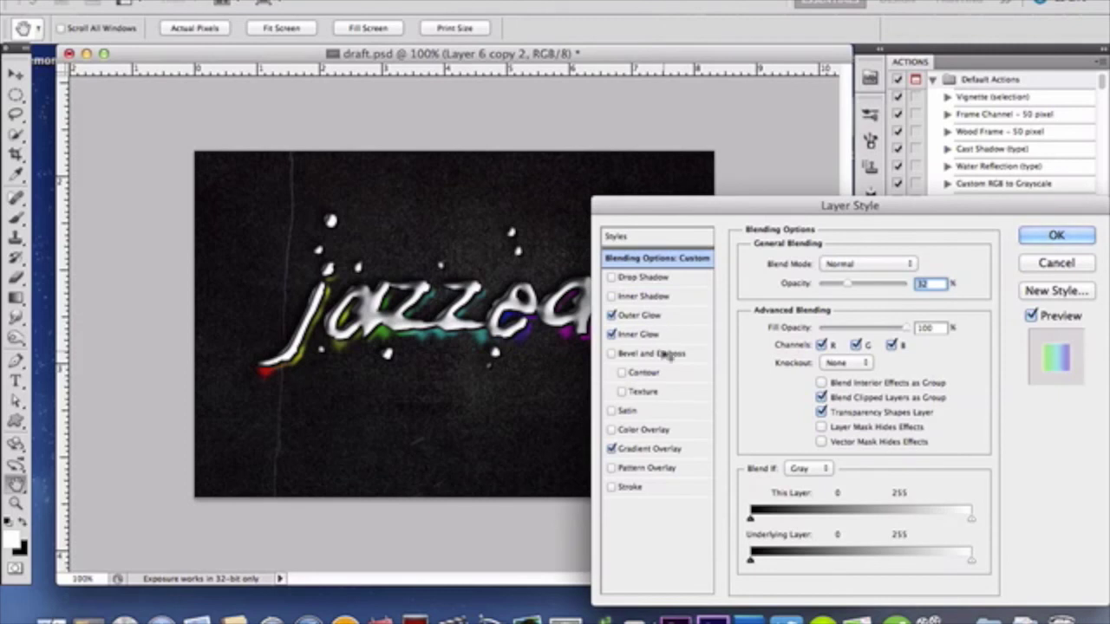
{"action": "left_click", "coordinate": [1054, 261]}
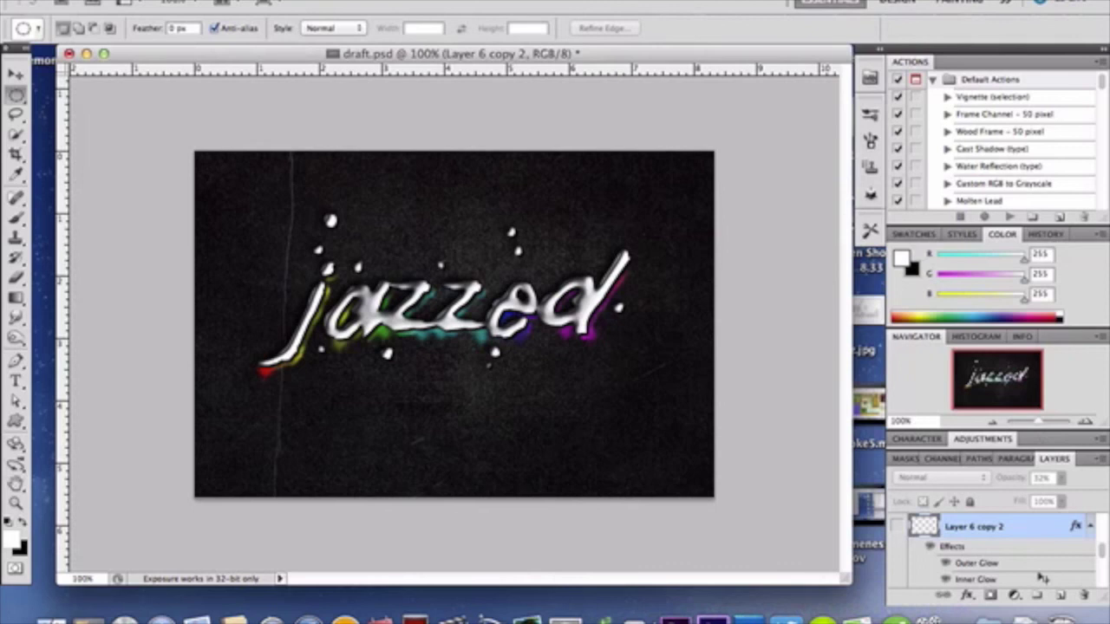
Step: Make Layer 6 copy 2 visible to show the coloured edges around the droplets
{"action": "scroll", "coordinate": [1043, 578], "scroll_direction": "down", "scroll_amount": 3}
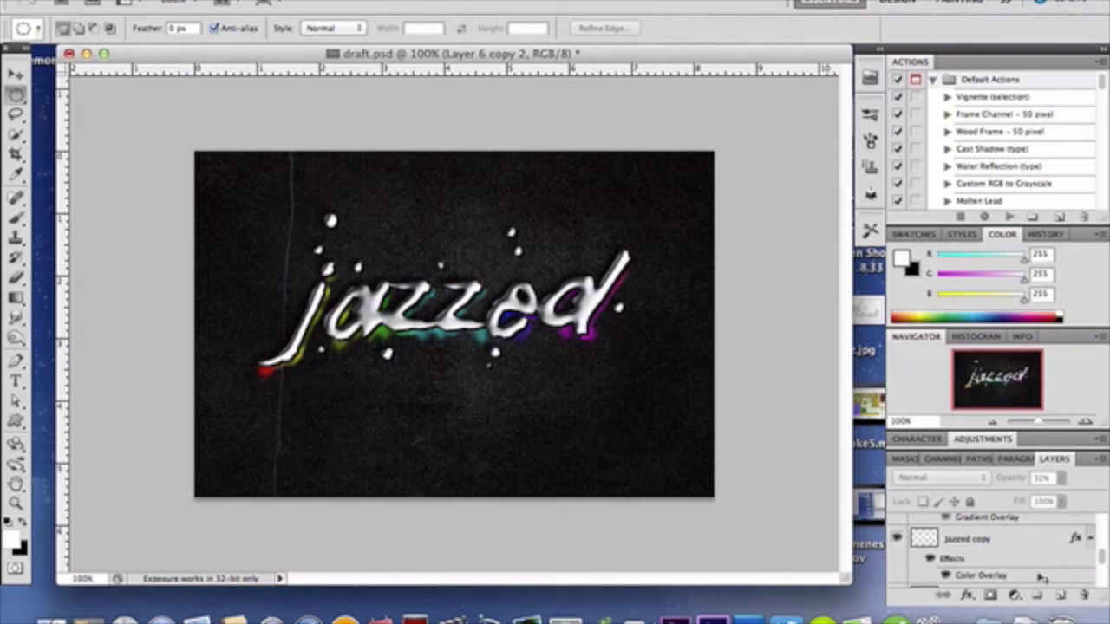
{"action": "scroll", "coordinate": [998, 563], "scroll_direction": "down", "scroll_amount": 3}
{"action": "scroll", "coordinate": [997, 564], "scroll_direction": "up", "scroll_amount": 2}
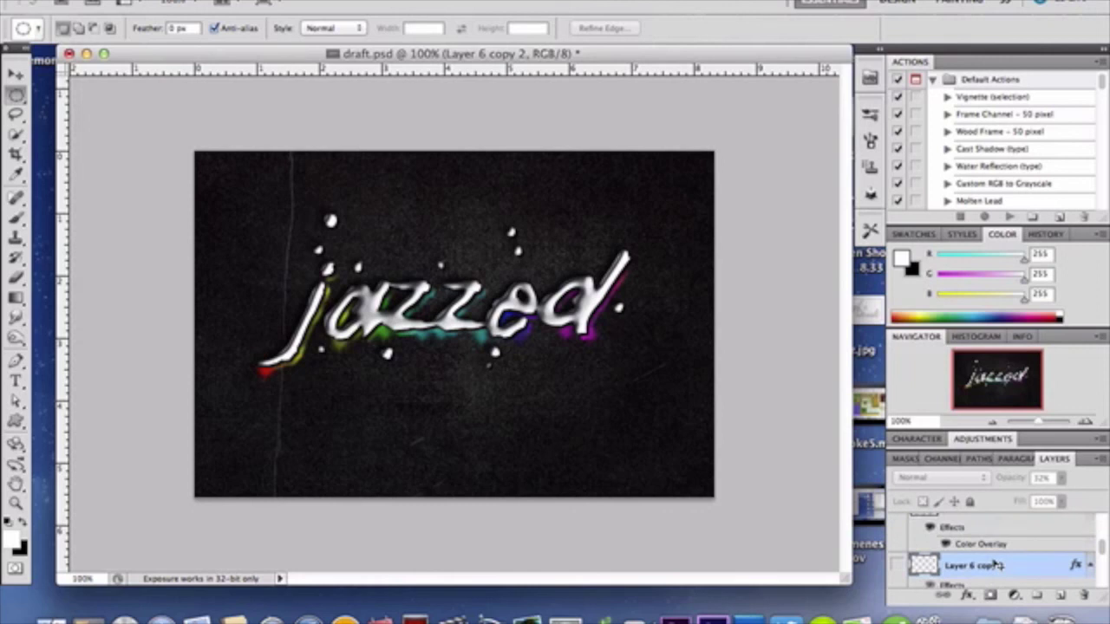
{"action": "left_click", "coordinate": [898, 565]}
{"action": "scroll", "coordinate": [902, 563], "scroll_direction": "up", "scroll_amount": 1}
{"action": "scroll", "coordinate": [902, 566], "scroll_direction": "up", "scroll_amount": 2}
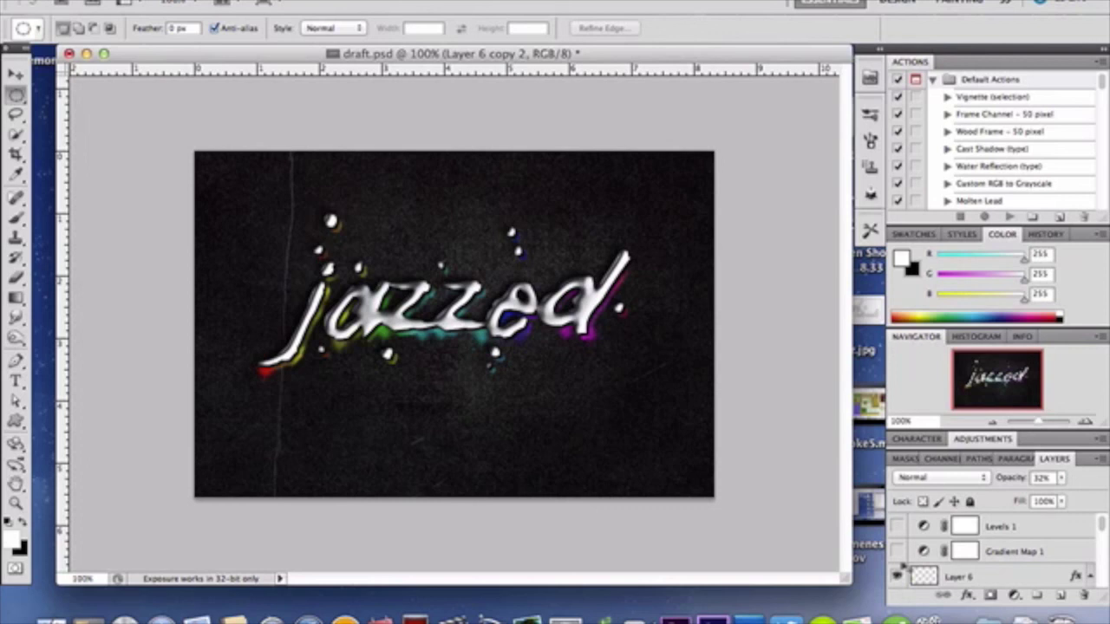
Step: Go through Layer 6, Jazzed and Layer 6 copy in turn to review the layers and their effects
{"action": "left_click", "coordinate": [1003, 578]}
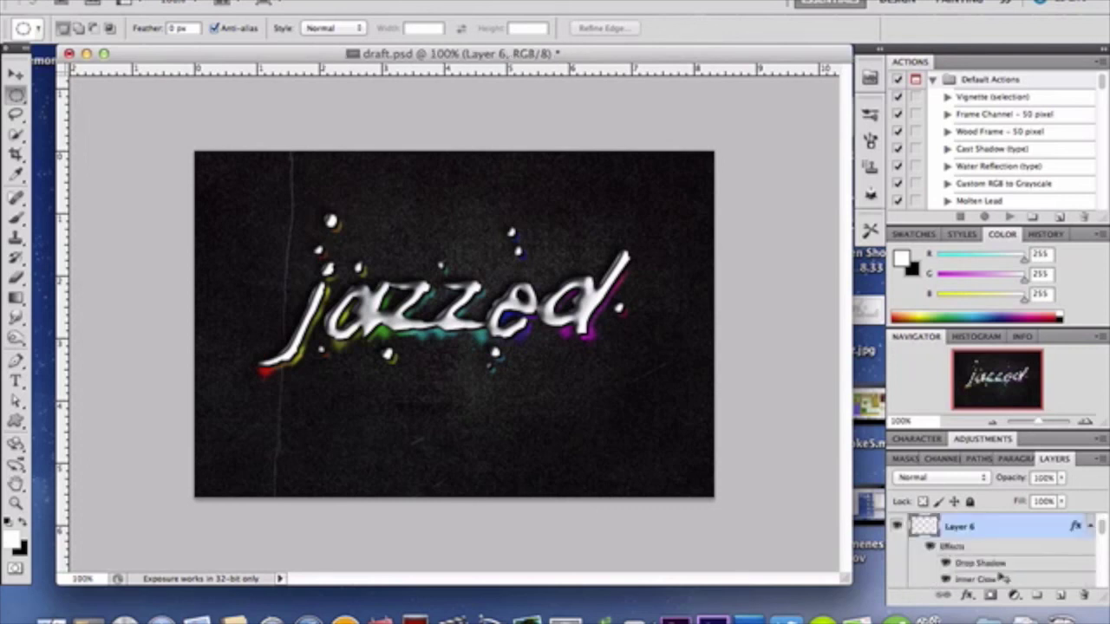
{"action": "scroll", "coordinate": [1004, 577], "scroll_direction": "down", "scroll_amount": 3}
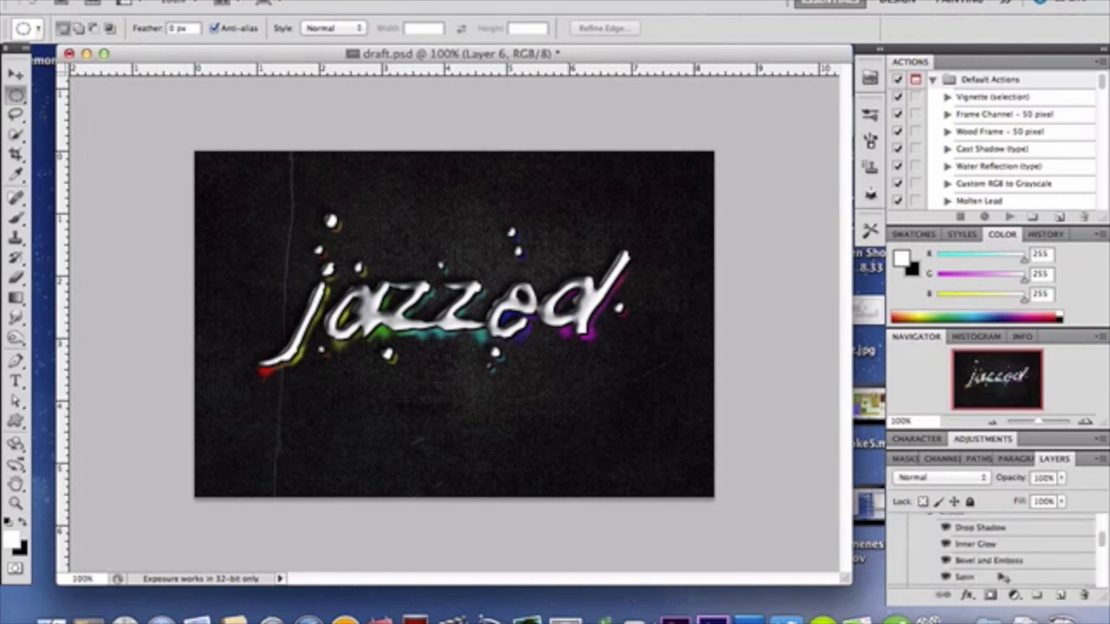
{"action": "scroll", "coordinate": [1003, 578], "scroll_direction": "up", "scroll_amount": 3}
{"action": "left_click", "coordinate": [1008, 527]}
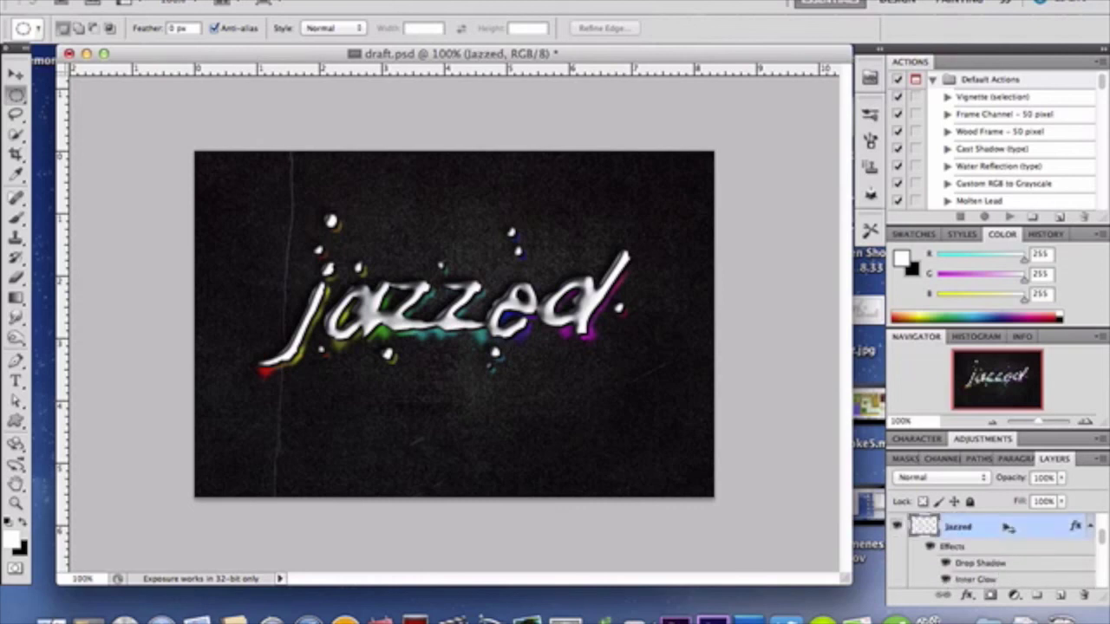
{"action": "scroll", "coordinate": [1009, 528], "scroll_direction": "down", "scroll_amount": 3}
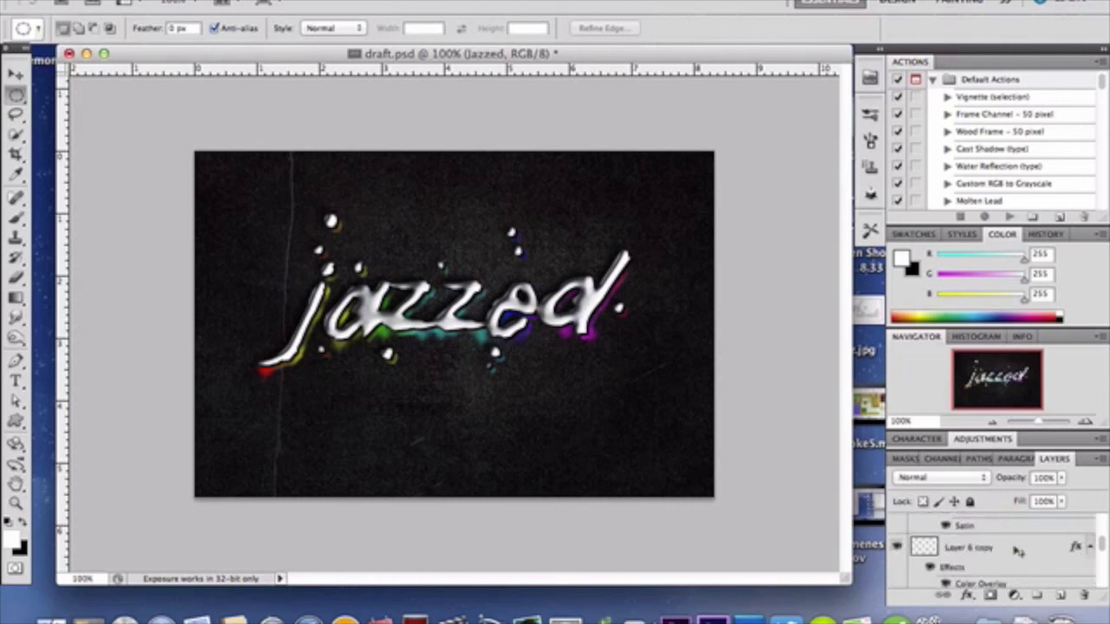
{"action": "left_click", "coordinate": [1021, 550]}
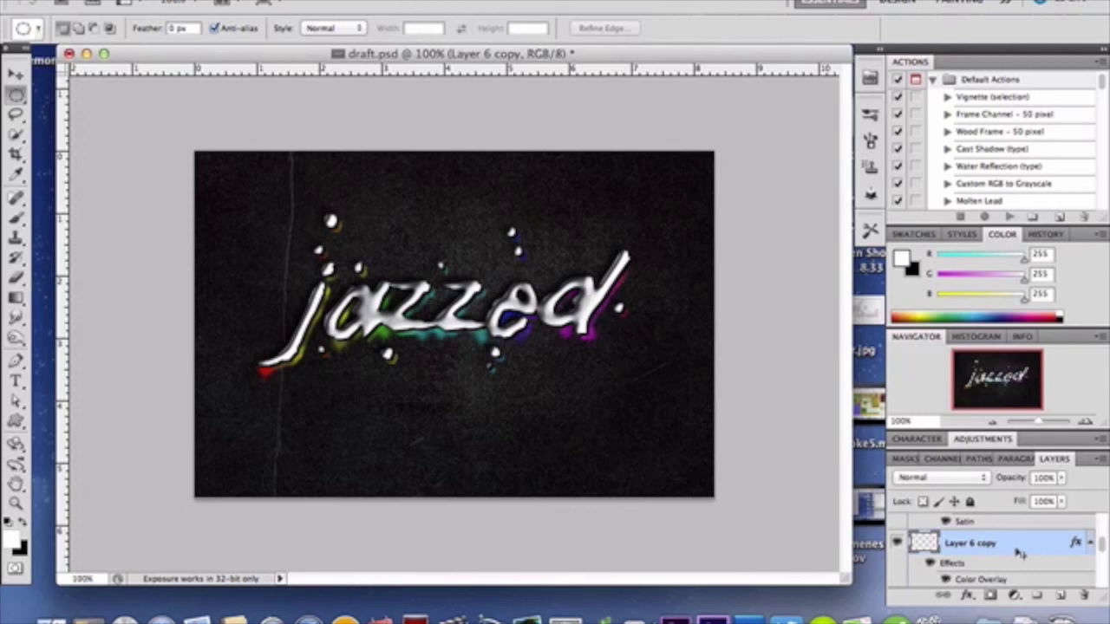
{"action": "scroll", "coordinate": [1019, 553], "scroll_direction": "up", "scroll_amount": 5}
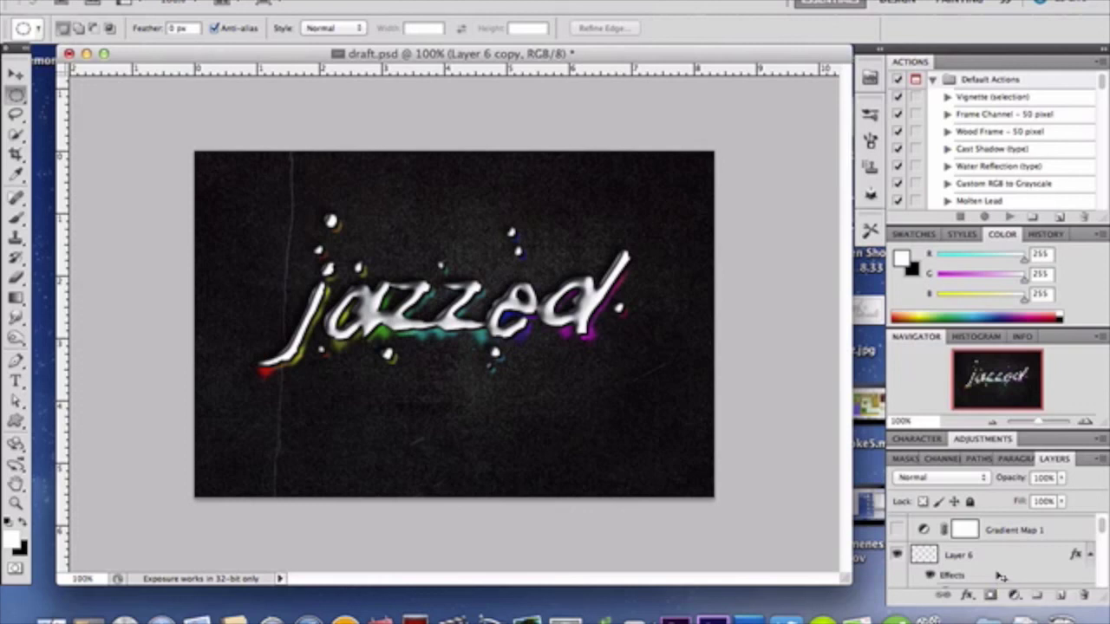
Step: Make the Gradient Map 1 adjustment layer visible and examine its gradient and the available gradient presets
{"action": "left_click", "coordinate": [1015, 595]}
{"action": "left_click", "coordinate": [1015, 595]}
{"action": "left_click", "coordinate": [897, 528]}
{"action": "double_click", "coordinate": [926, 531]}
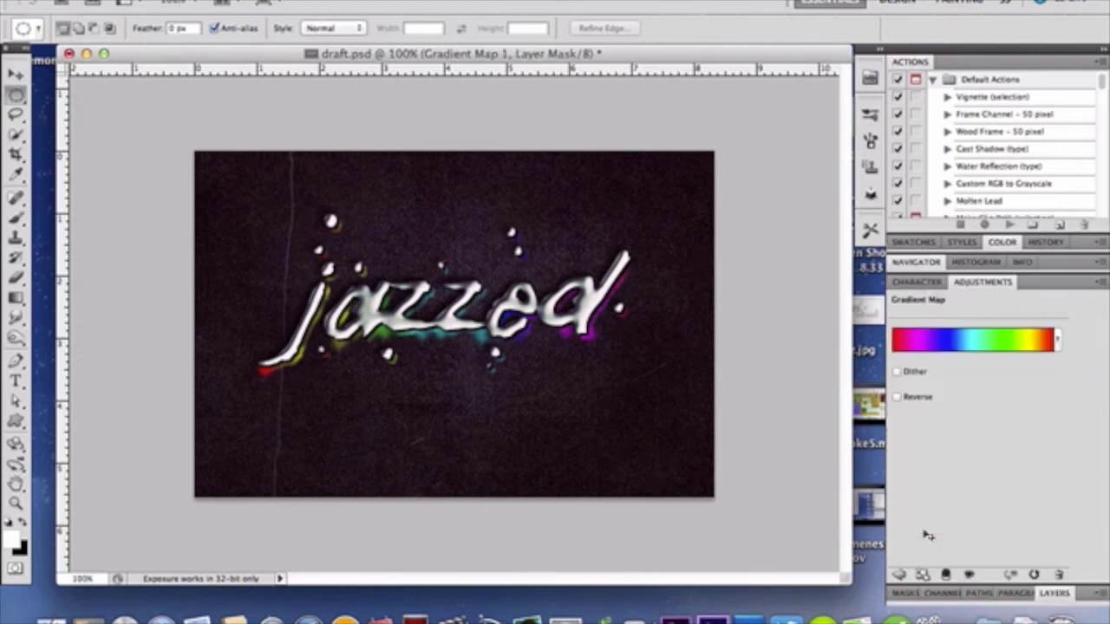
{"action": "left_click", "coordinate": [1057, 341]}
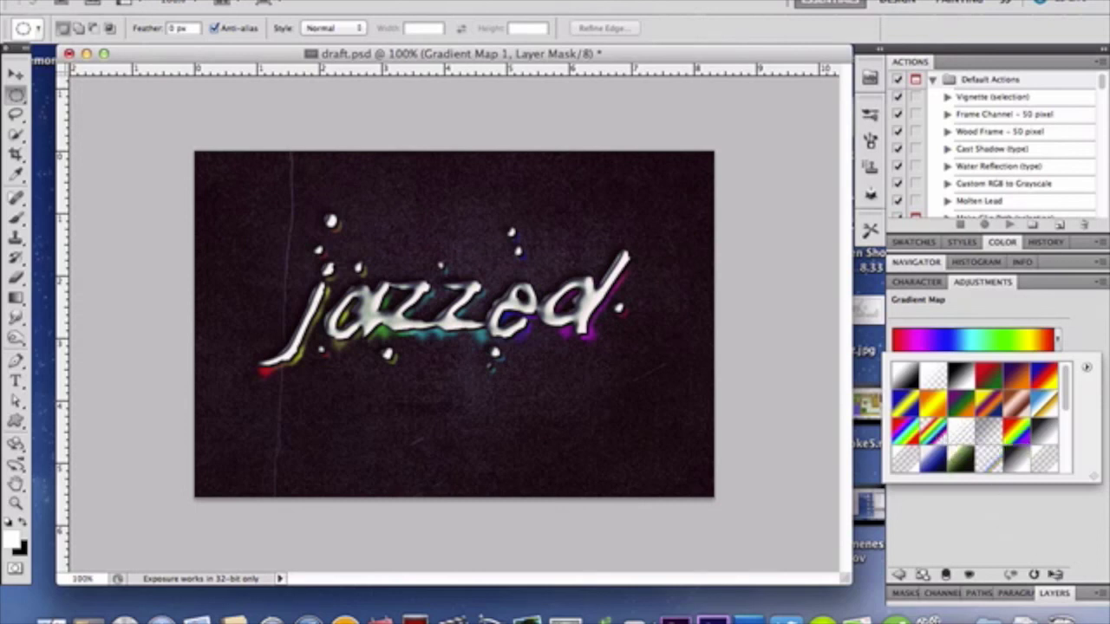
{"action": "left_click", "coordinate": [1055, 595]}
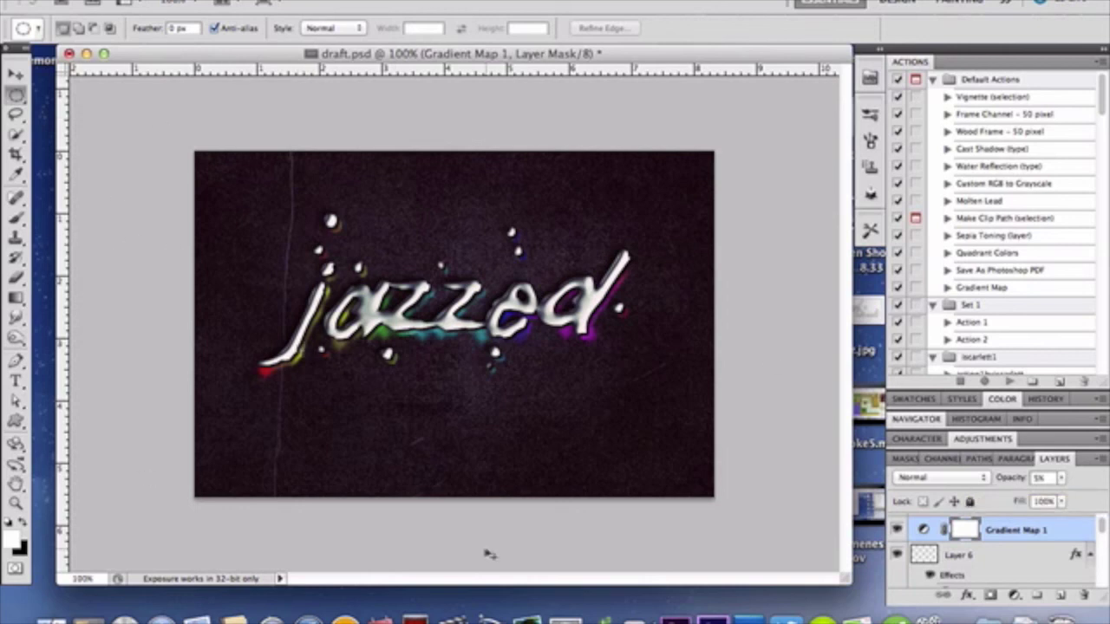
Step: Make the Levels 1 adjustment layer visible and examine its input and output level settings
{"action": "scroll", "coordinate": [1067, 551], "scroll_direction": "up", "scroll_amount": 1}
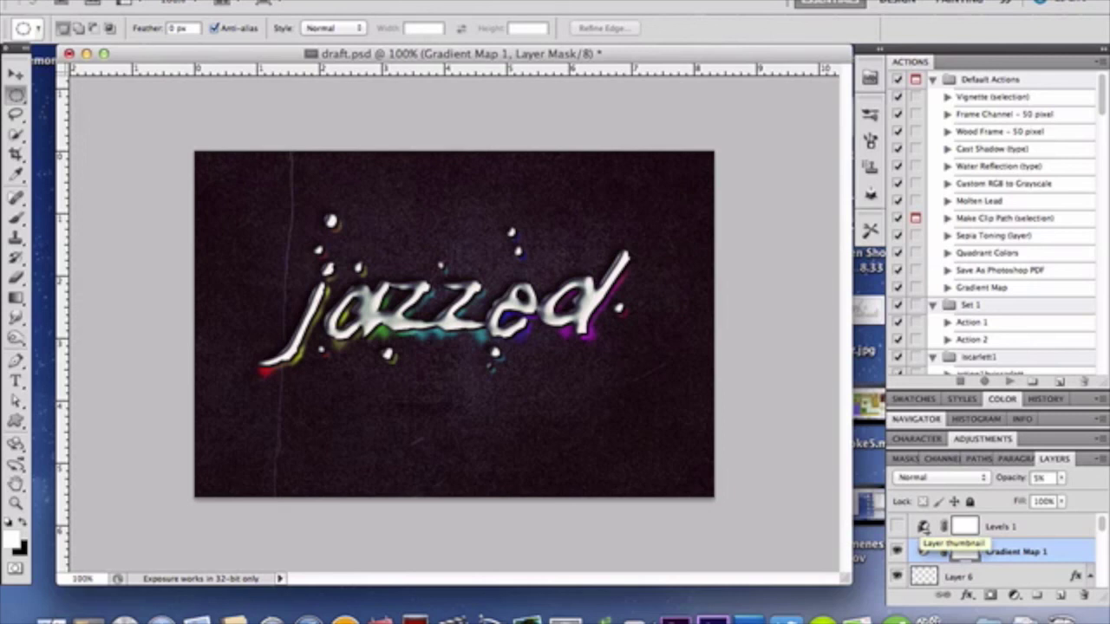
{"action": "left_click", "coordinate": [896, 526]}
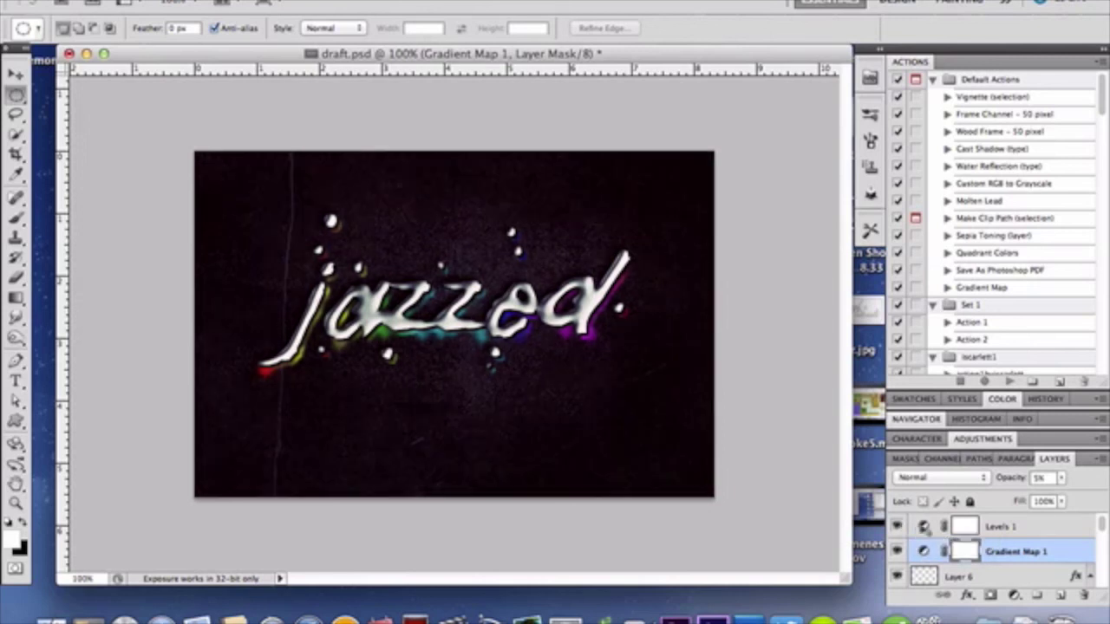
{"action": "left_click", "coordinate": [923, 526]}
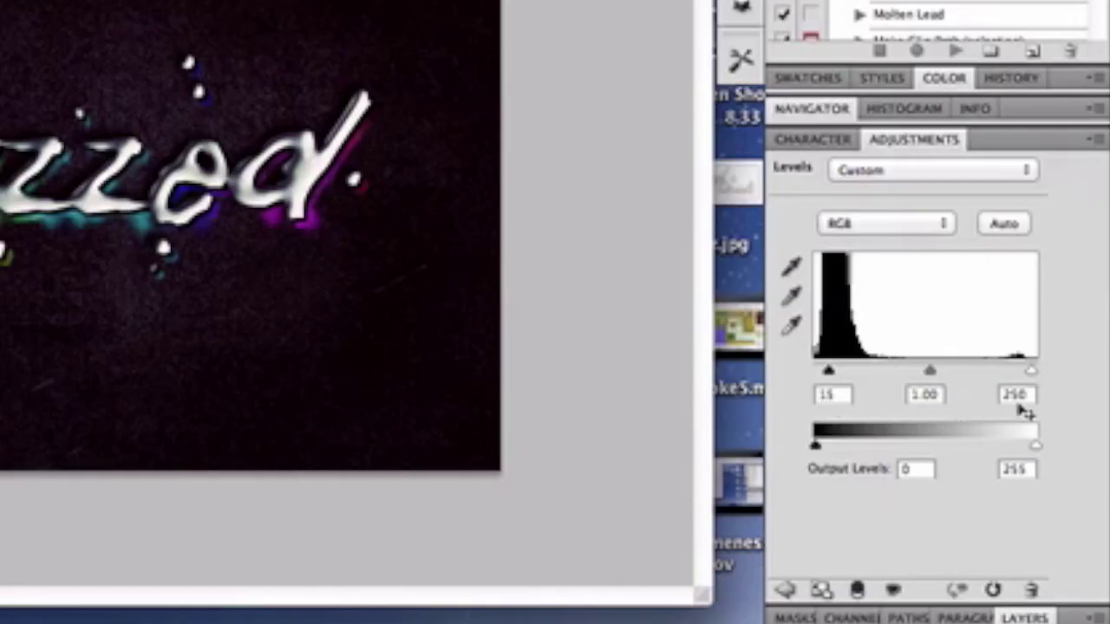
{"action": "left_click", "coordinate": [1033, 617]}
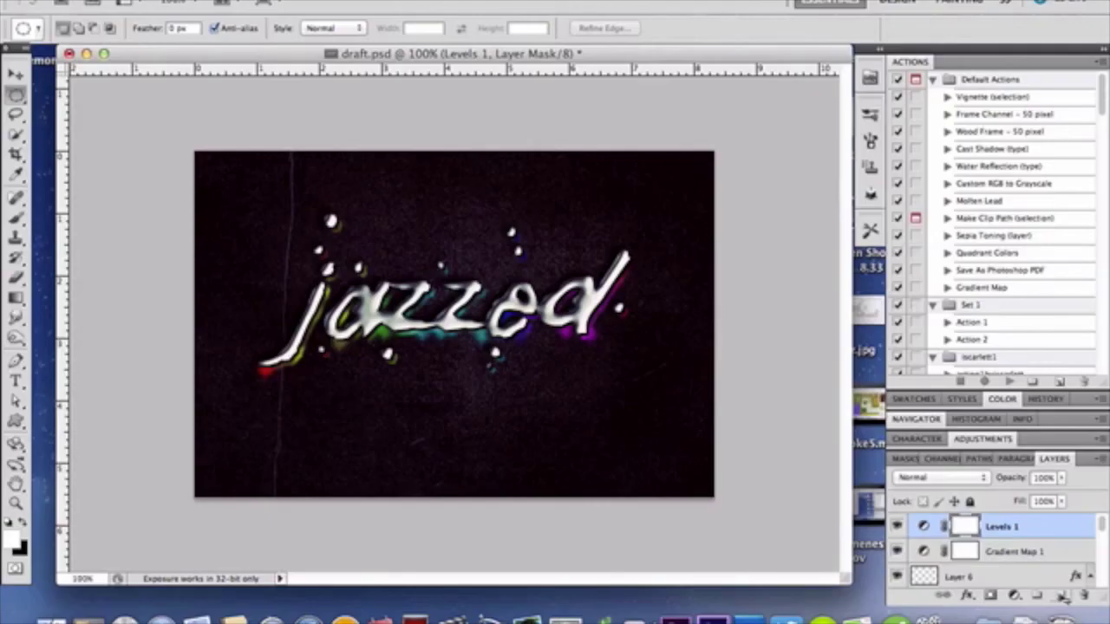